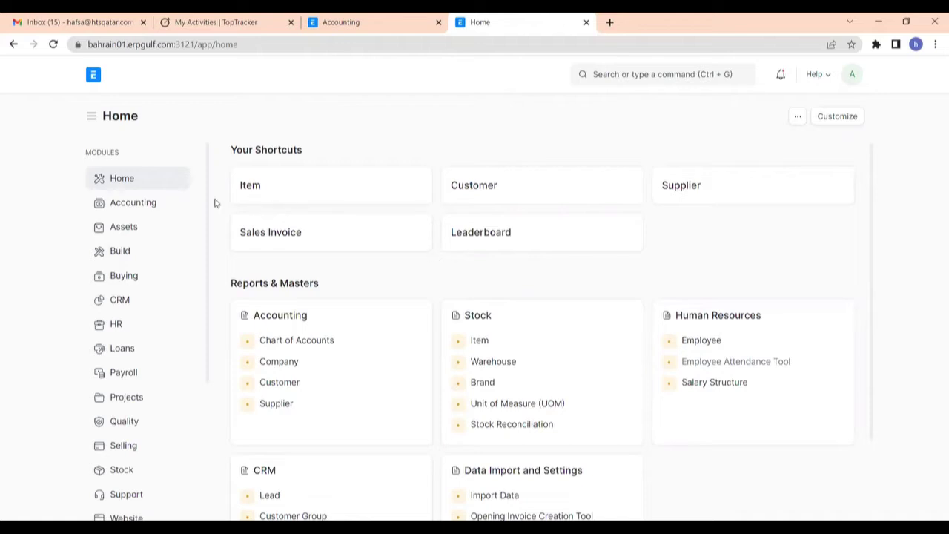
- Start a new BAHRAIN VAT Setting record from the Simplified BAHRAIN VAT section of the Accounting module
click(133, 202)
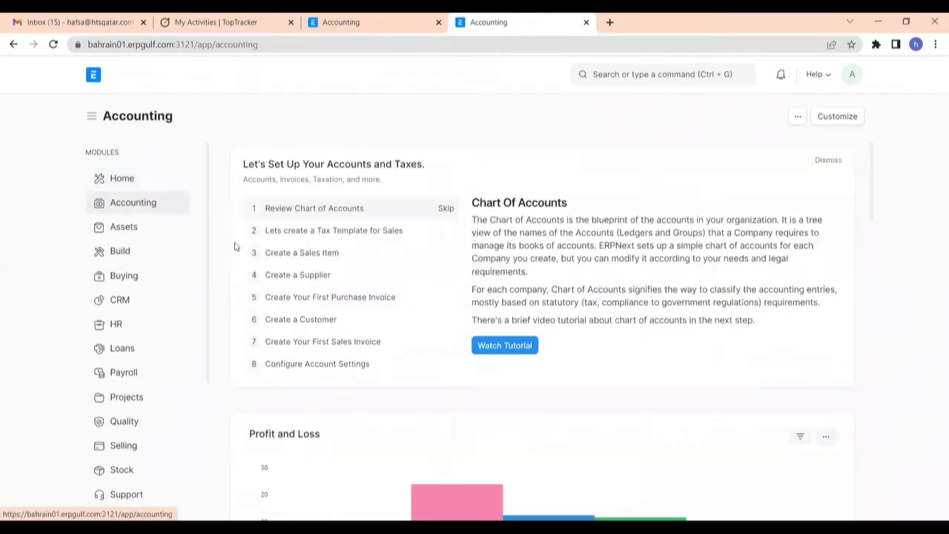
scroll(345, 282, down, 8)
scroll(344, 284, down, 10)
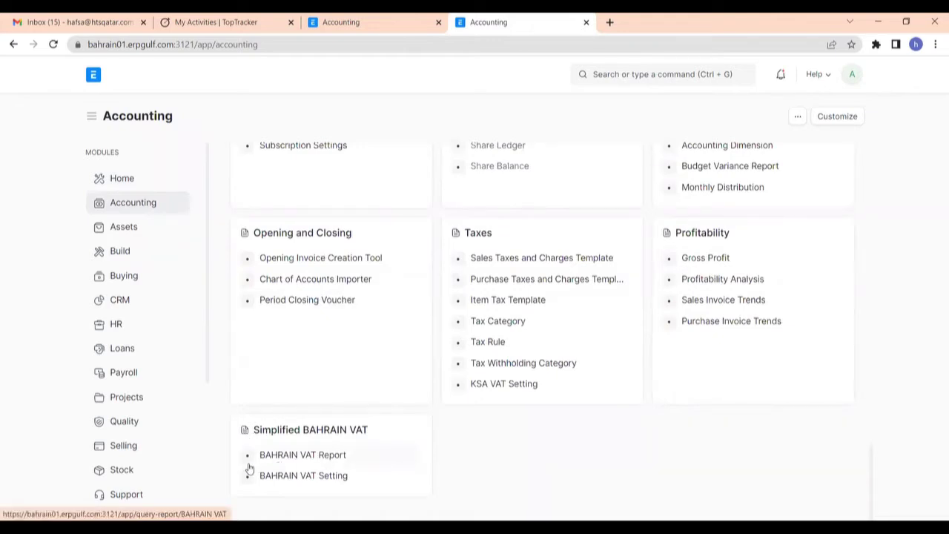
click(304, 474)
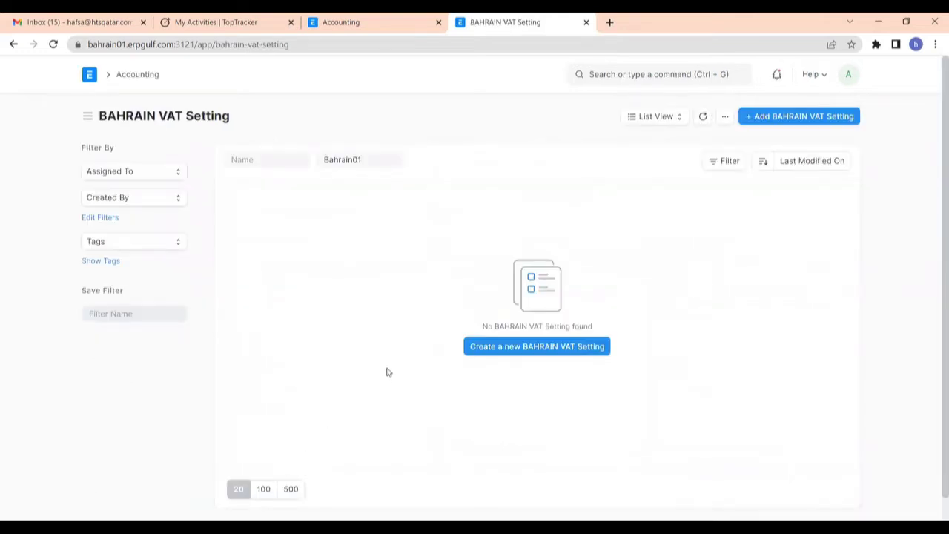
click(499, 355)
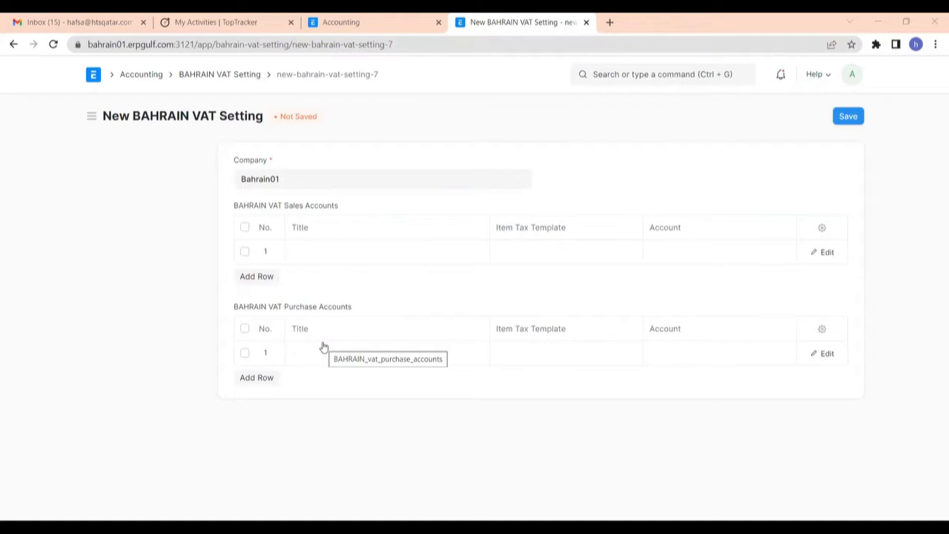
- Fill the first VAT sales account row with title Standard Rated Sales and BAHRAIN VAT 10% - B as both item tax template and account
click(312, 255)
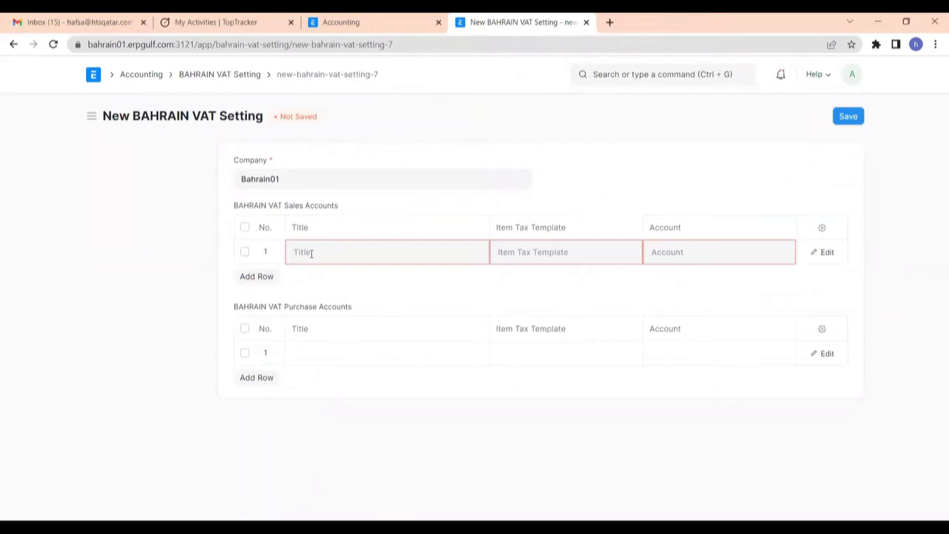
text(Standard Rated Sales)
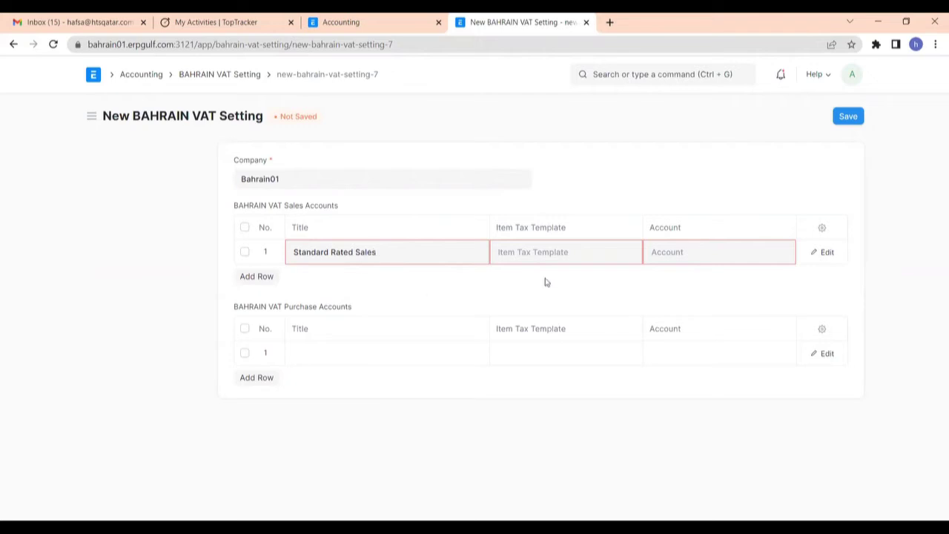
click(538, 255)
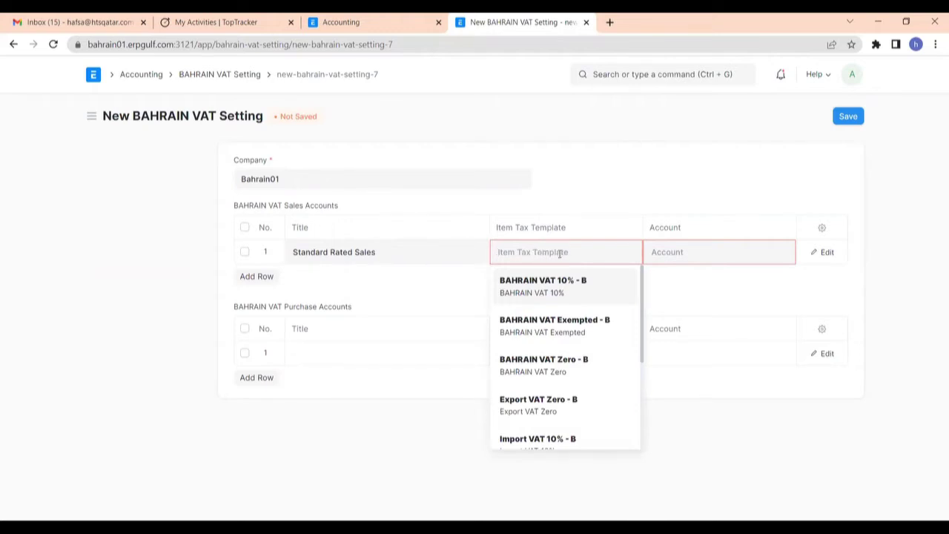
click(550, 291)
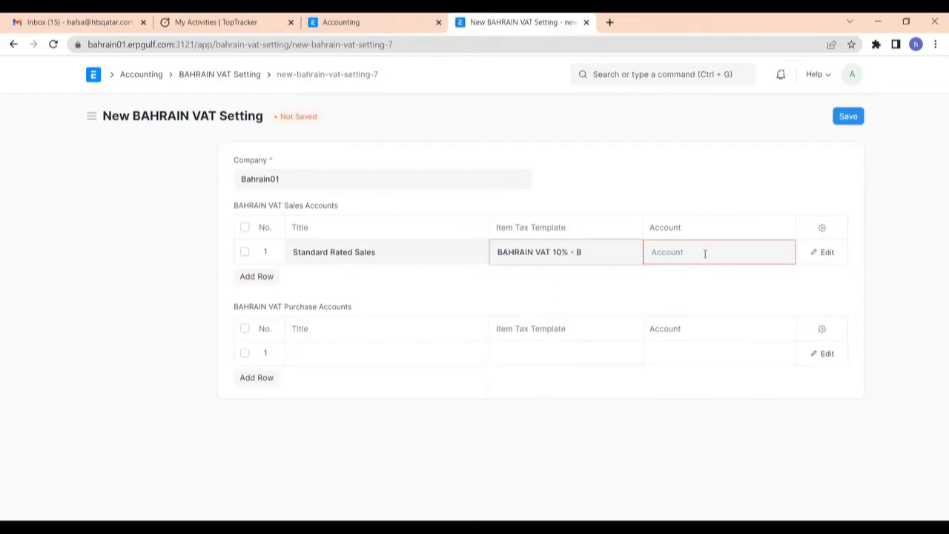
click(691, 253)
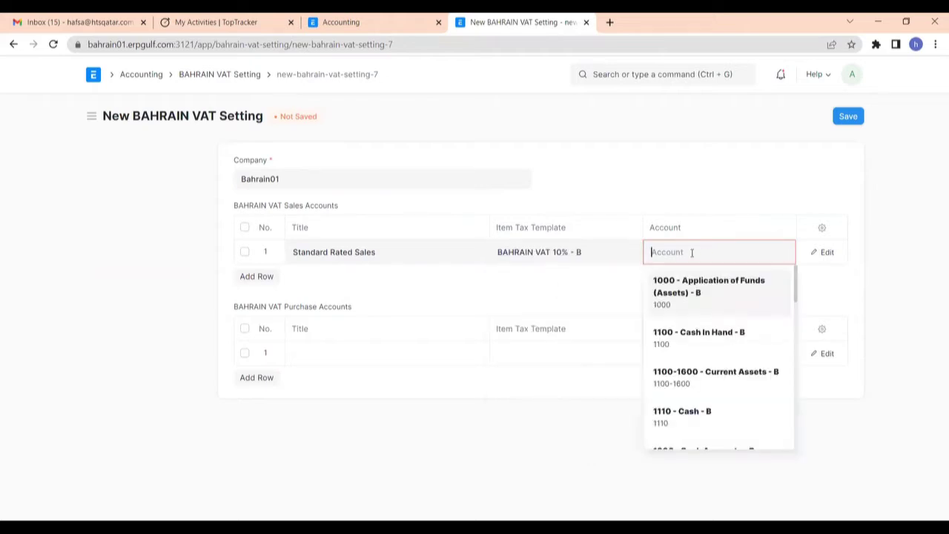
text(Bah)
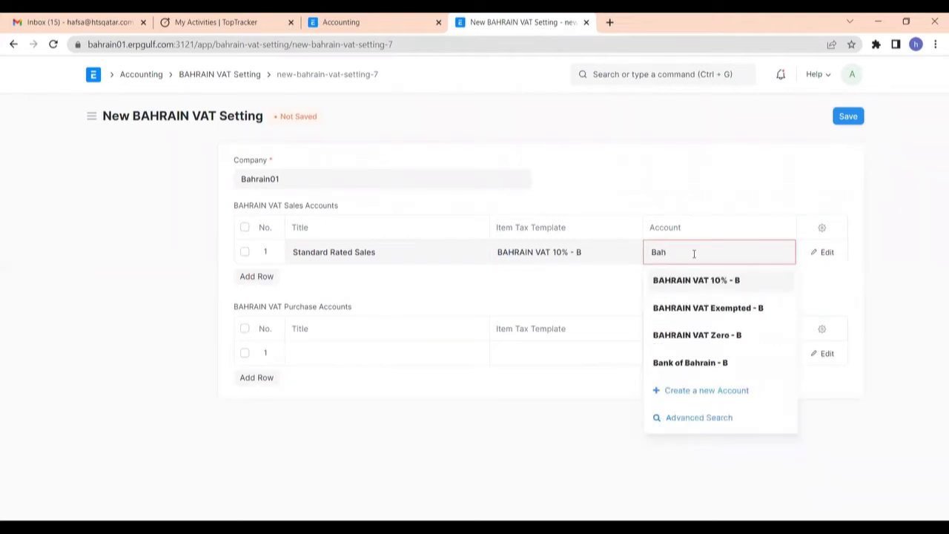
click(696, 279)
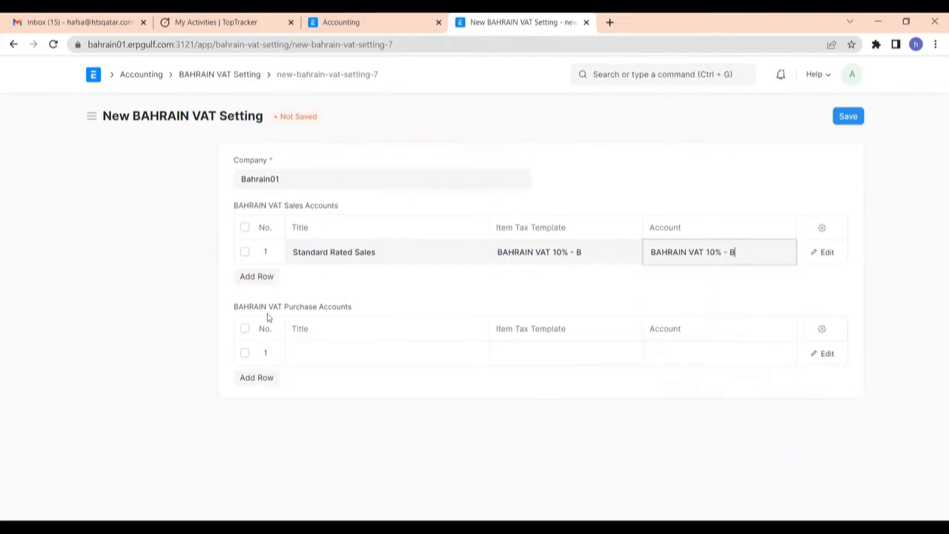
- Add a second sales account row titled Zero Rated Sales with BAHRAIN VAT Zero - B as both item tax template and account
click(257, 280)
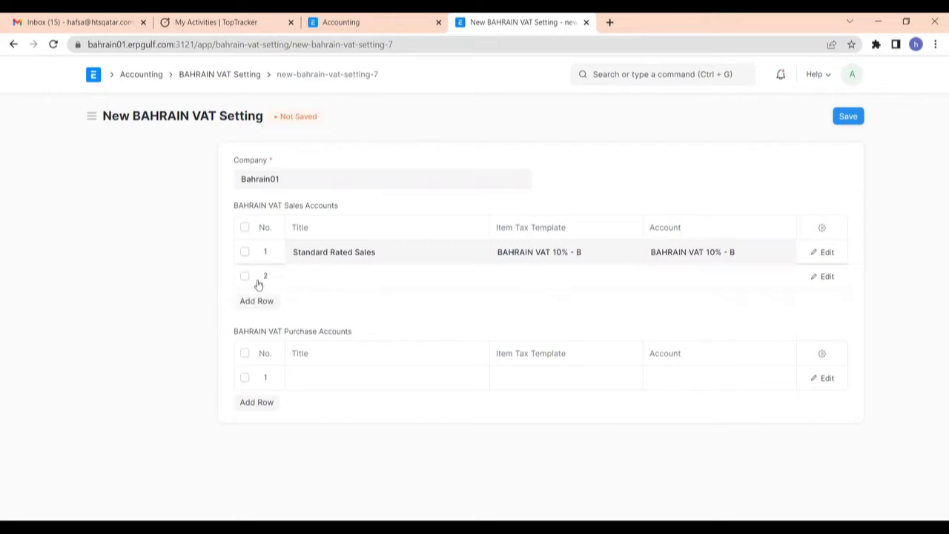
click(320, 280)
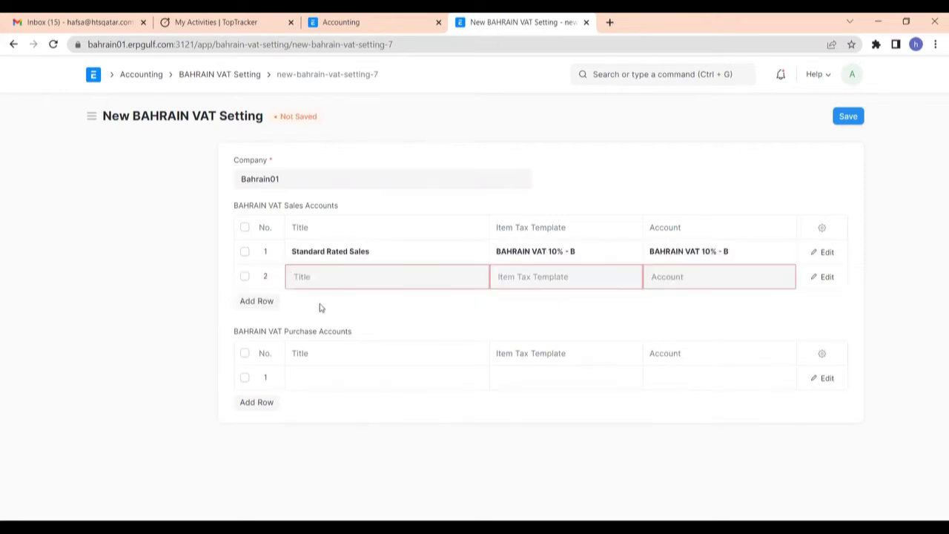
text(Zero Rated sSales)
click(537, 279)
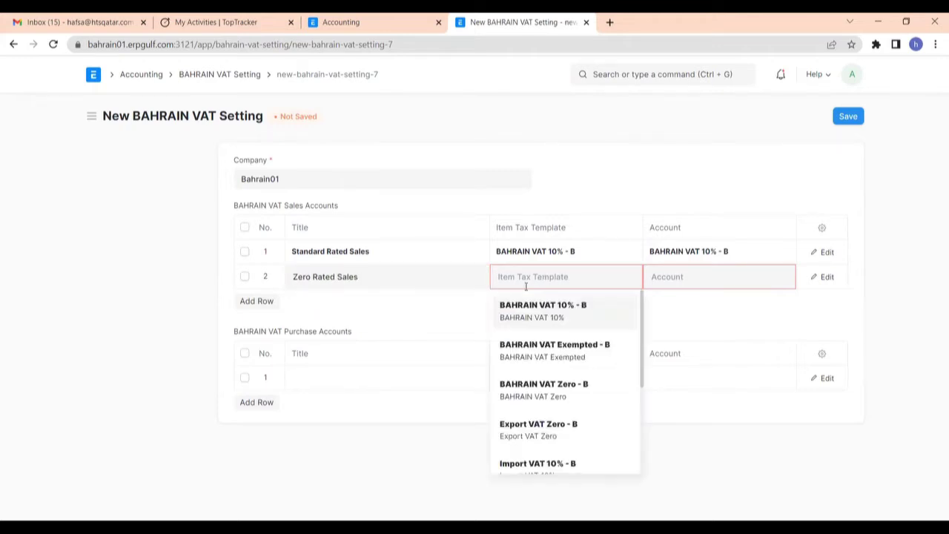
text(ba)
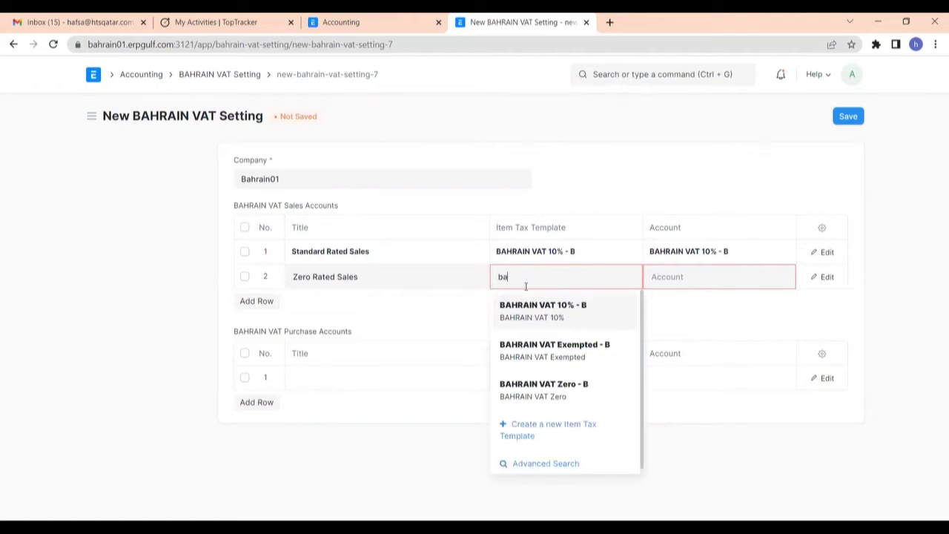
click(539, 384)
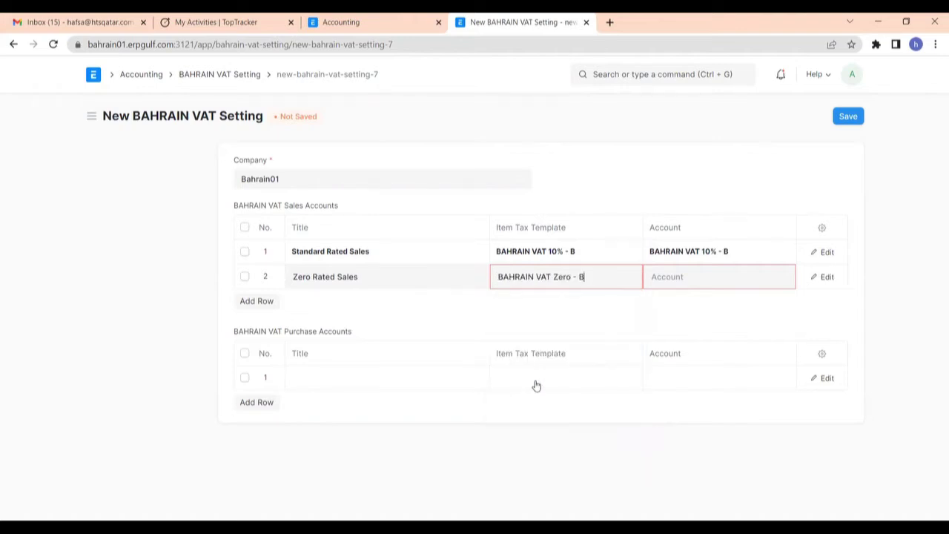
click(703, 275)
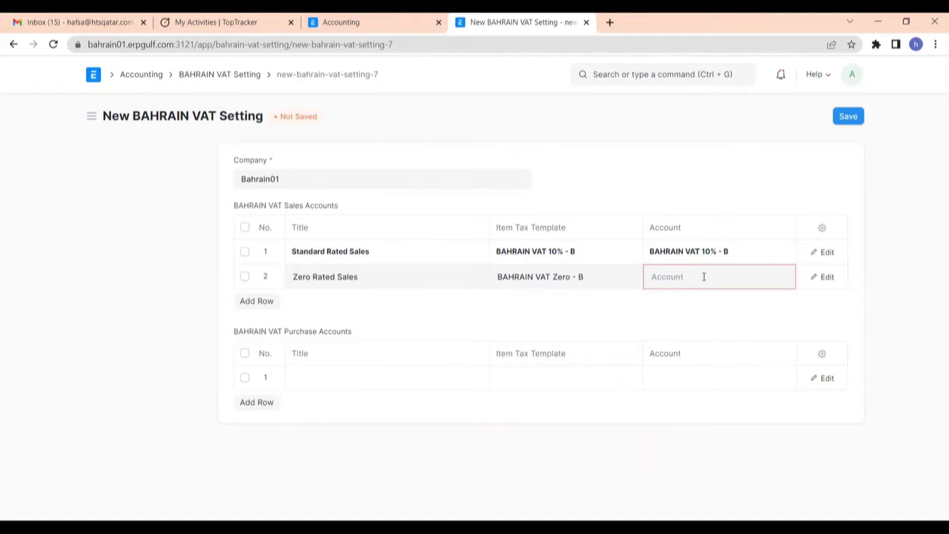
text(bah)
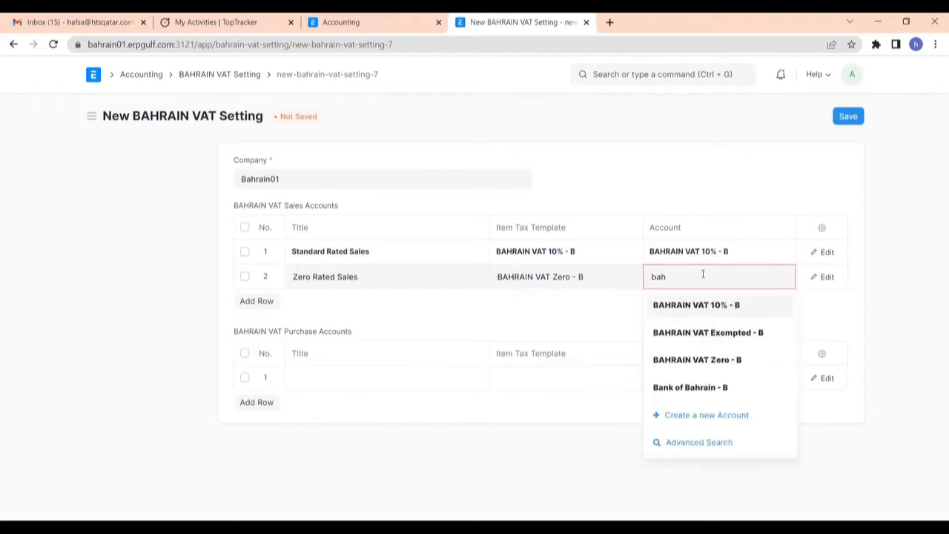
click(697, 360)
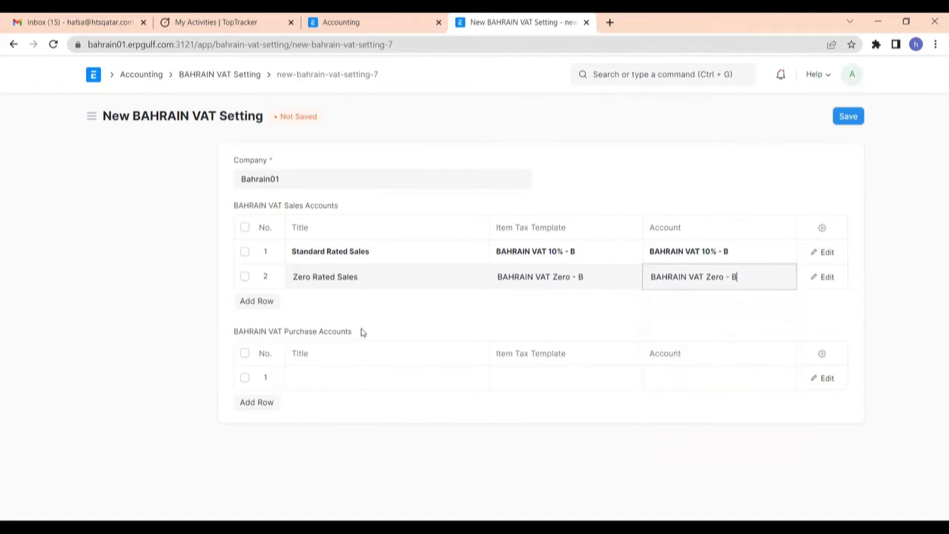
- Add a third sales account row titled Exempted Sales with BAHRAIN VAT Exempted - B as both item tax template and account
click(275, 304)
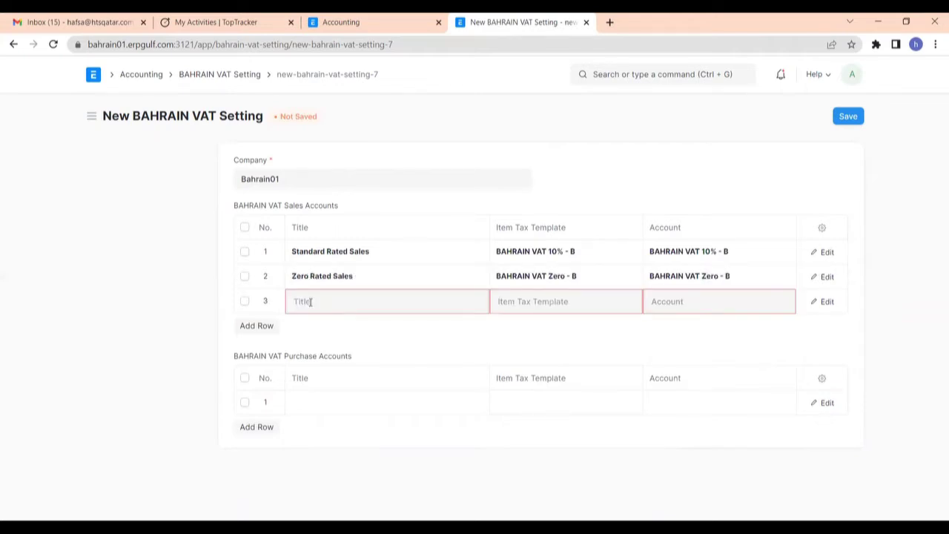
text(Exempted Sales)
click(528, 302)
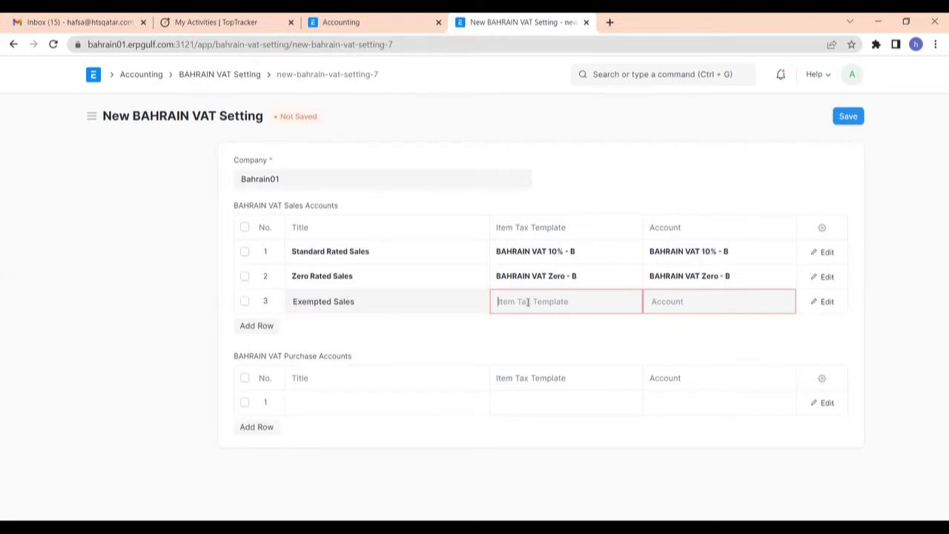
text(ba)
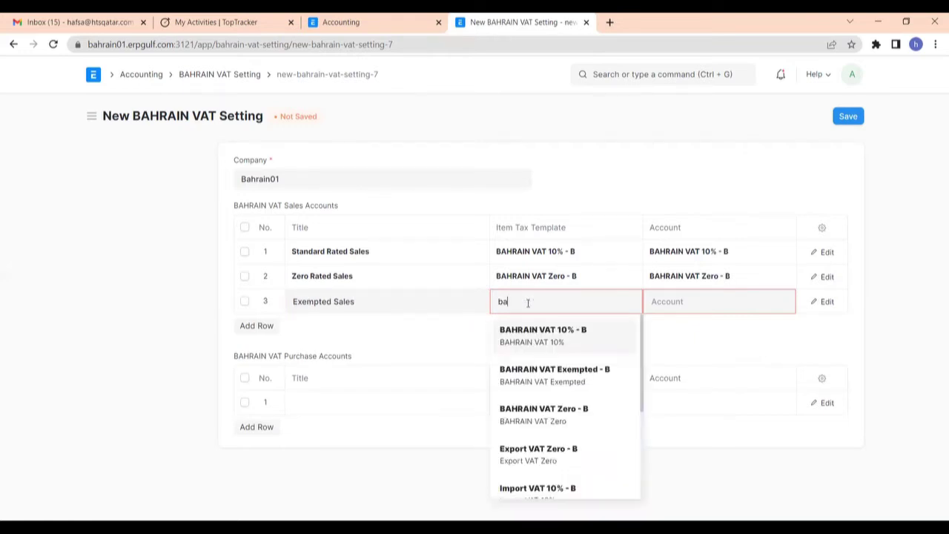
click(556, 373)
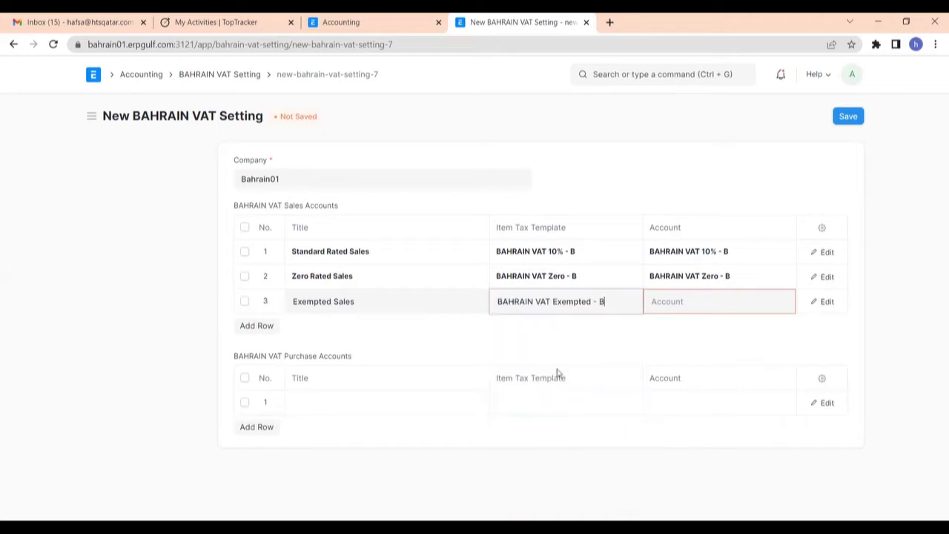
click(684, 301)
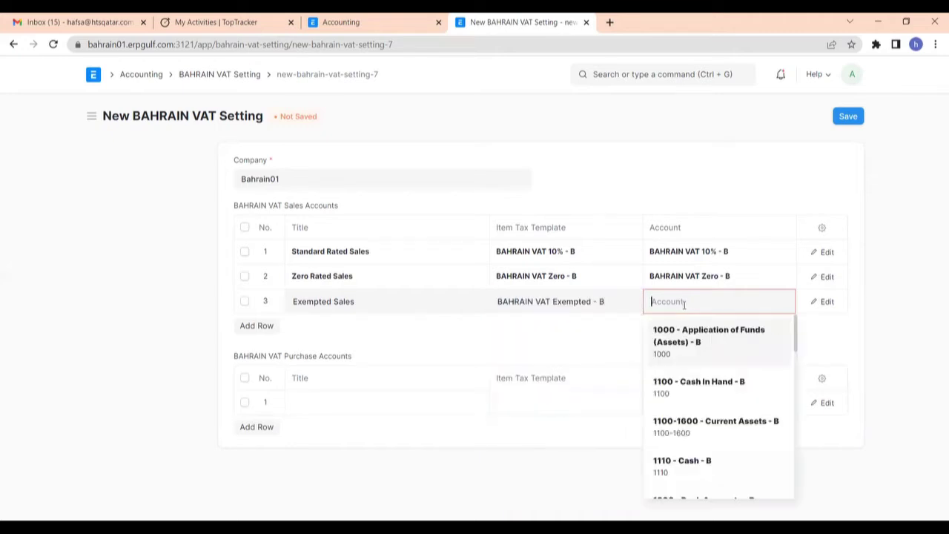
text(ba)
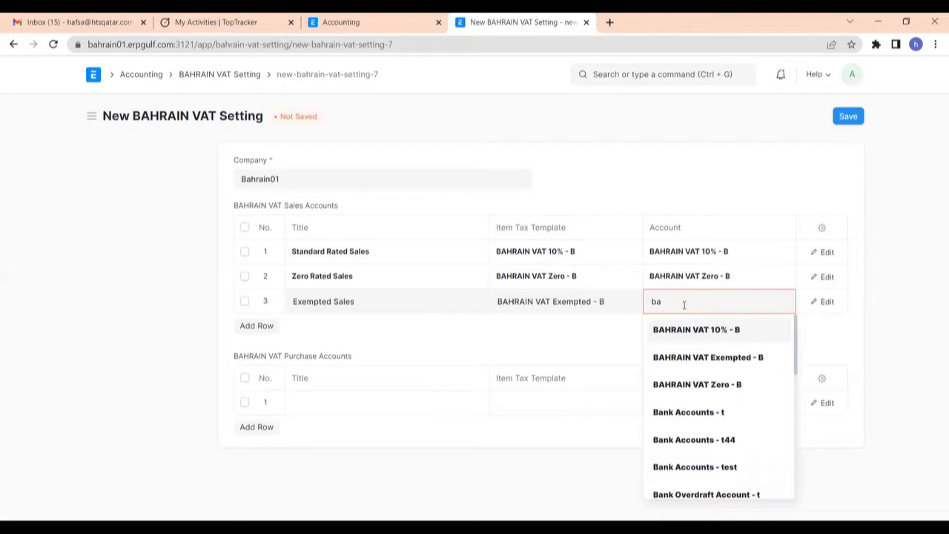
click(697, 357)
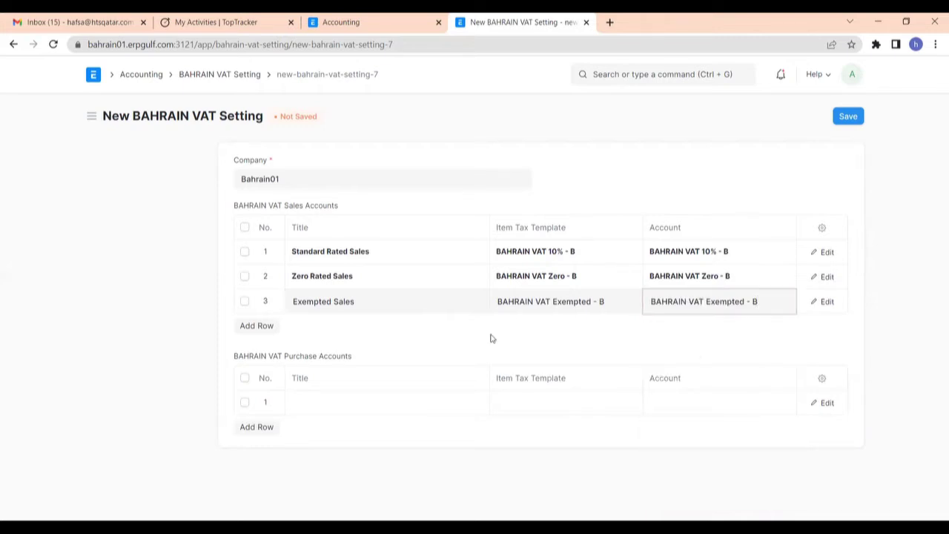
- Add a fourth sales account row titled Exports with item tax template Export VAT Zero - B and account Import and Export VAT Zero - B
click(257, 327)
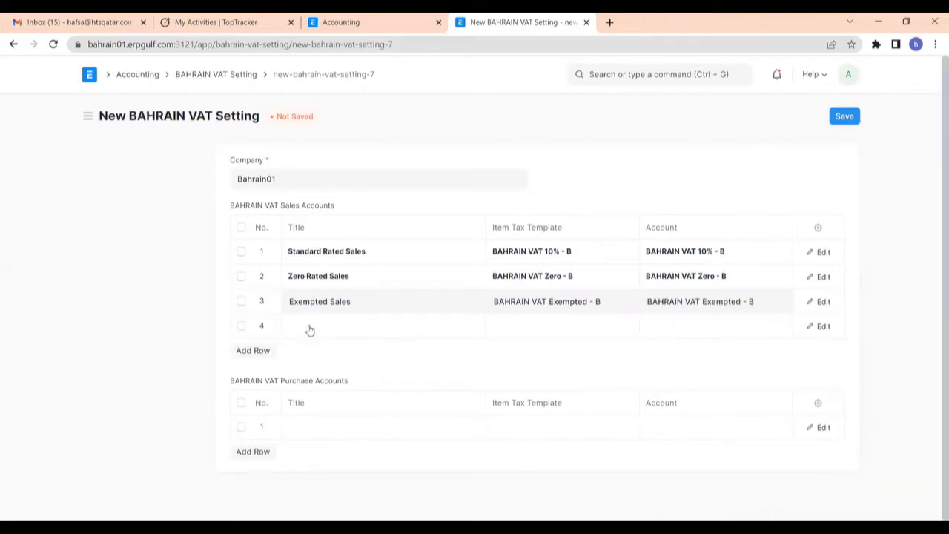
text(Ex)
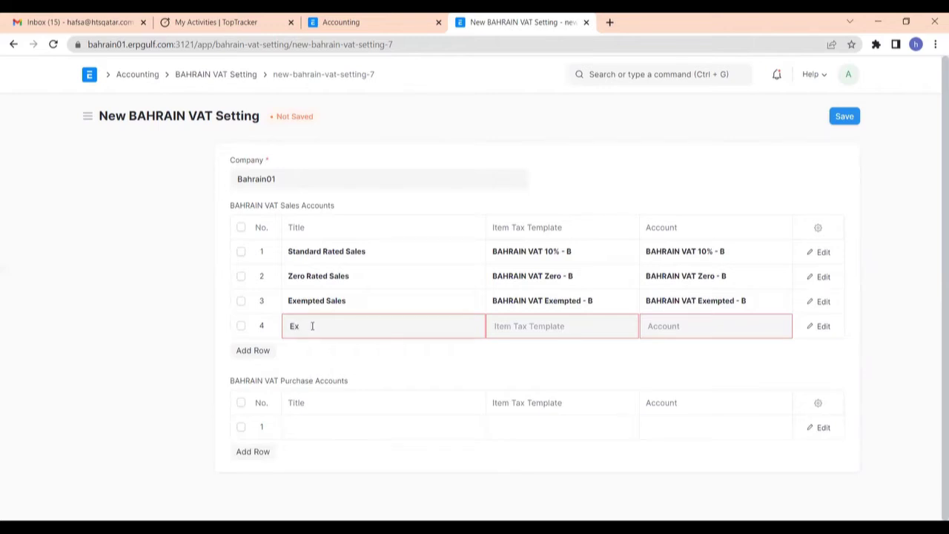
text(ports)
click(528, 328)
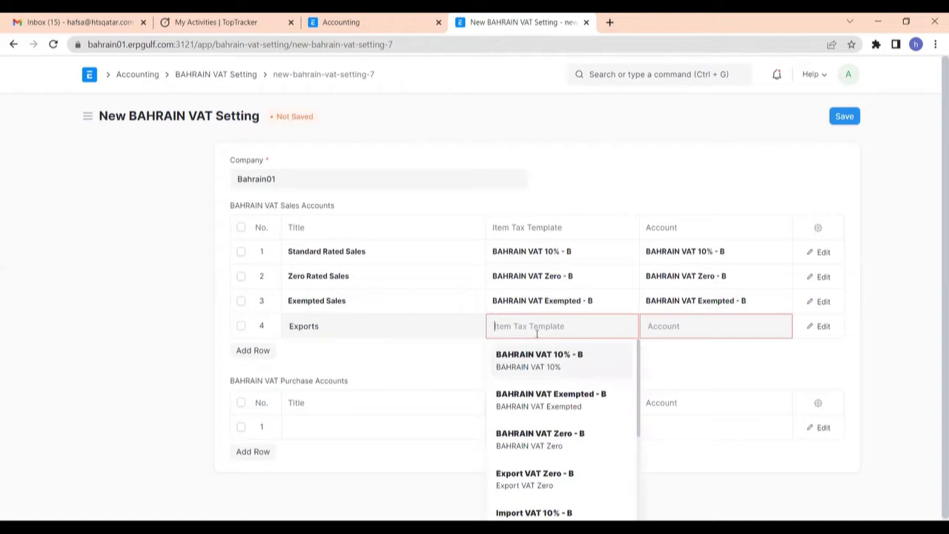
scroll(578, 386, down, 2)
scroll(573, 394, down, 2)
scroll(575, 396, up, 1)
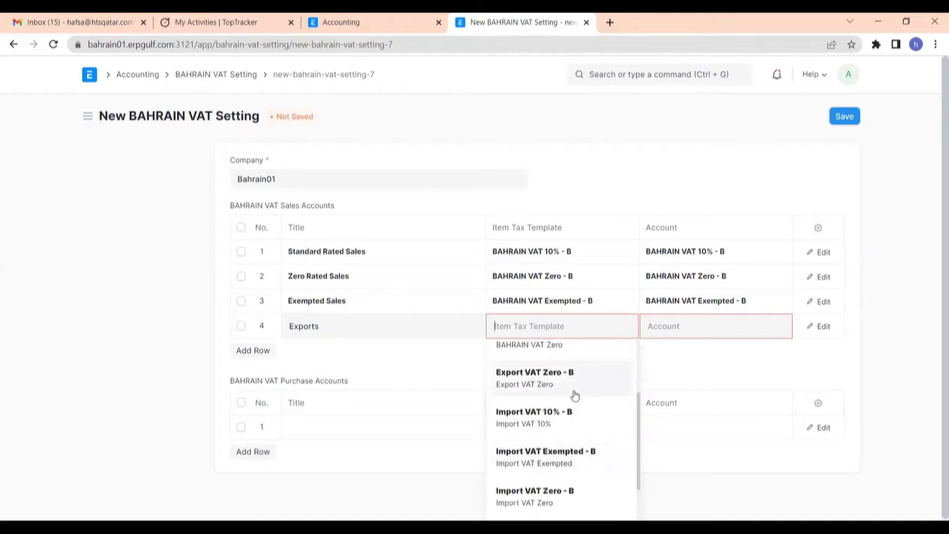
text(ex)
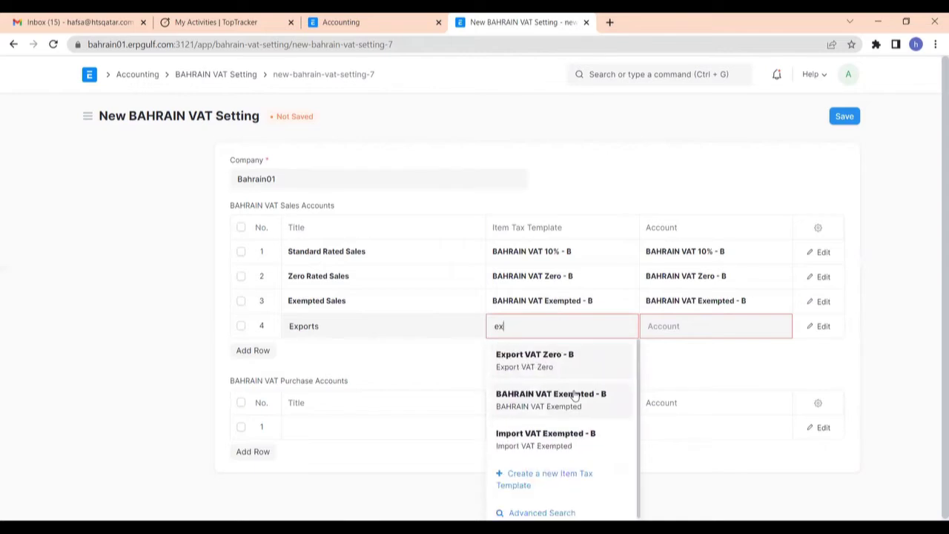
click(553, 364)
click(714, 327)
text(Imp)
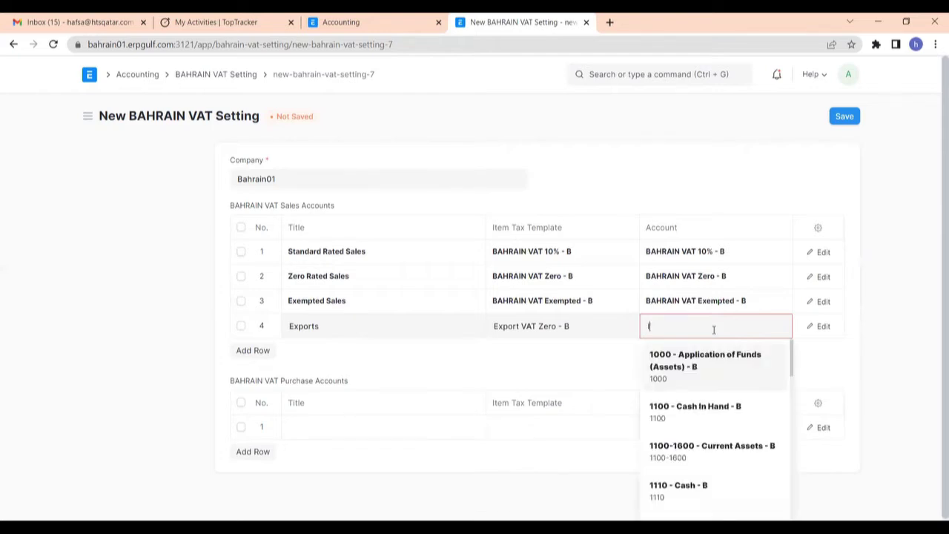
text(o)
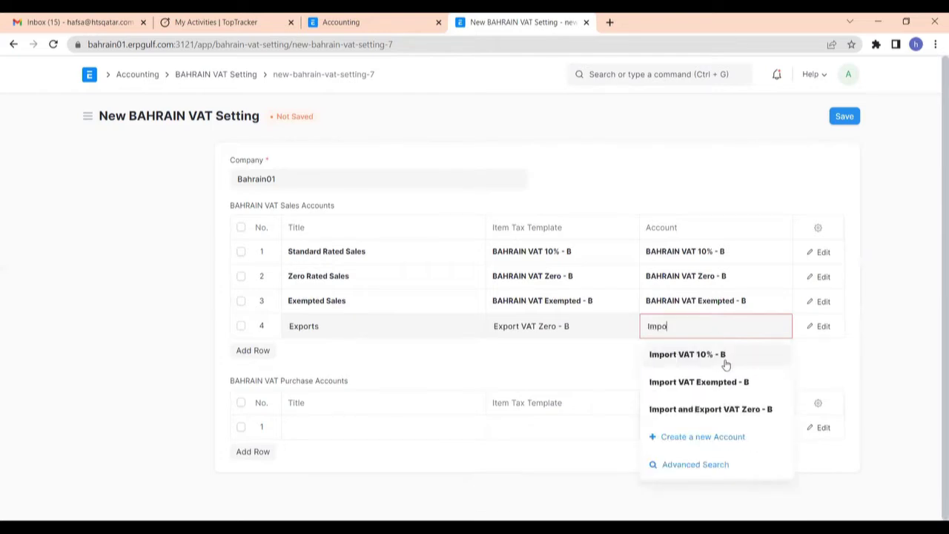
click(716, 410)
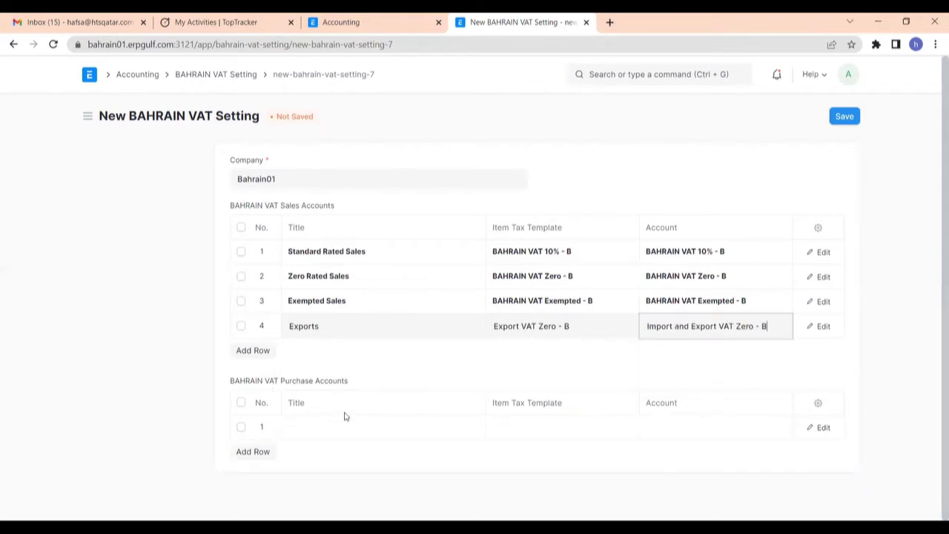
- Fill the first VAT purchase account row with title Standard Rated Purchases and BAHRAIN VAT 10% - B as both item tax template and account
click(308, 428)
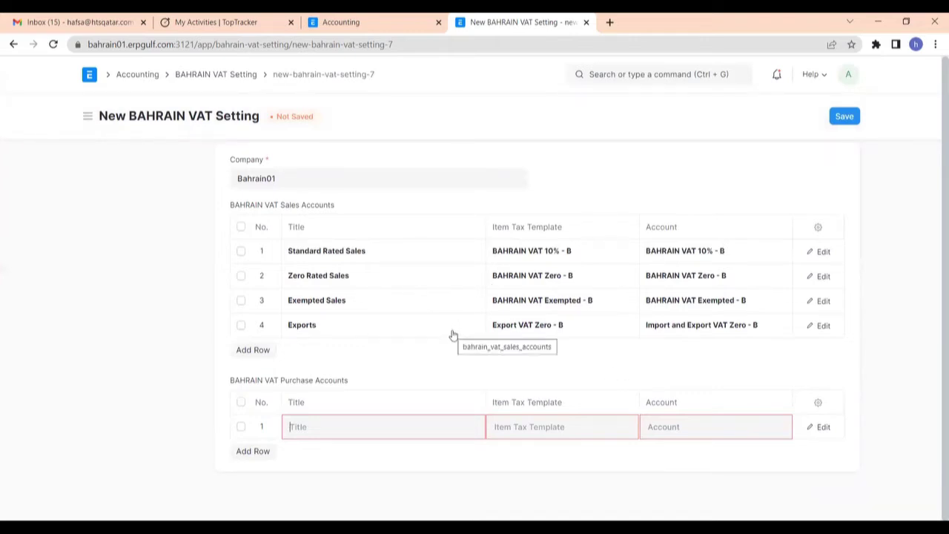
text(Standard)
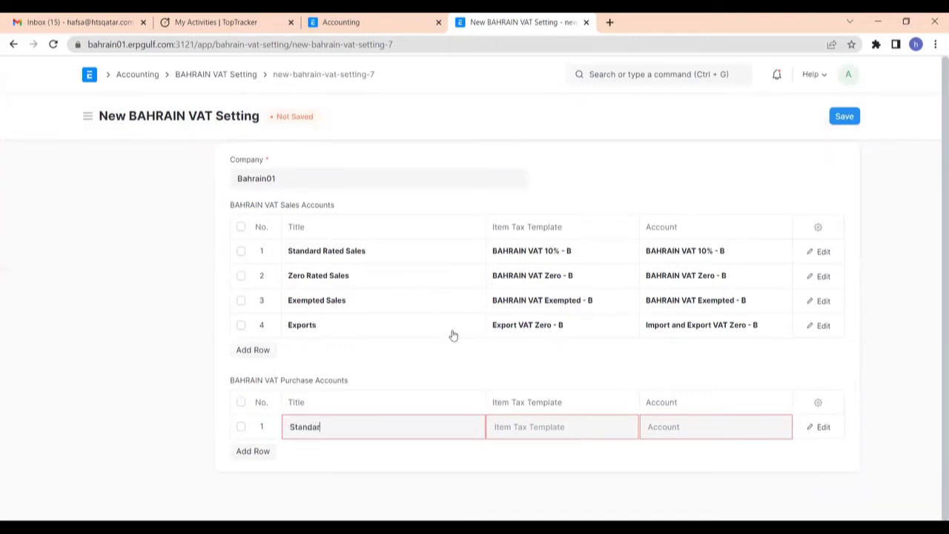
text(Rated Purchases)
click(545, 428)
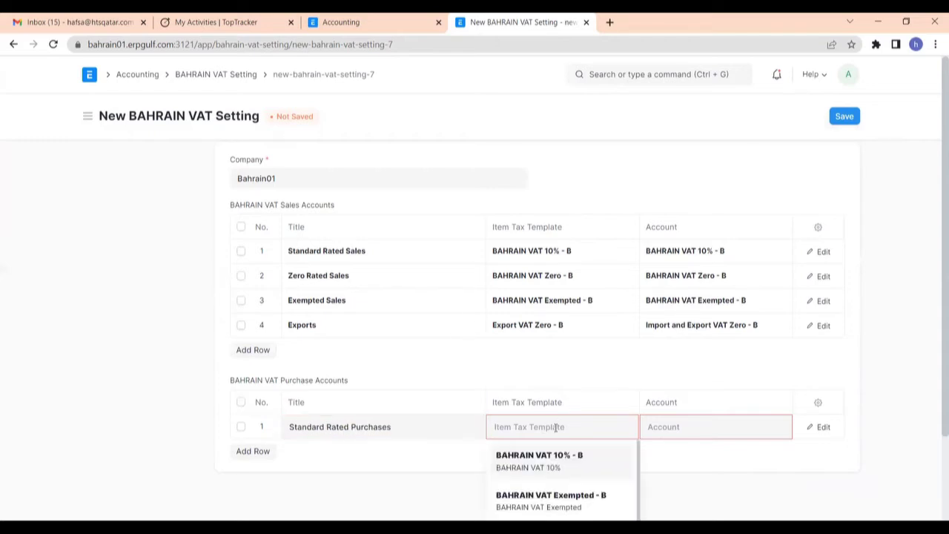
text(bah)
click(552, 455)
click(723, 427)
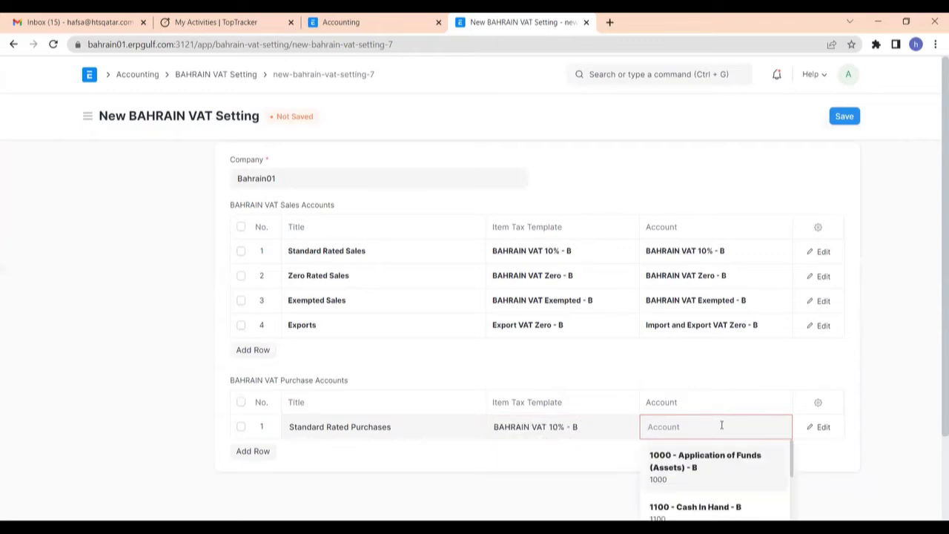
text(ba)
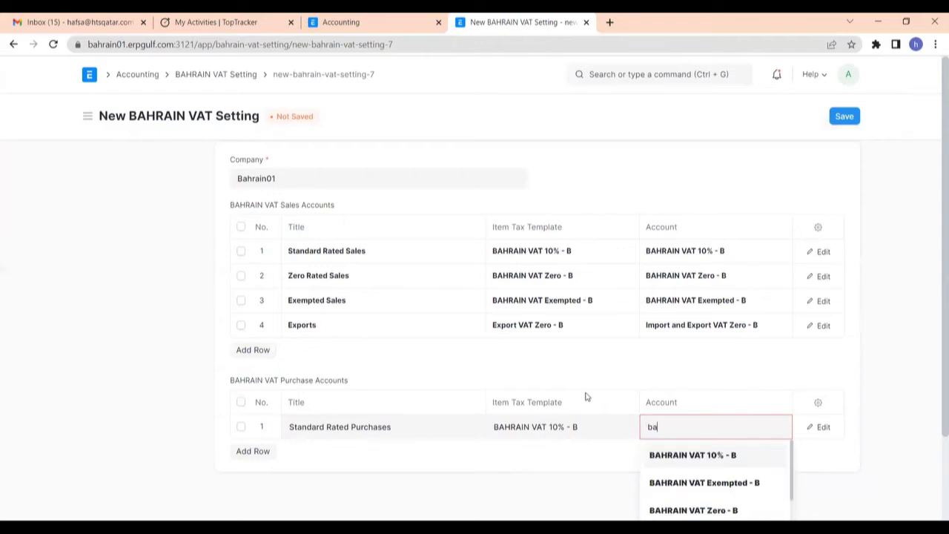
click(673, 455)
- Add a second purchase account row titled Zero Rated Purchases with BAHRAIN VAT Zero - B as both item tax template and account
click(268, 455)
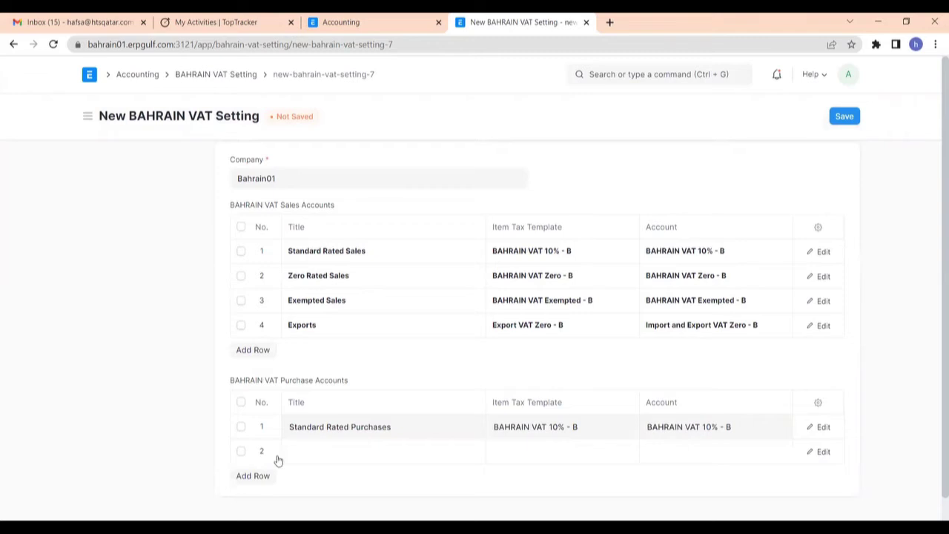
click(307, 450)
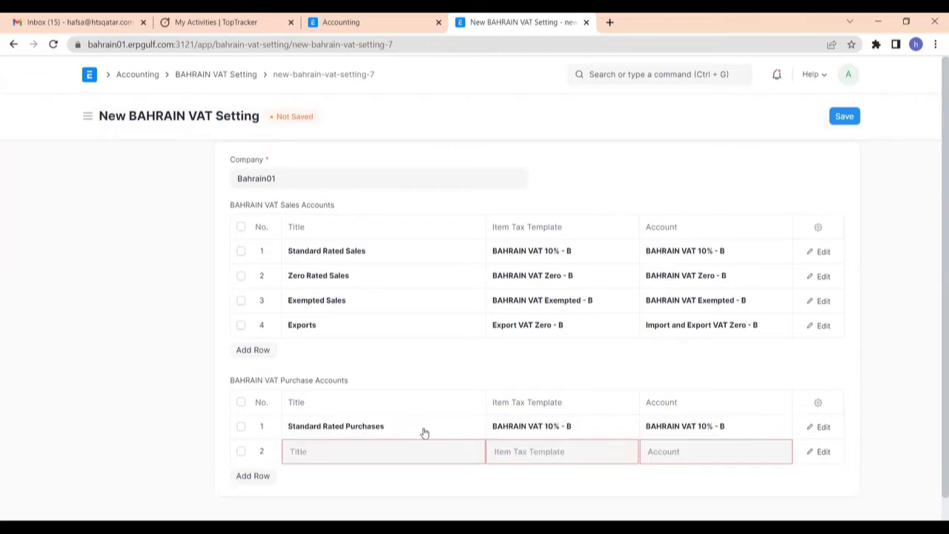
text(Zero Rated)
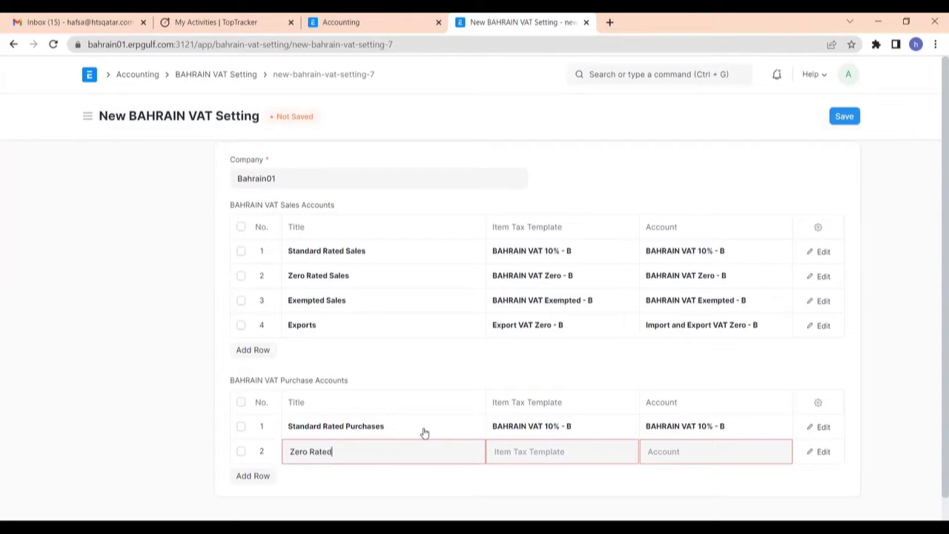
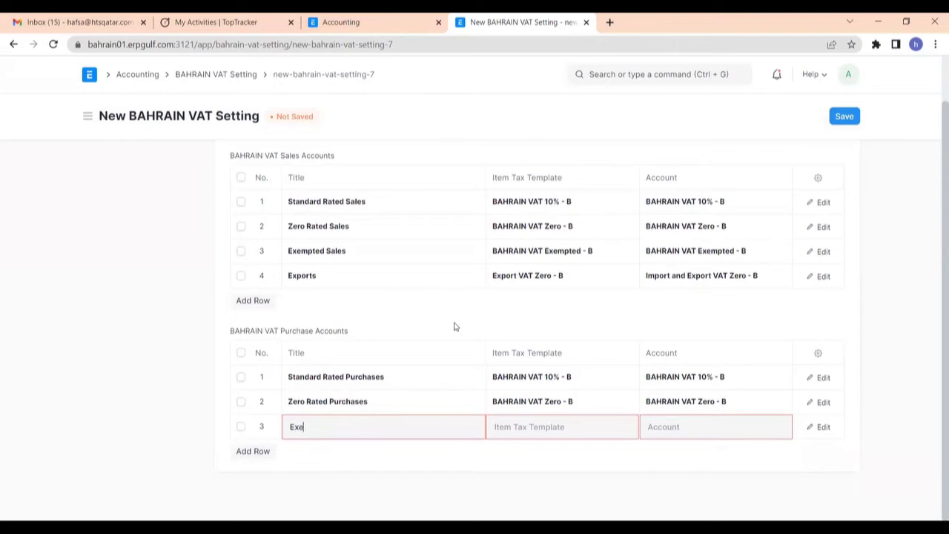
- Complete the third purchase account row with title Exempted Purchases and BAHRAIN VAT Exempted - B as both item tax template and account
text(ted Purchases)
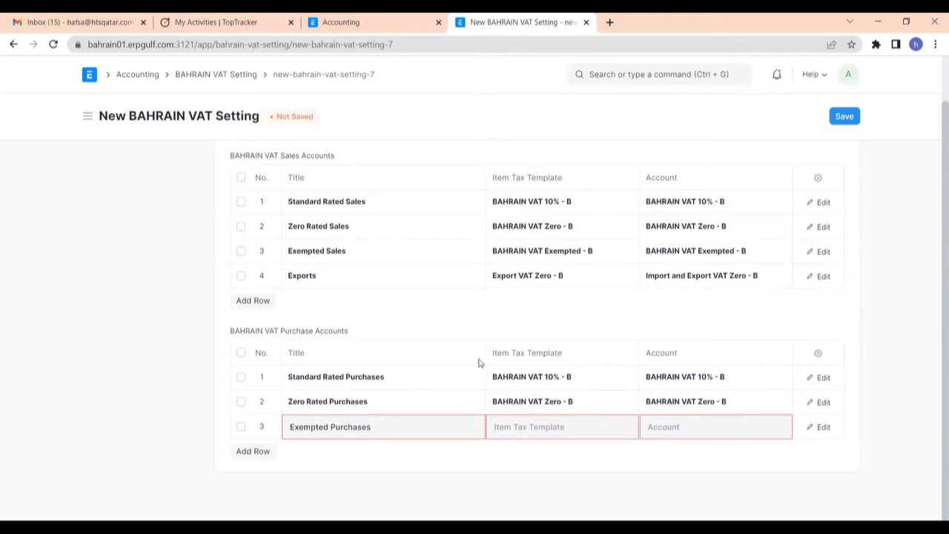
click(548, 428)
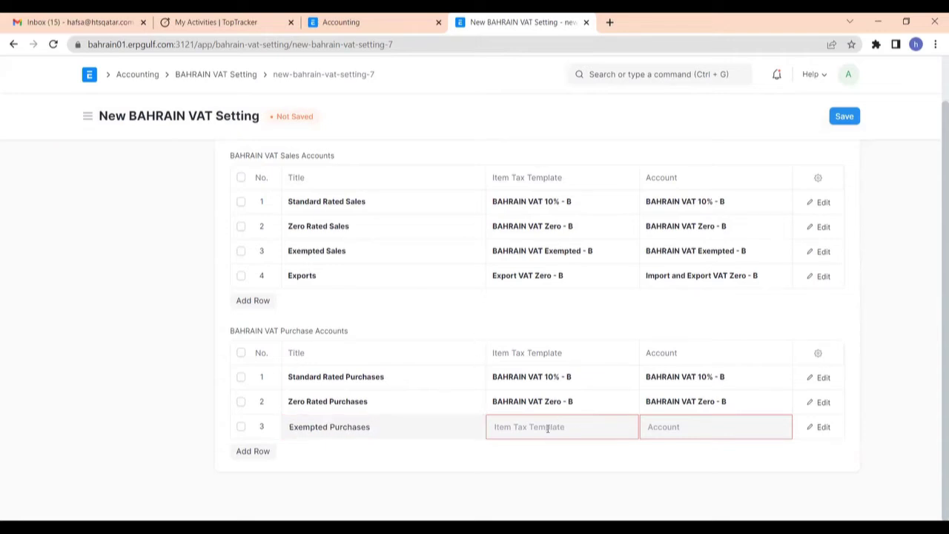
text(bah)
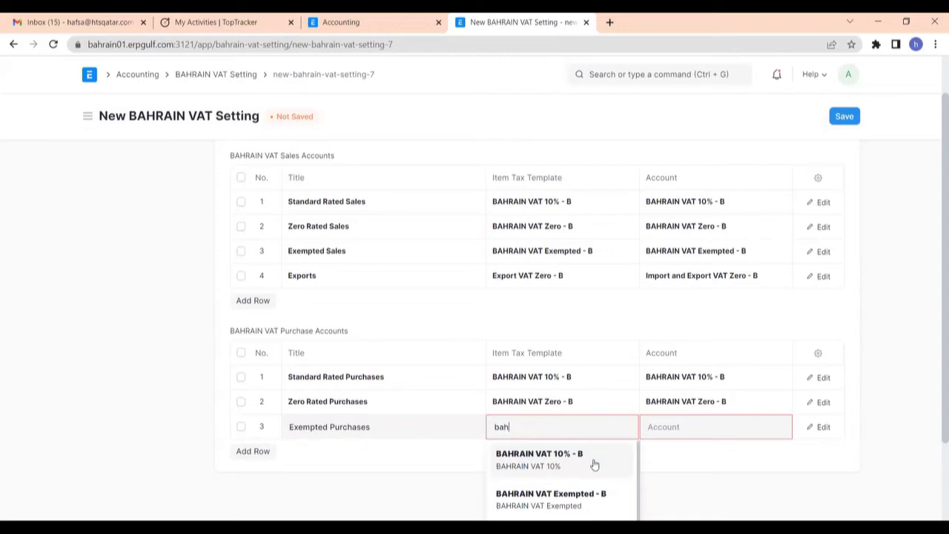
scroll(626, 456, down, 2)
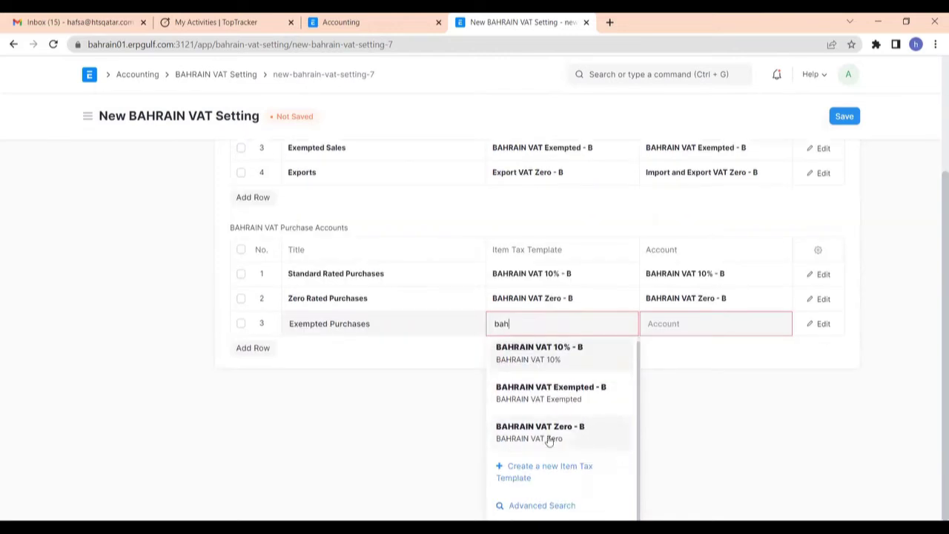
click(549, 393)
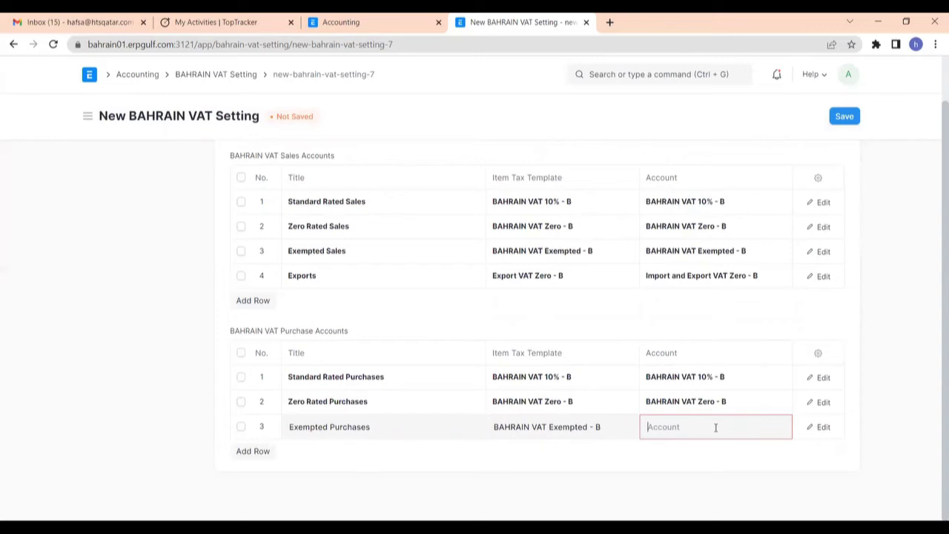
click(752, 423)
text(B)
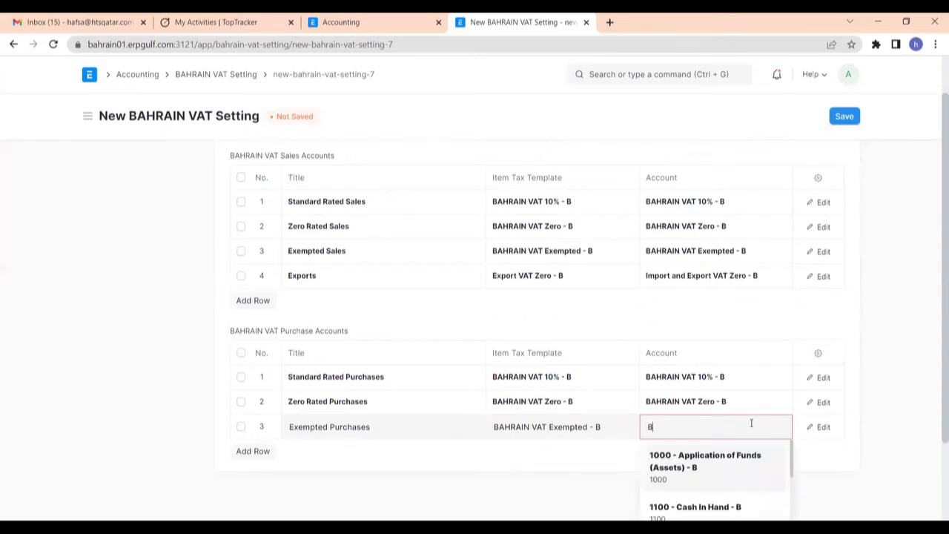
text(ah)
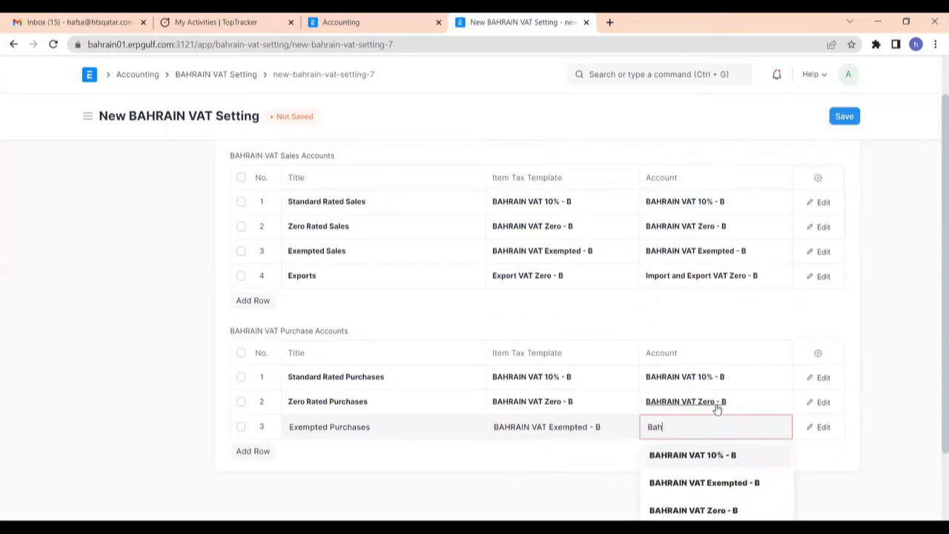
scroll(734, 419, down, 1)
click(694, 404)
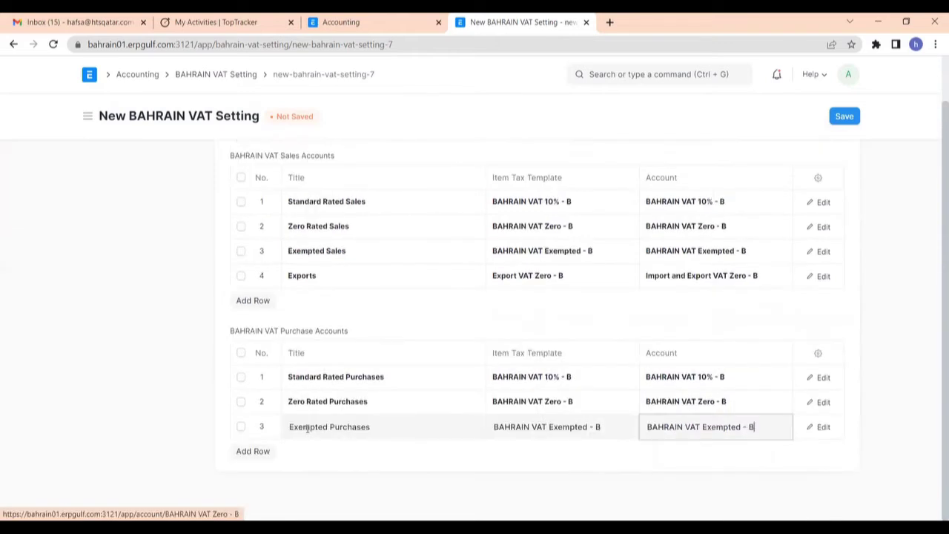
- Add a fourth purchase account row titled 10% Imports with Import VAT 10% - B as both item tax template and account
click(260, 453)
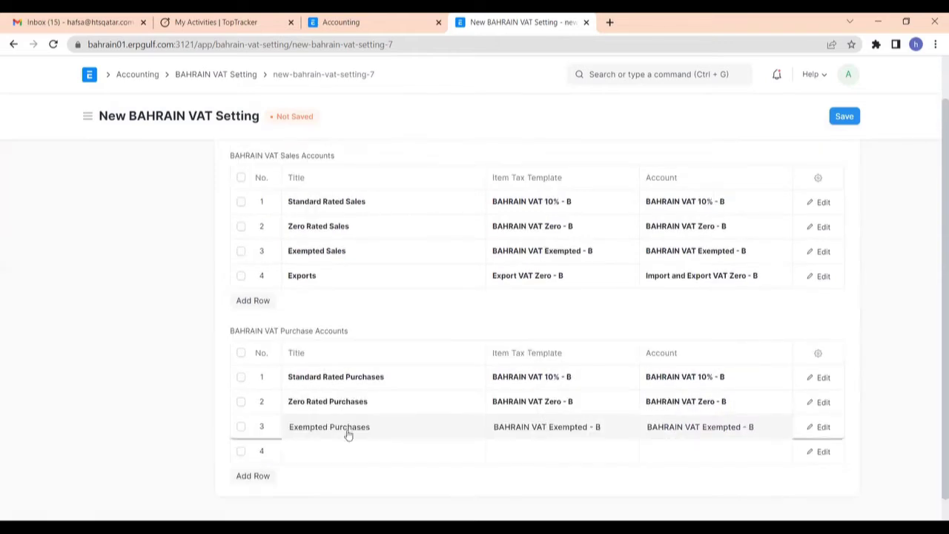
click(330, 420)
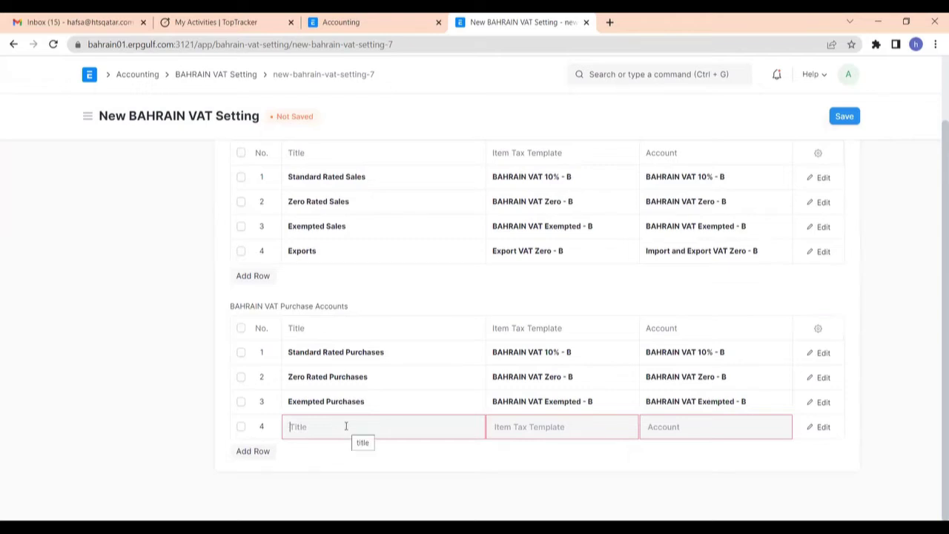
text(10% Imports)
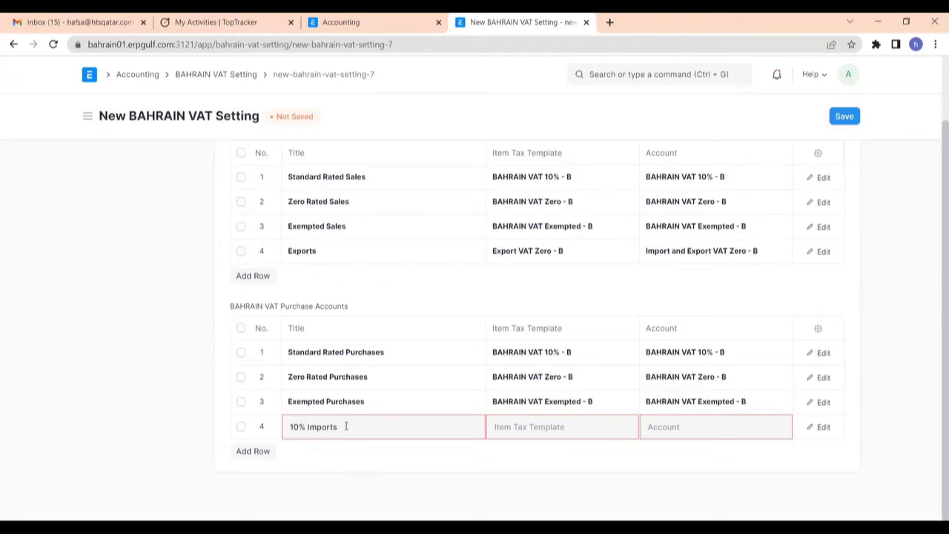
click(525, 433)
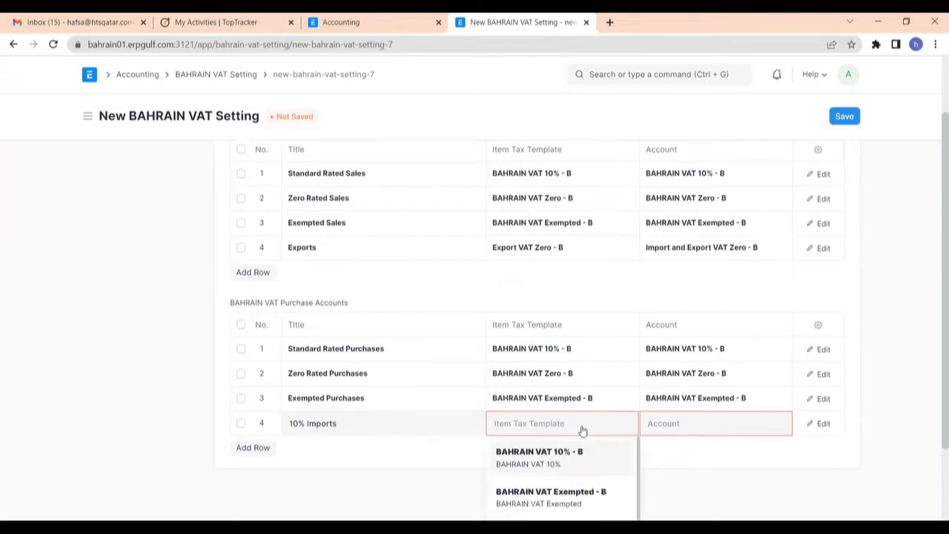
scroll(581, 430, down, 2)
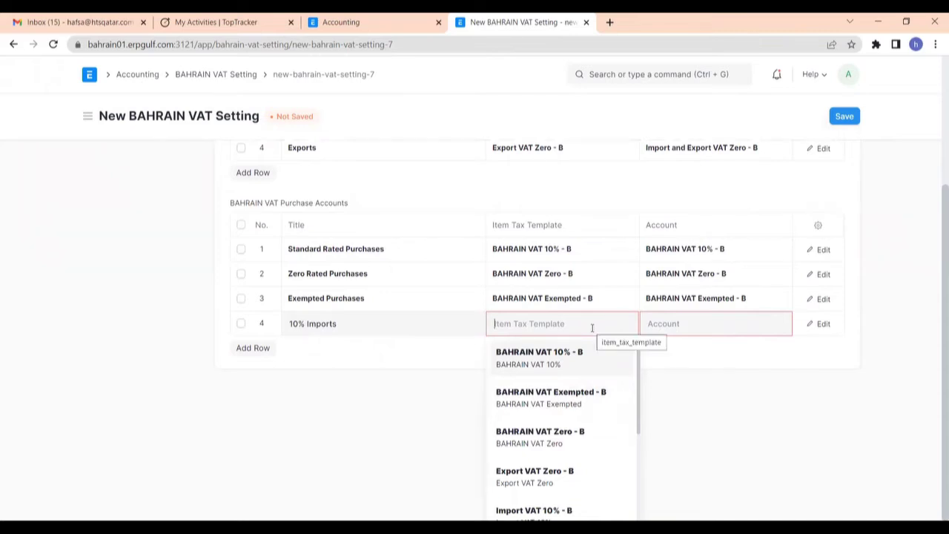
text(impo)
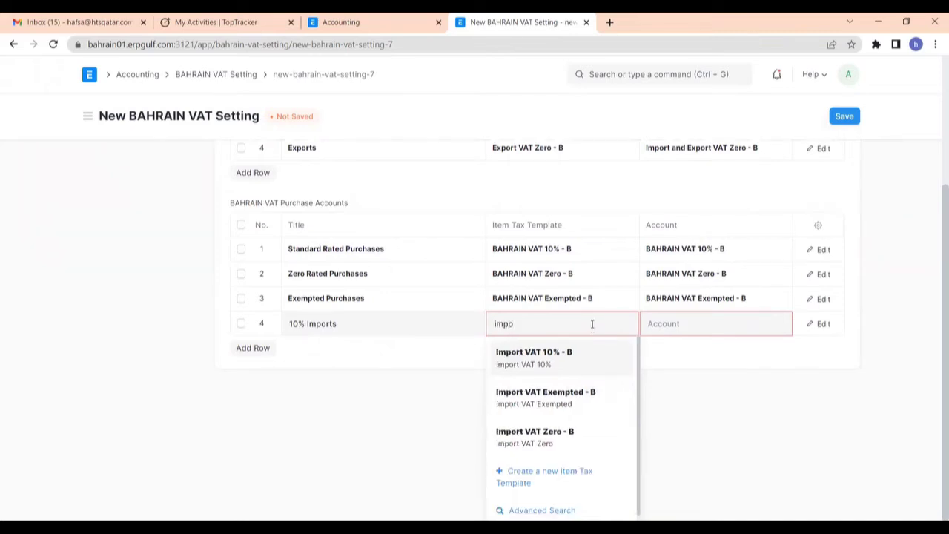
click(539, 364)
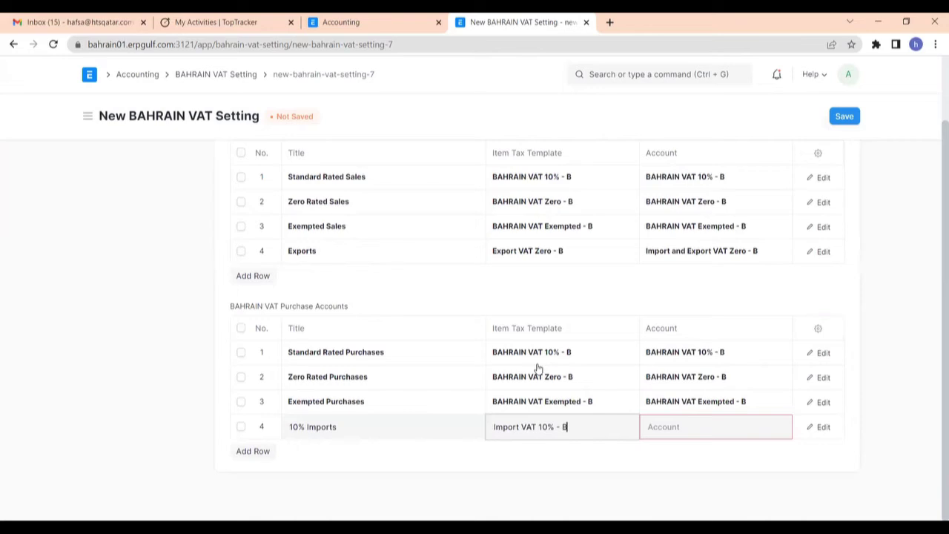
click(666, 428)
scroll(721, 386, down, 2)
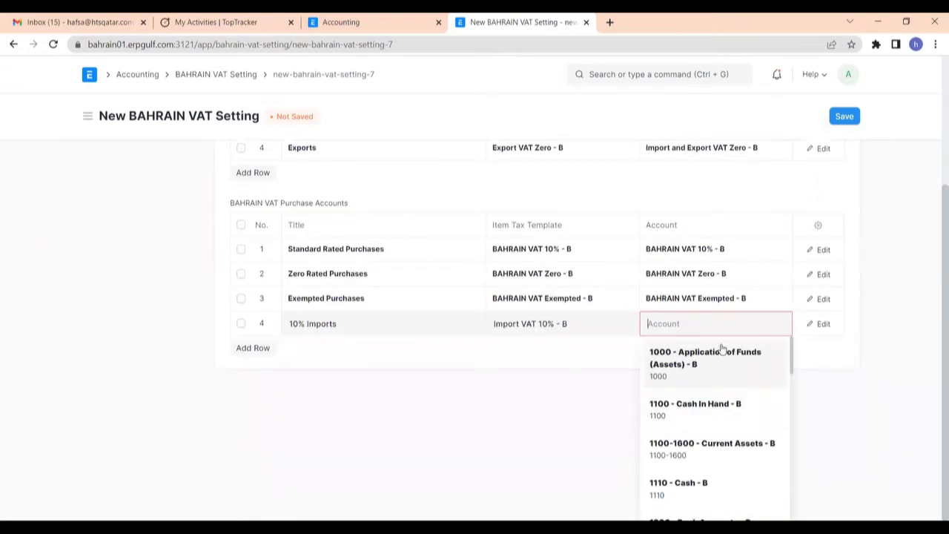
text(Impo)
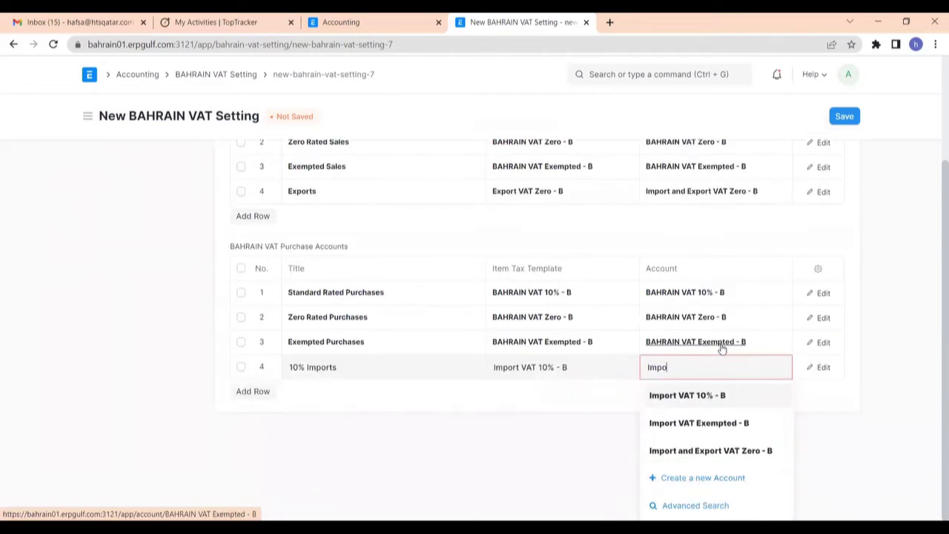
click(659, 399)
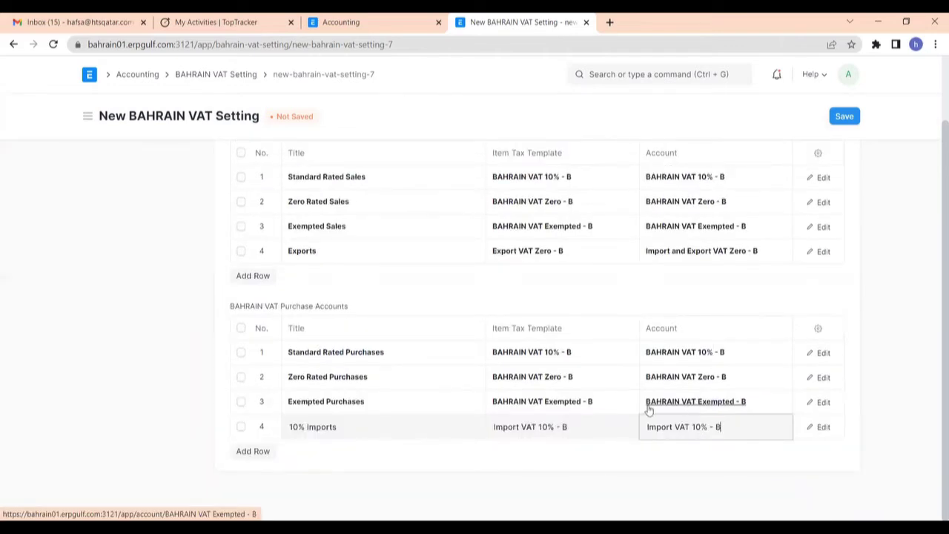
- Add a fifth purchase account row titled Zero Rated Imports with item tax template Import VAT Zero - B and account Import and Export VAT Zero - B
click(255, 451)
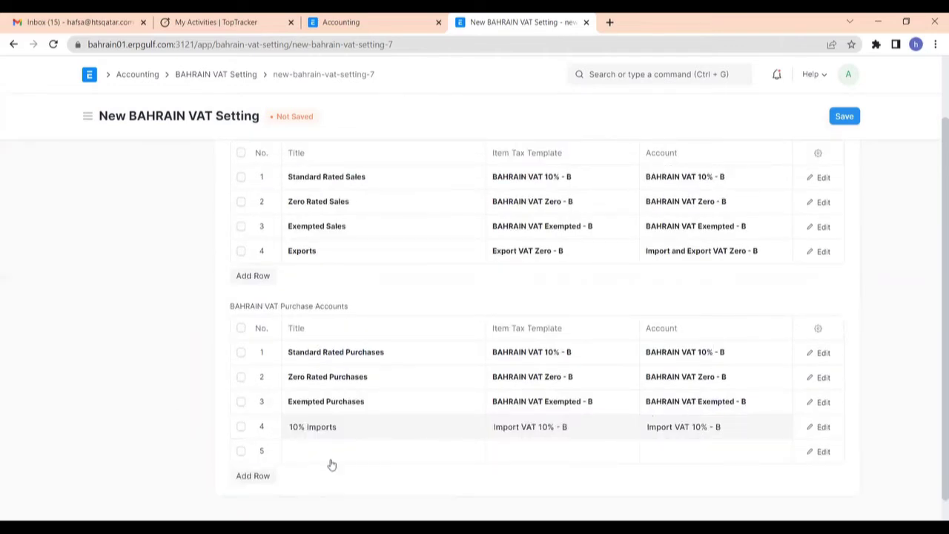
click(312, 449)
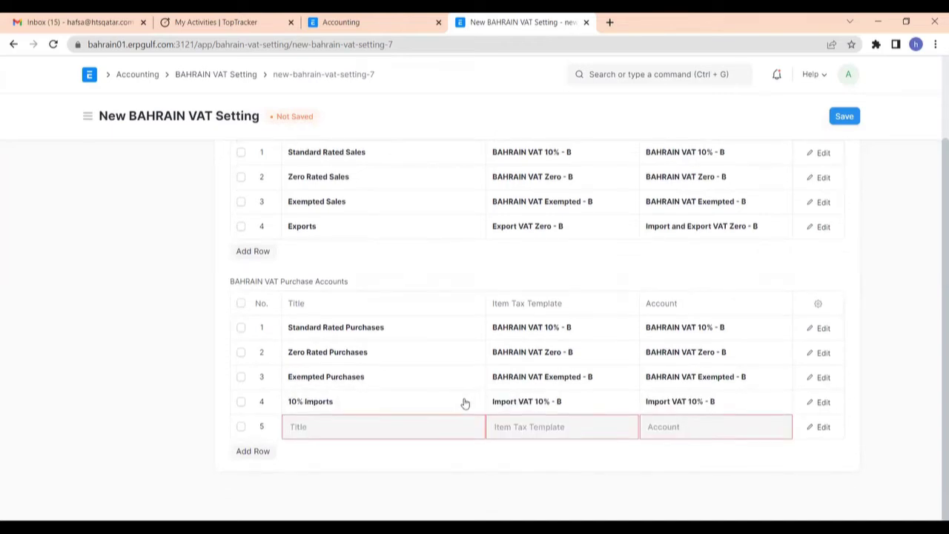
text(Zero Rated Imports)
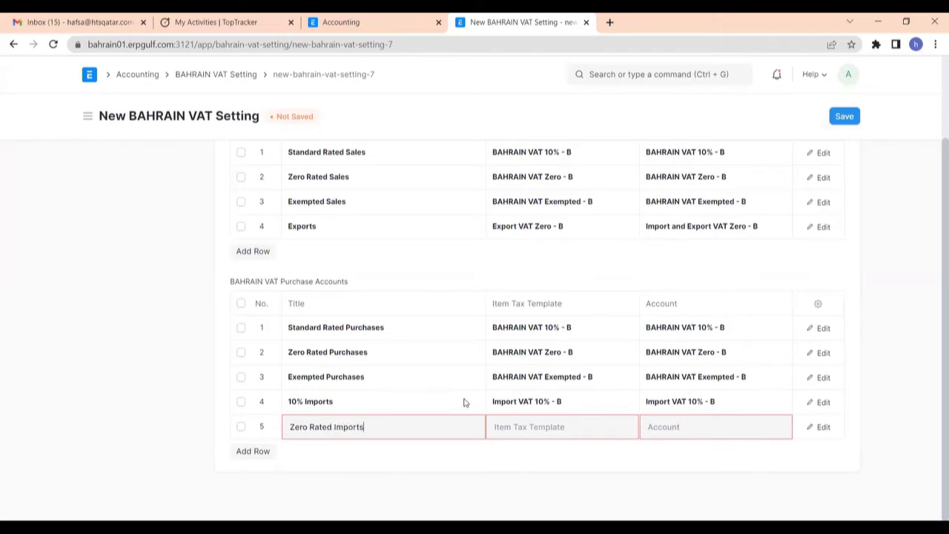
click(521, 425)
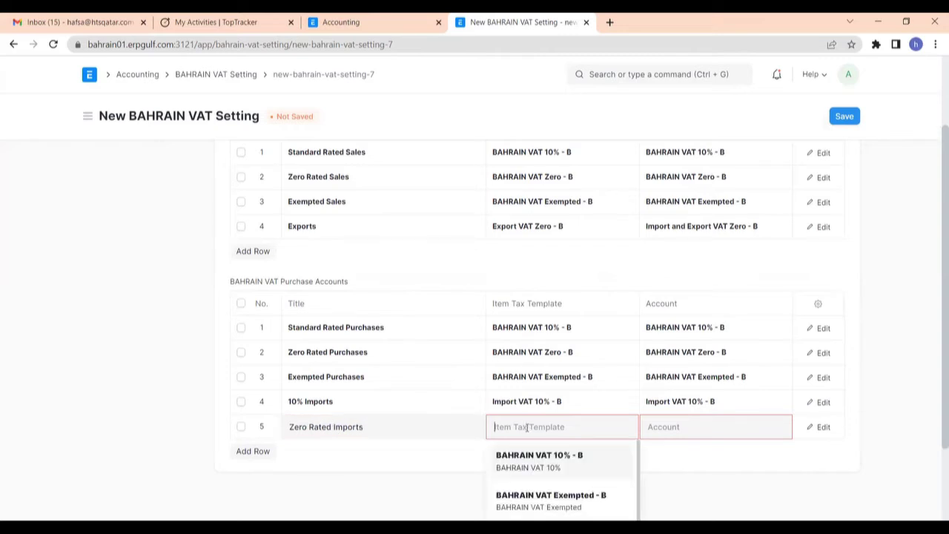
text(impo)
scroll(601, 419, down, 2)
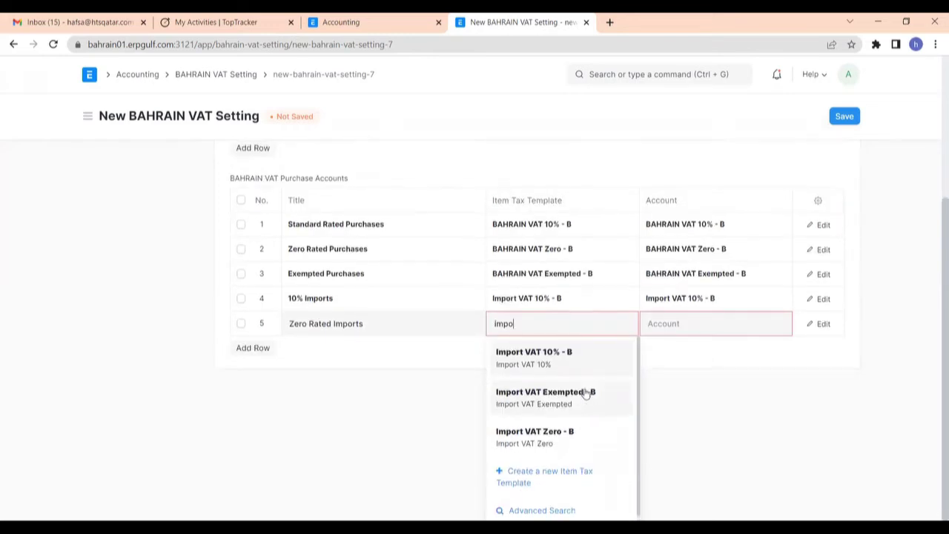
click(534, 438)
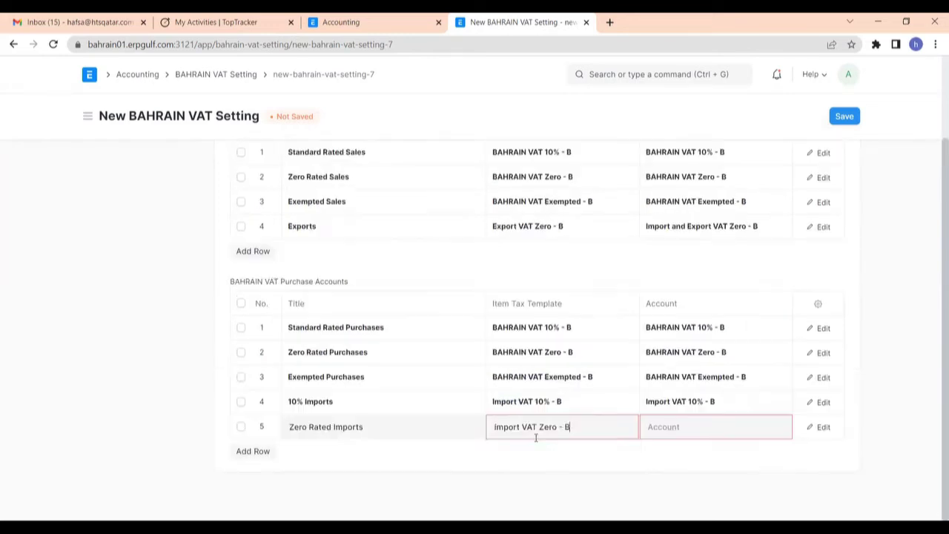
click(692, 426)
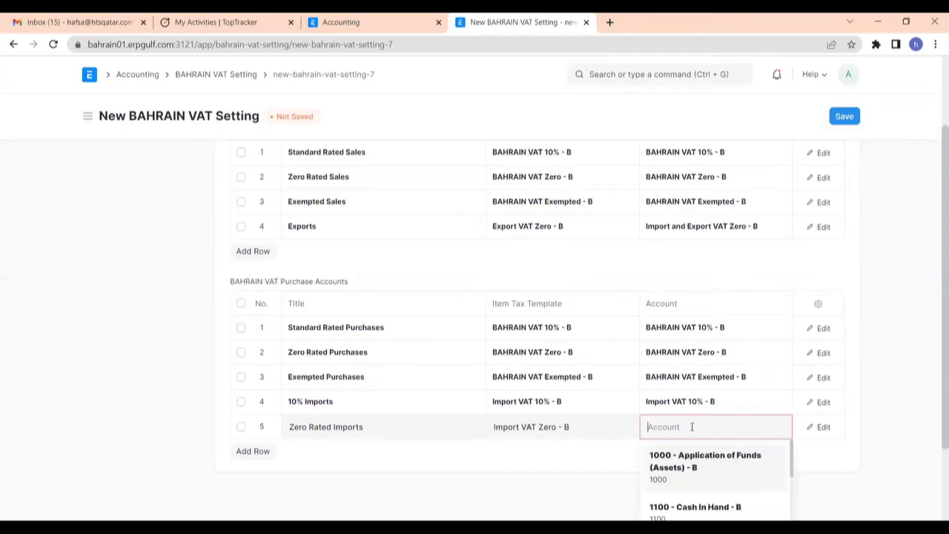
scroll(631, 408, down, 3)
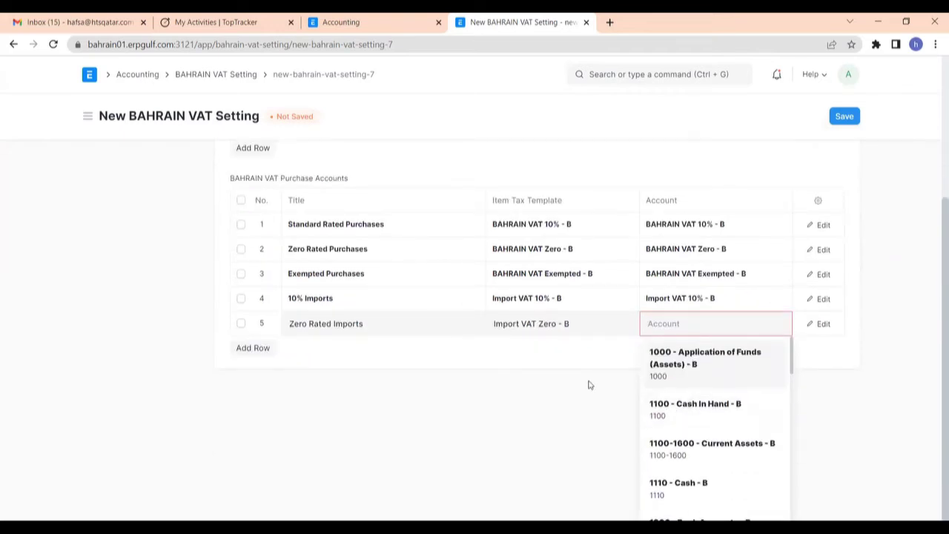
text(impo)
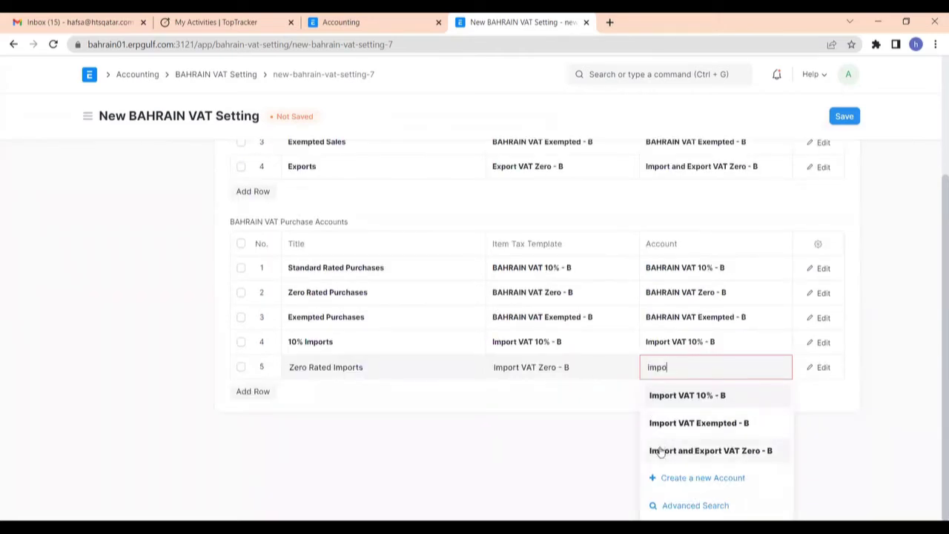
click(698, 452)
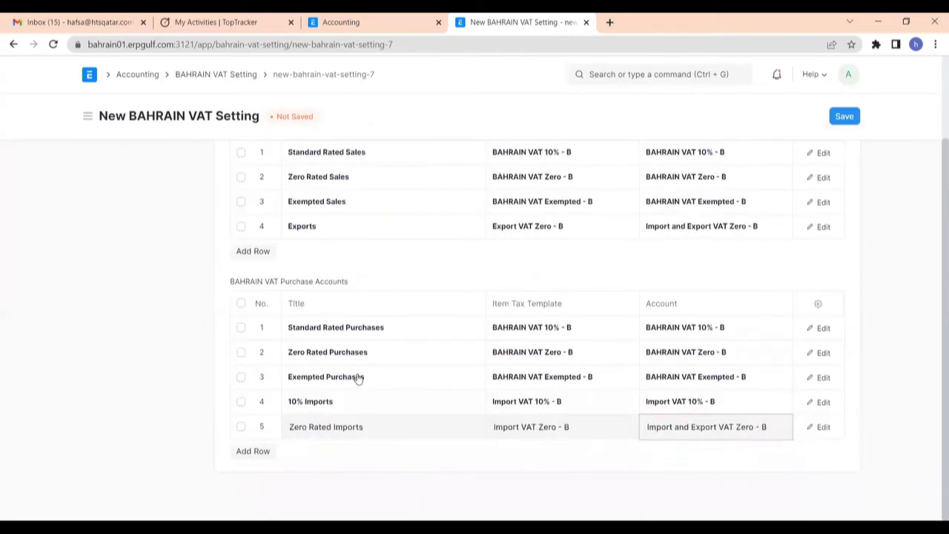
- Add a sixth purchase row titled Exempted Imports with Import VAT Exempted - B as item tax template and account, and save the setting
click(253, 451)
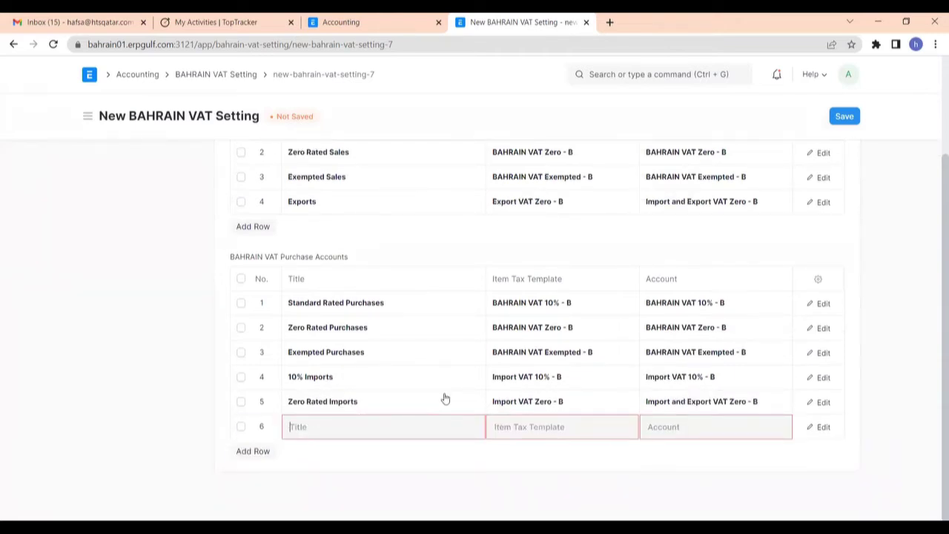
text(Exempted Imports)
click(525, 434)
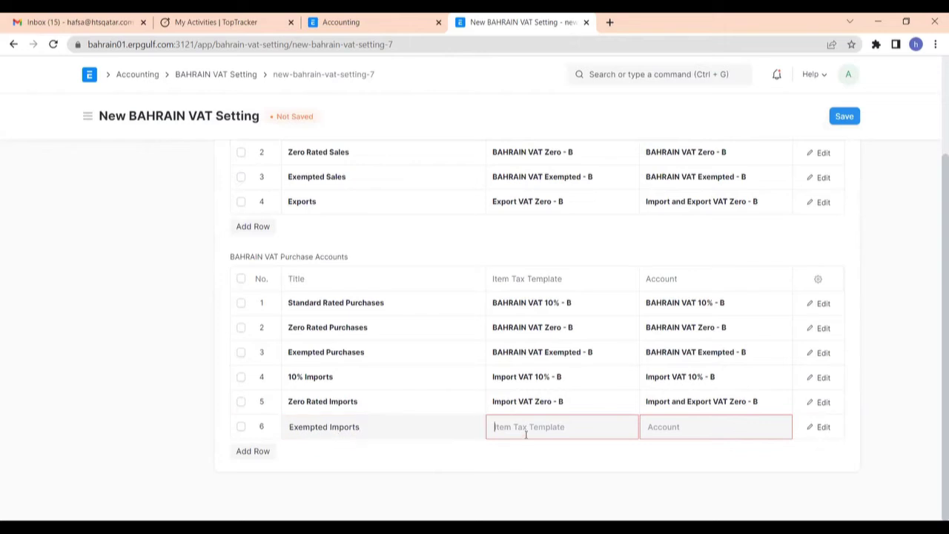
scroll(546, 430, down, 5)
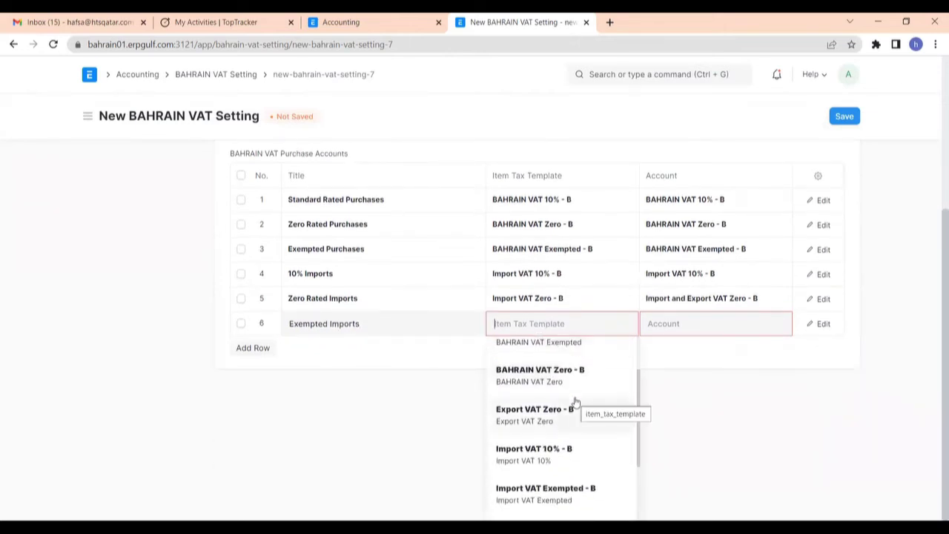
text(impo)
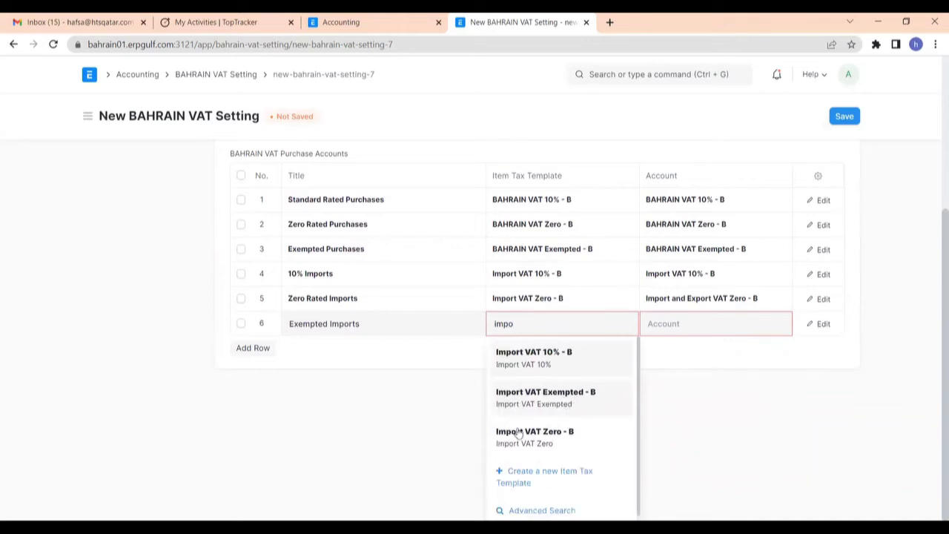
click(538, 396)
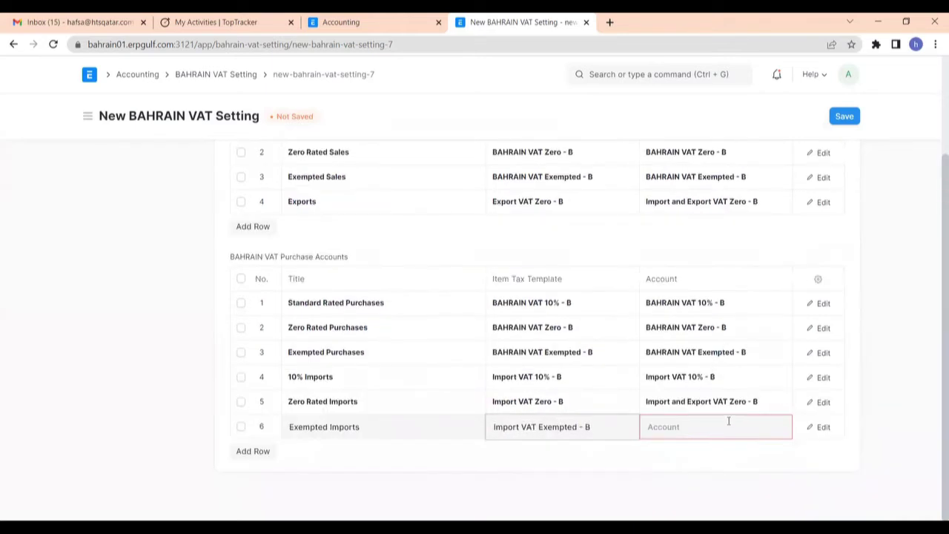
click(696, 424)
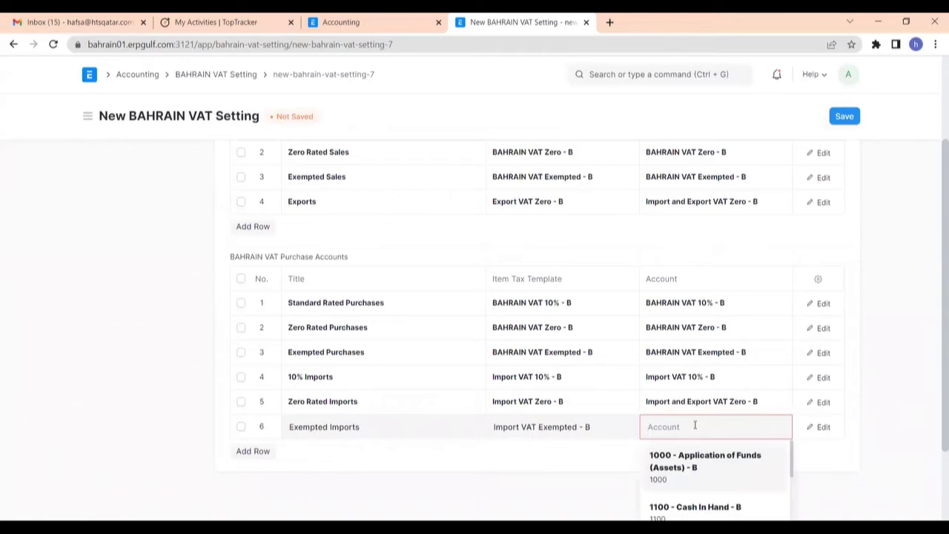
text(Impo)
scroll(756, 445, down, 1)
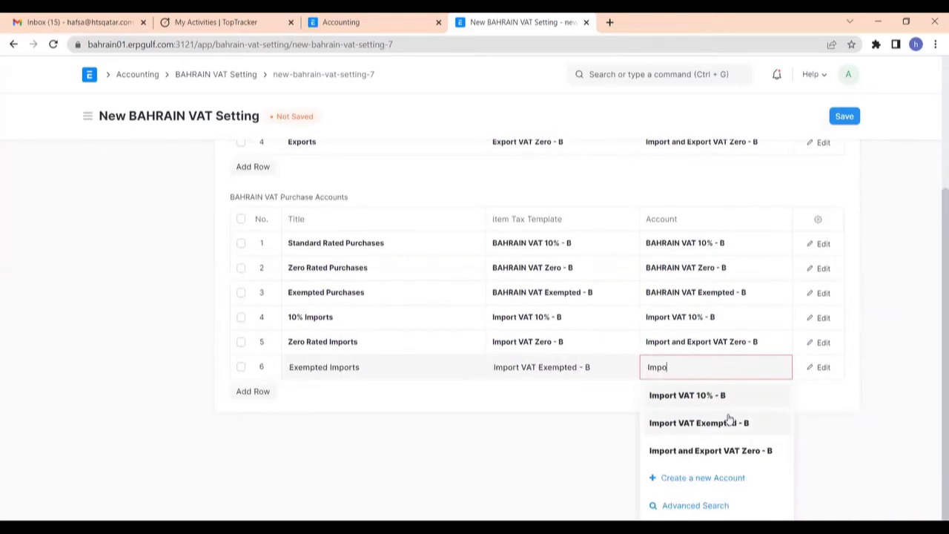
click(703, 422)
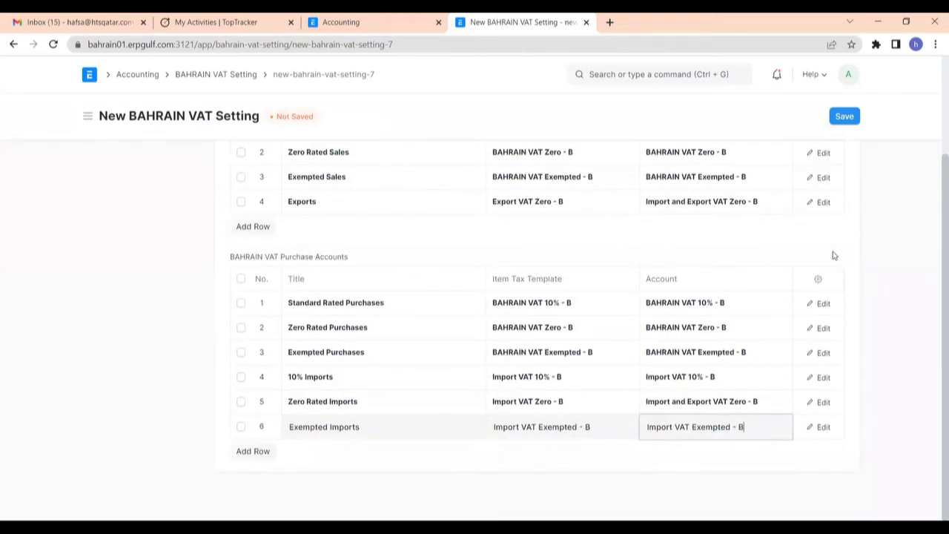
click(842, 118)
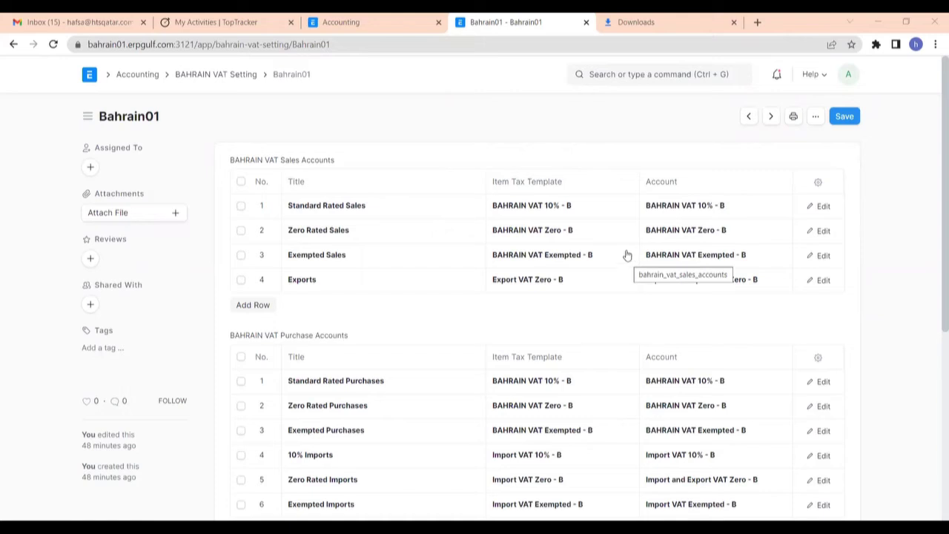
- Open the BAHRAIN VAT Report from Accounting and generate a new report for Bahrain01 from 03-04-2022 to 04-04-2022
click(137, 77)
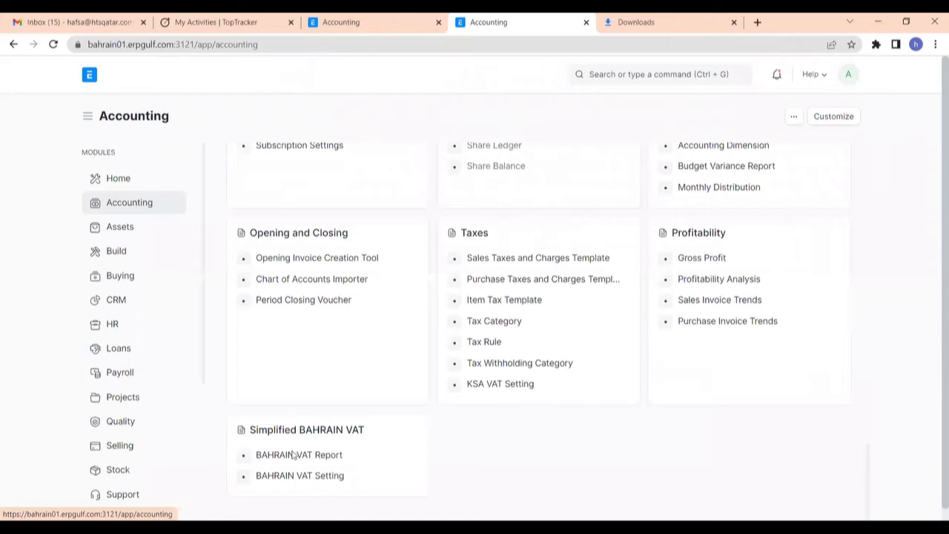
scroll(289, 445, down, 1)
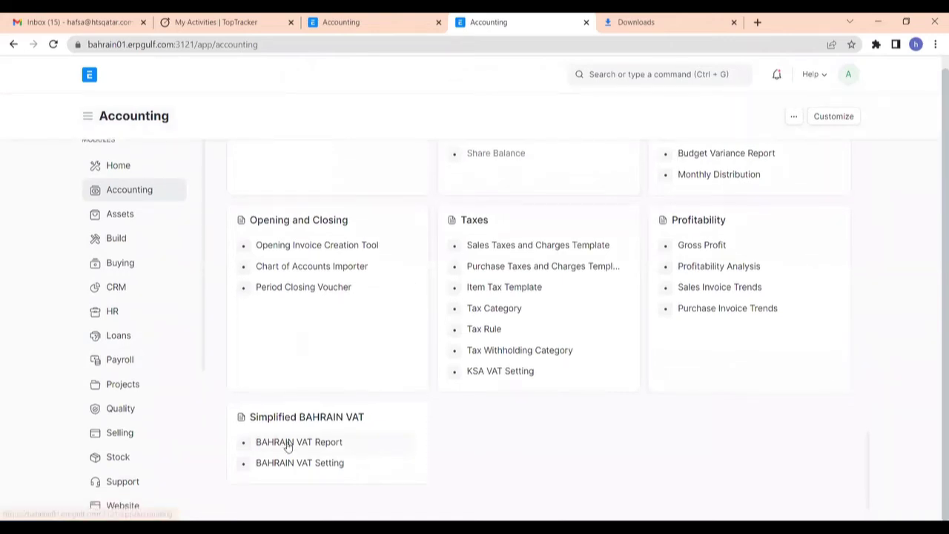
click(289, 443)
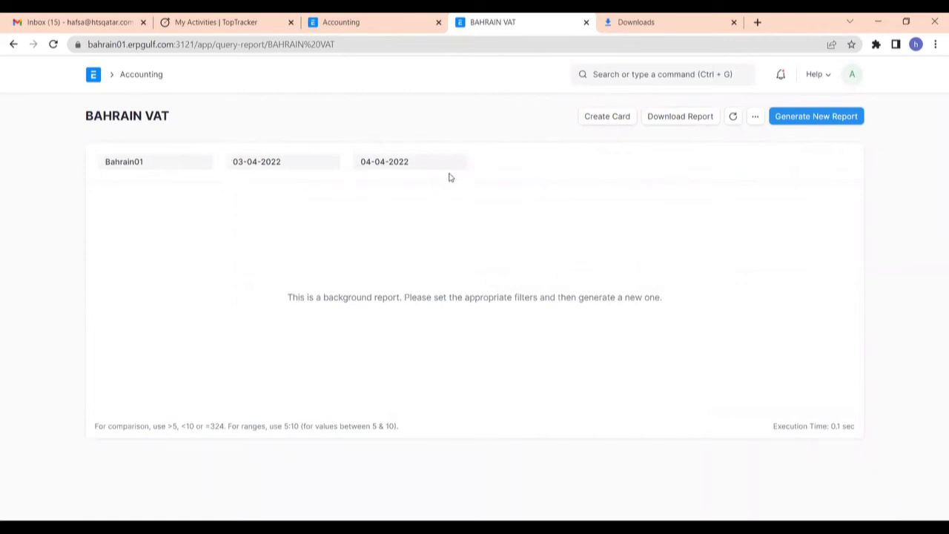
click(799, 119)
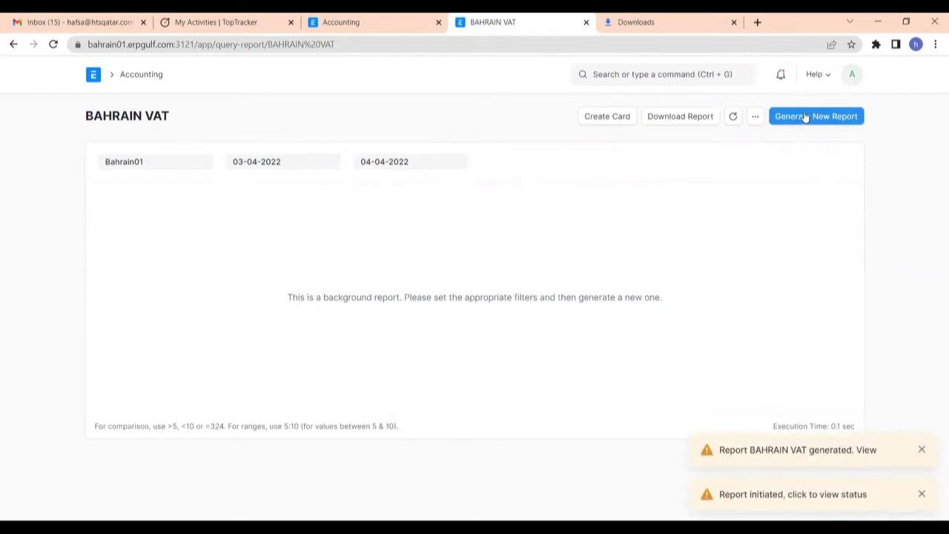
click(806, 117)
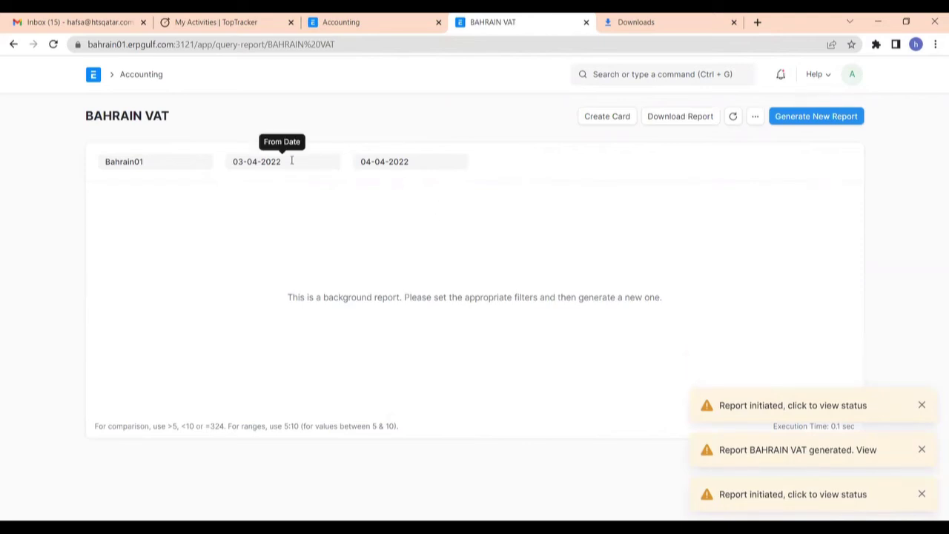
- Set the report's From Date to 02-04-2022 and review its VAT on Sales and VAT on Purchases sections
click(291, 161)
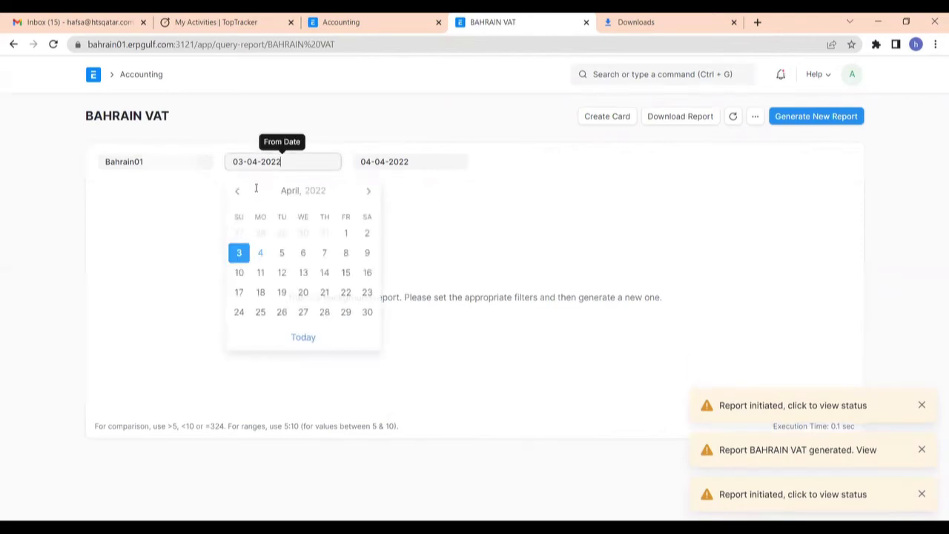
click(367, 232)
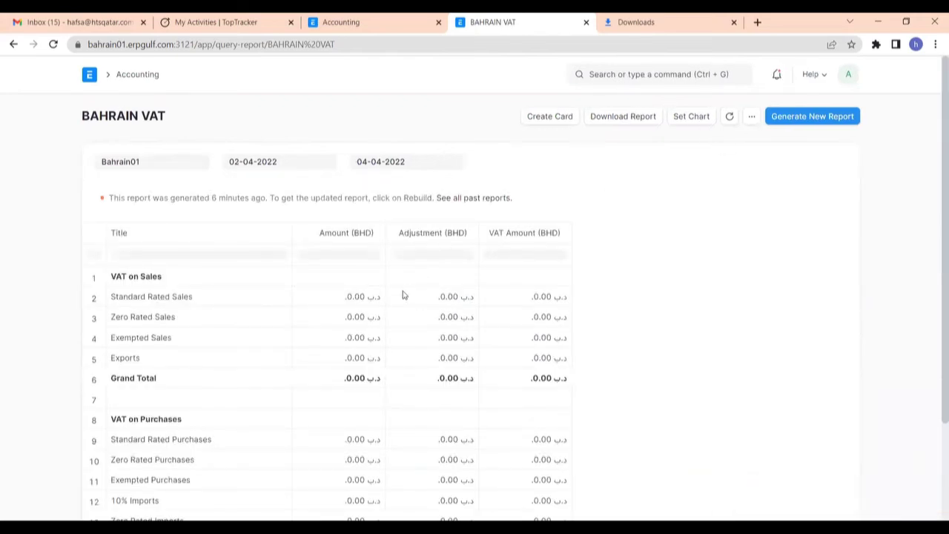
scroll(348, 338, down, 2)
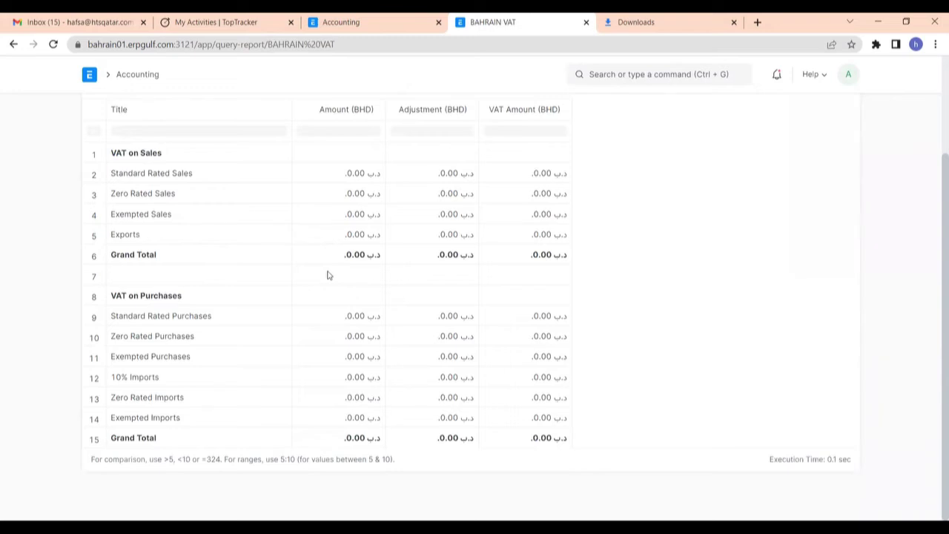
scroll(329, 275, up, 2)
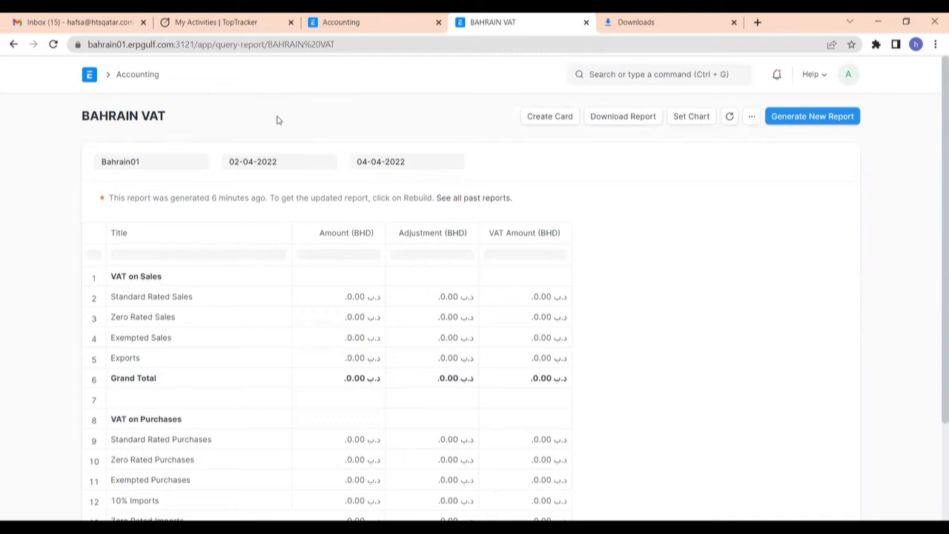
- Go to the Item list from the home page's Stock masters and open the Note Book item
click(89, 77)
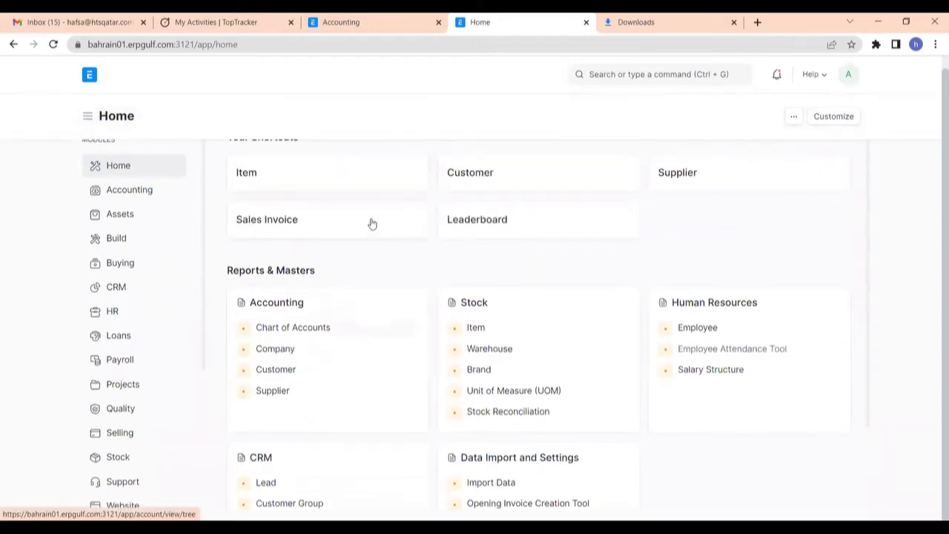
scroll(373, 223, down, 2)
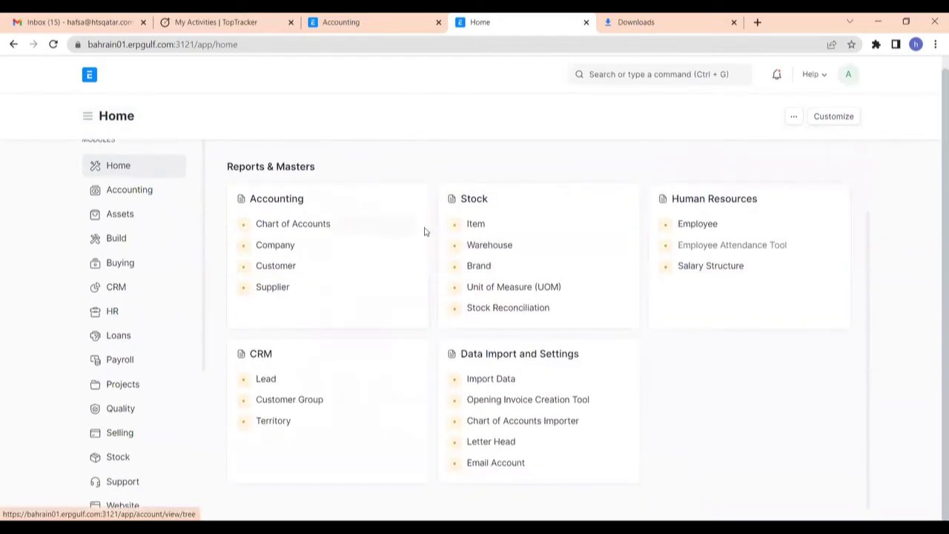
click(475, 224)
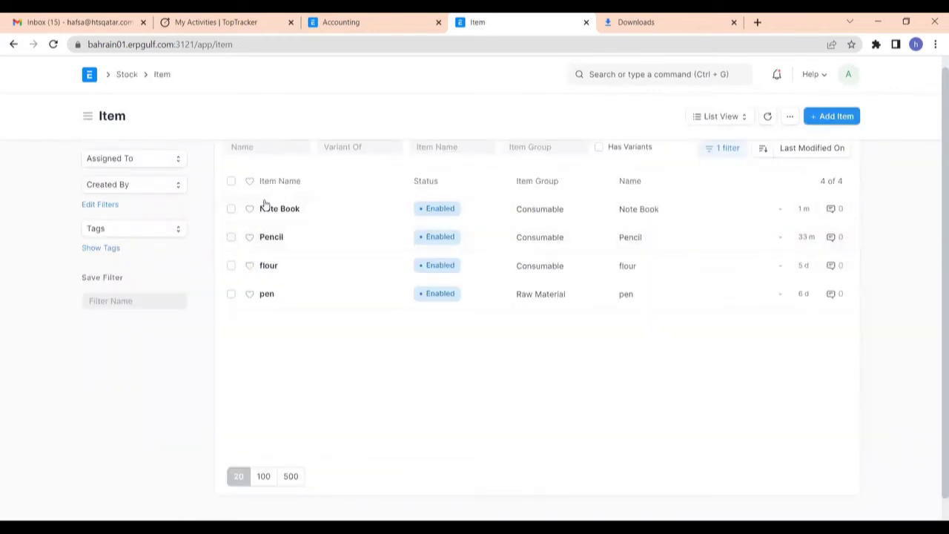
click(315, 210)
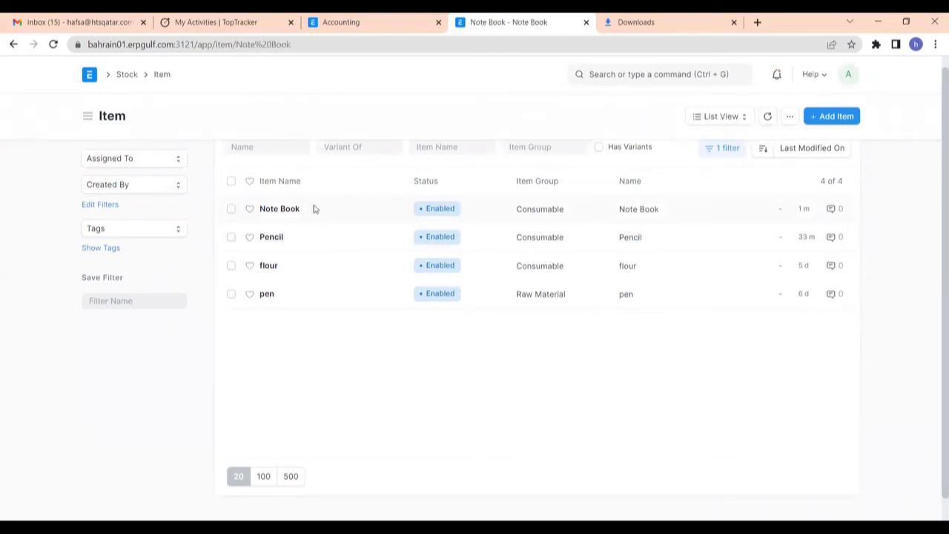
- Add an Item Tax row to the Note Book item with BAHRAIN VAT 10% - B as item tax template, and save the item
scroll(313, 207, down, 2)
scroll(371, 255, down, 5)
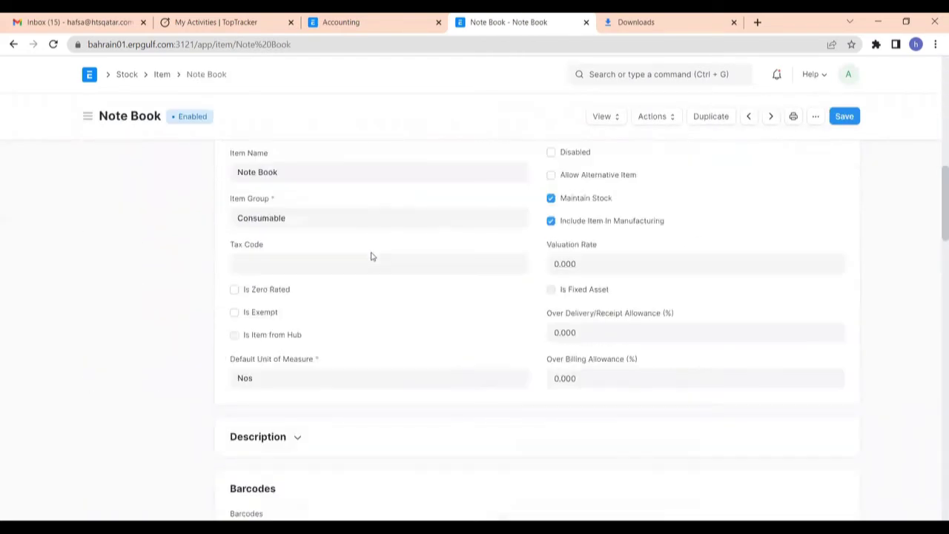
scroll(366, 322, down, 6)
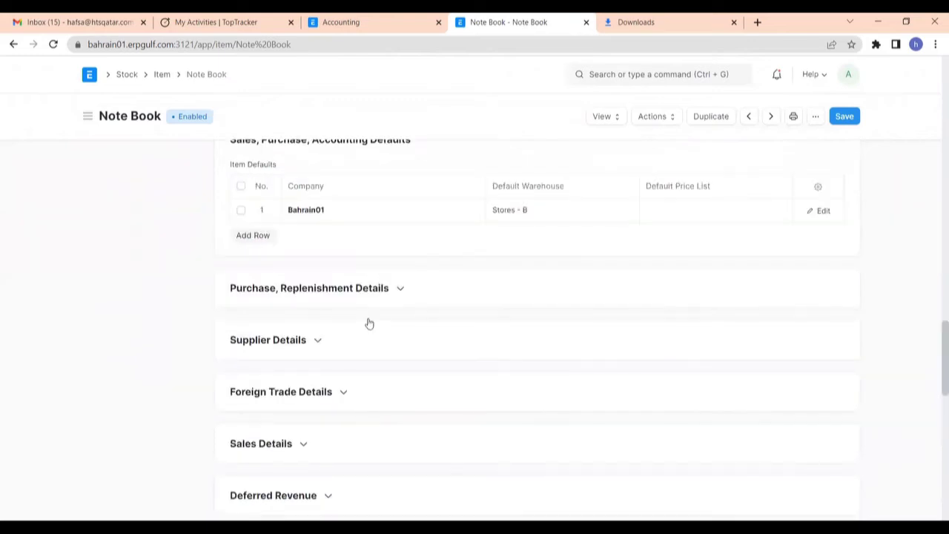
scroll(369, 324, down, 5)
scroll(280, 160, down, 2)
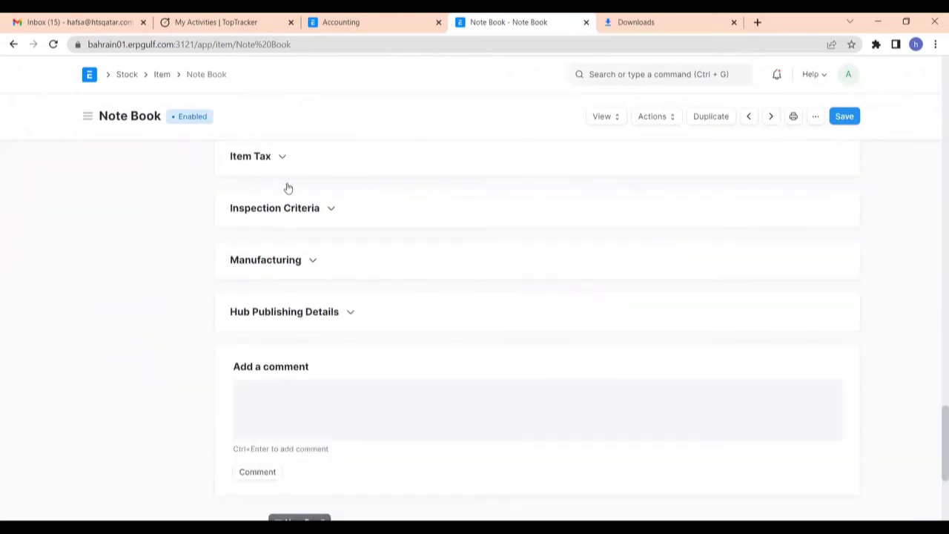
click(289, 187)
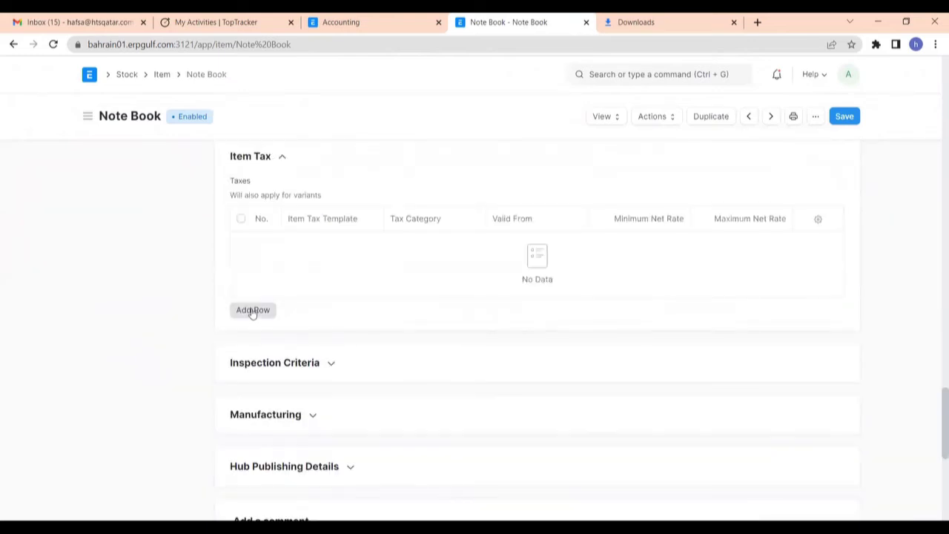
click(321, 208)
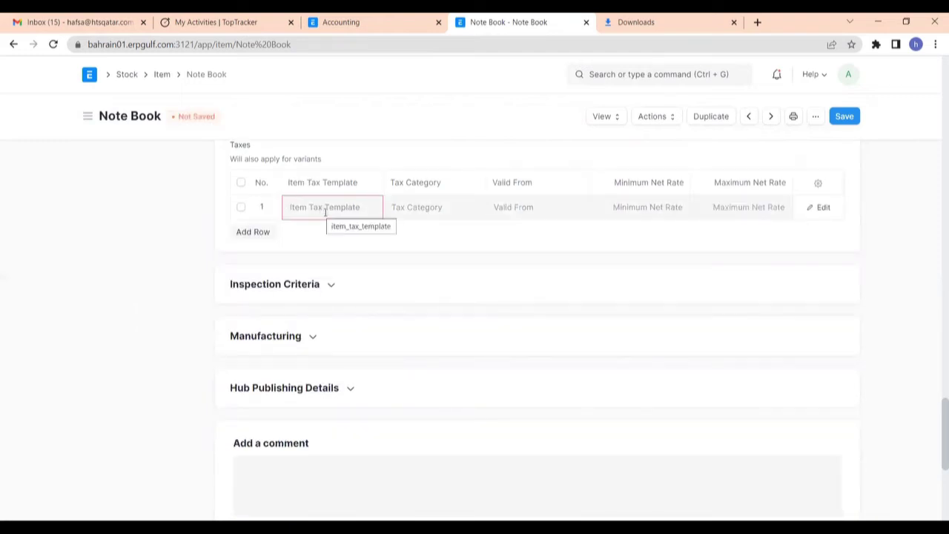
click(325, 211)
click(327, 238)
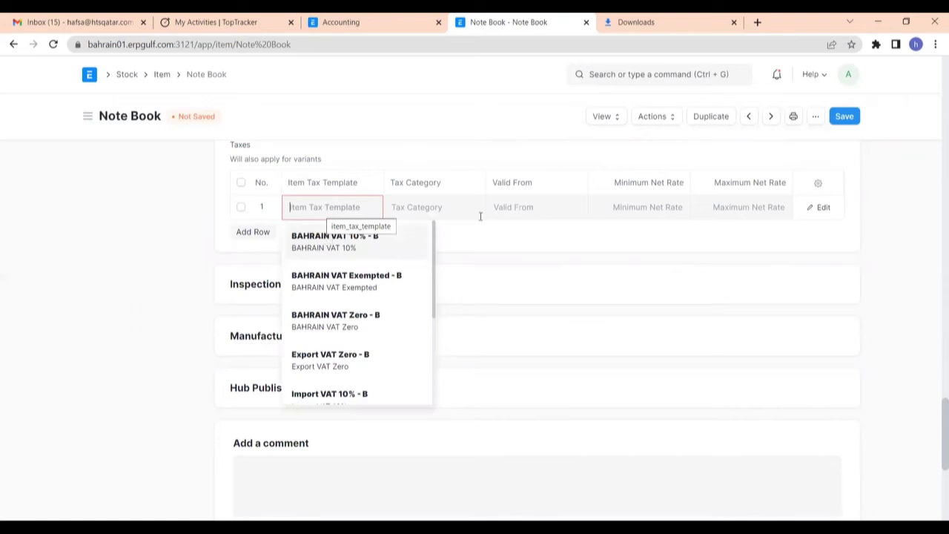
click(842, 119)
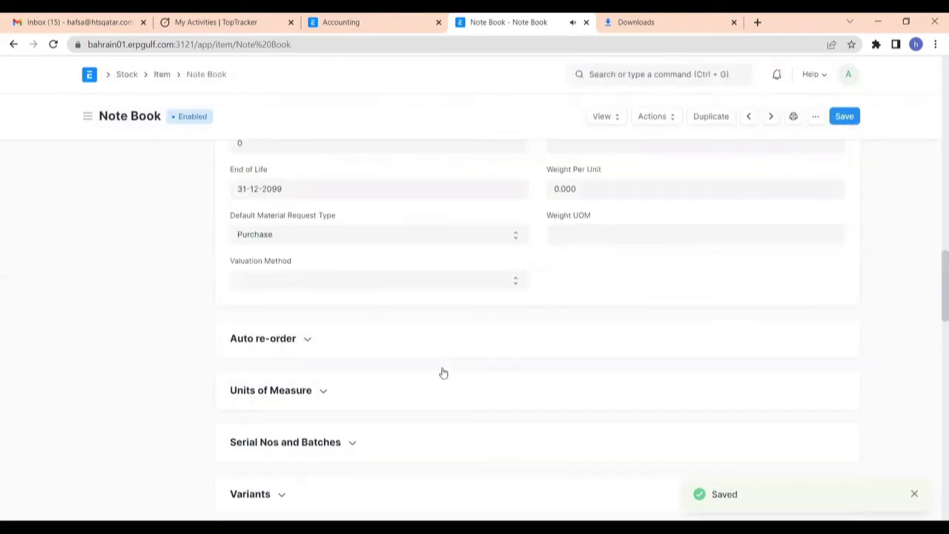
- Find the Purchase Invoice list by searching for "purchase in" and start a new purchase invoice
scroll(443, 371, up, 5)
scroll(444, 370, up, 10)
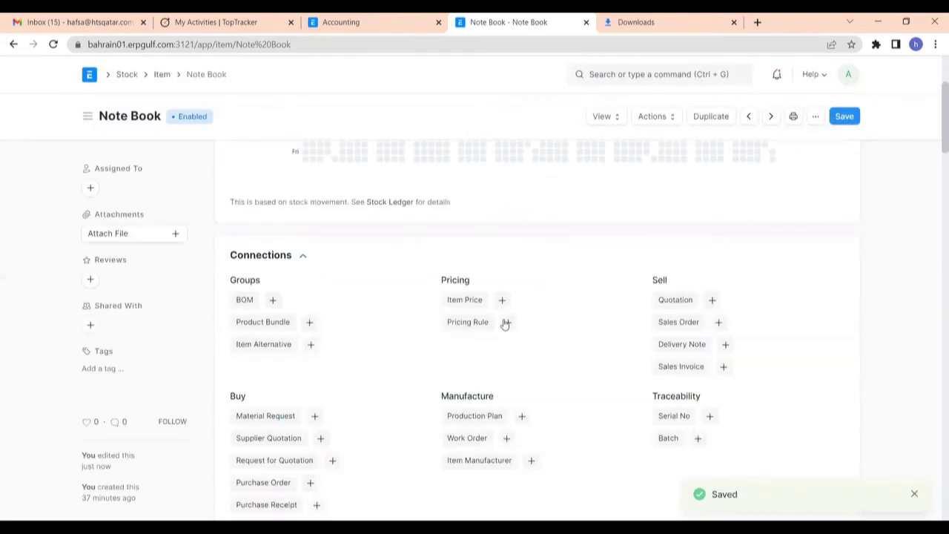
scroll(636, 67, up, 3)
click(634, 74)
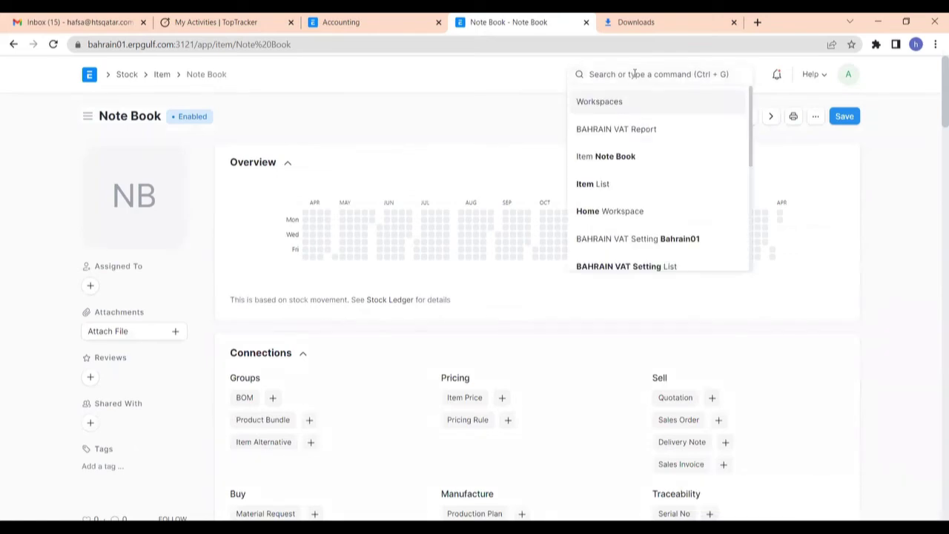
text(purcha)
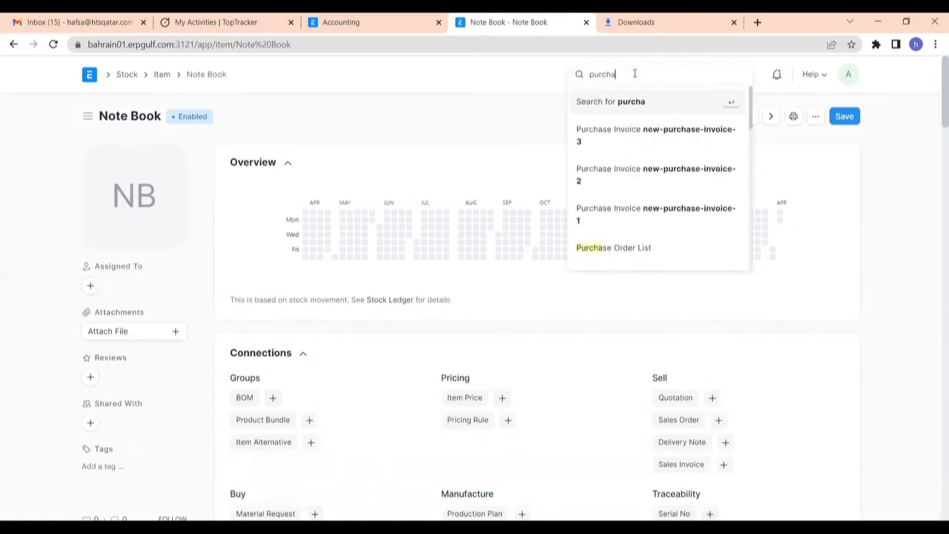
text(se in)
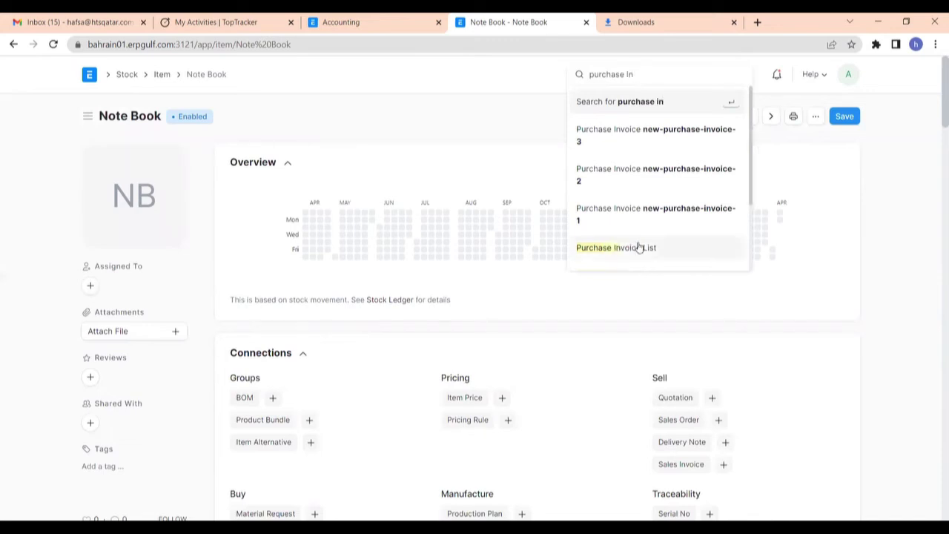
key(Return)
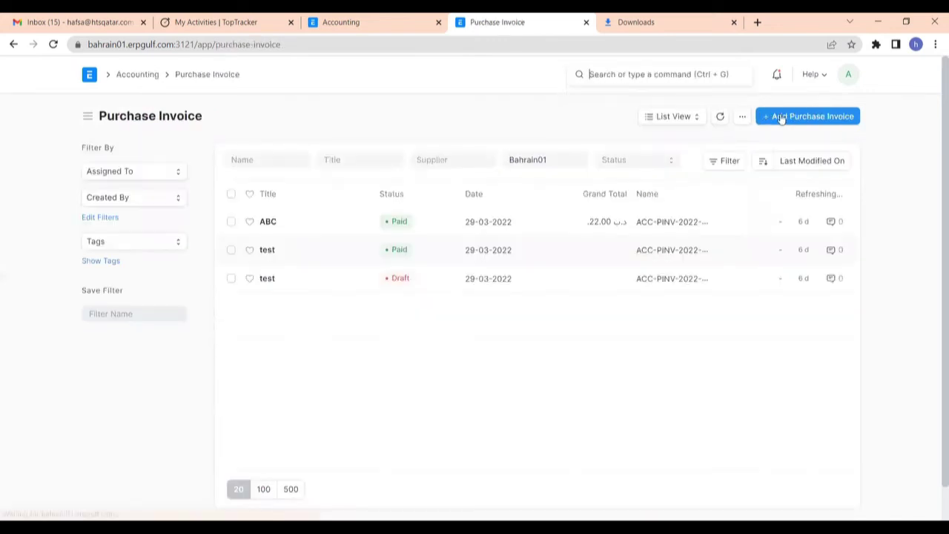
click(780, 119)
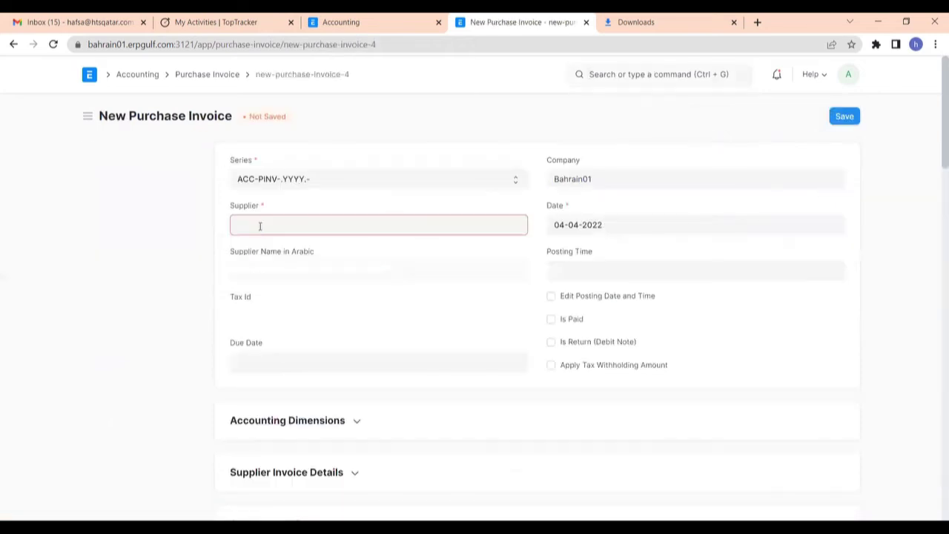
- Set the purchase invoice's supplier to ABC and choose Note Book as the item in the first row
click(258, 227)
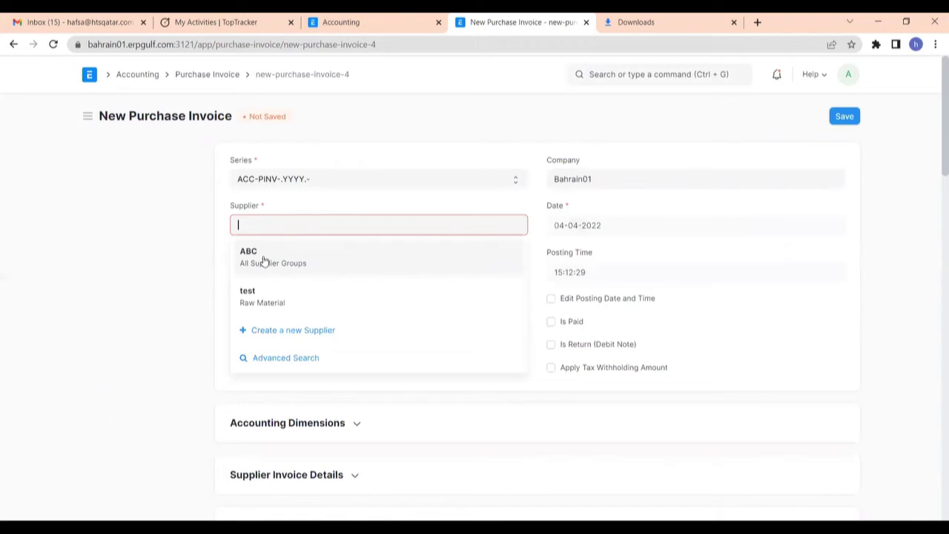
scroll(434, 272, down, 6)
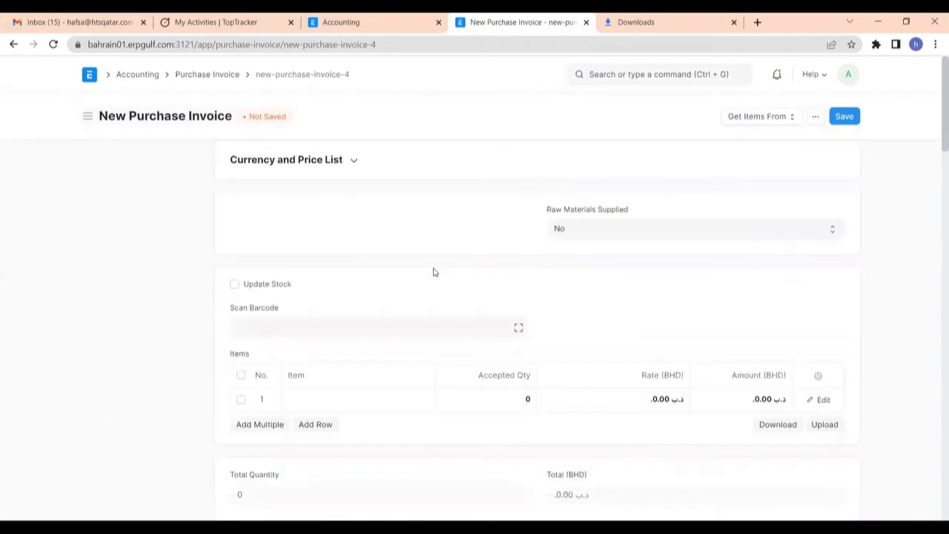
scroll(349, 272, down, 4)
scroll(347, 267, up, 2)
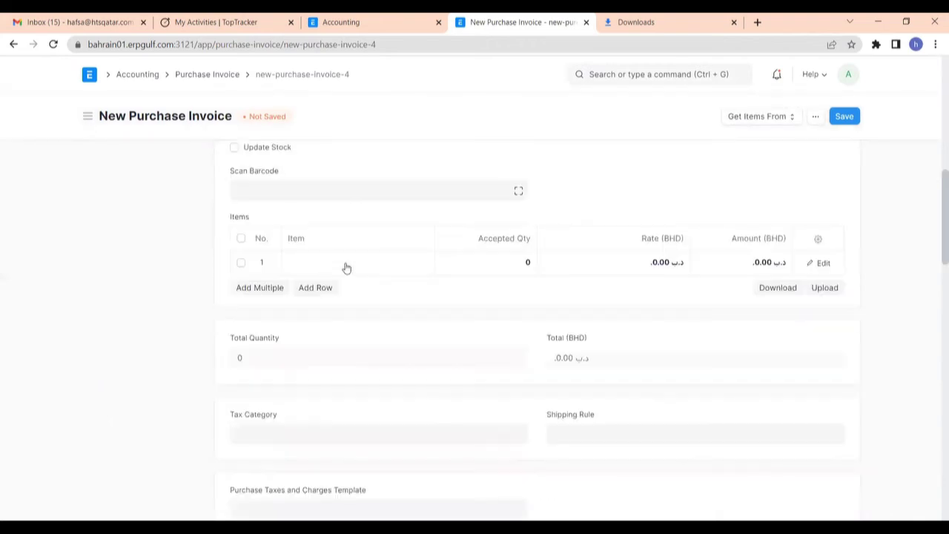
click(330, 262)
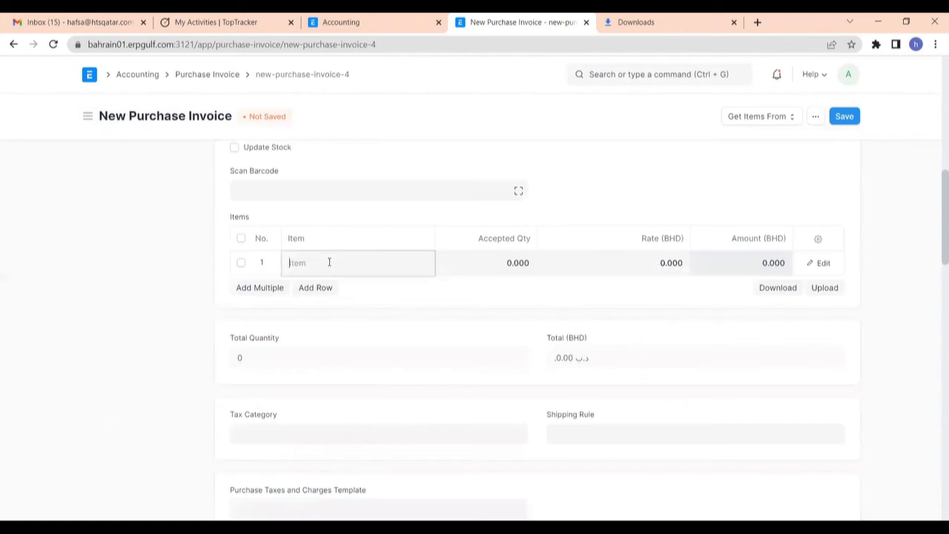
text(No)
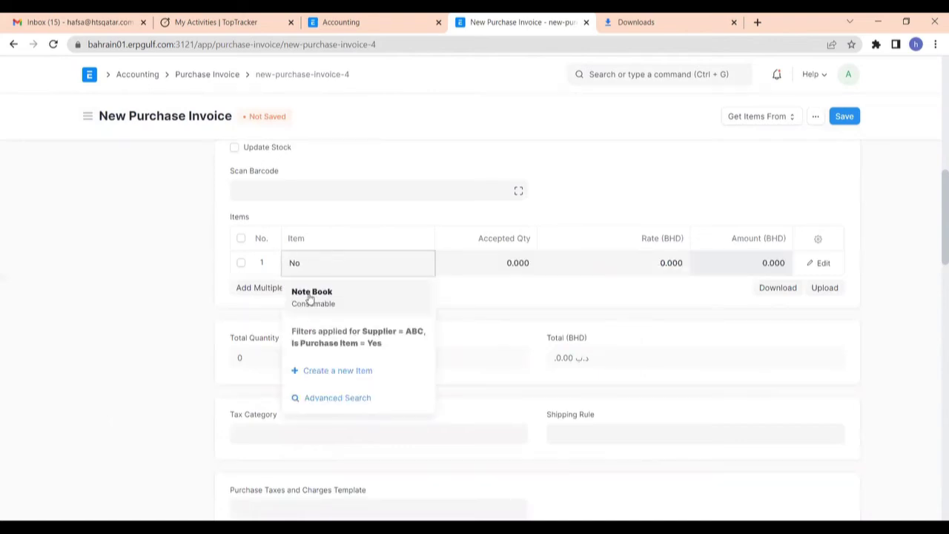
click(311, 294)
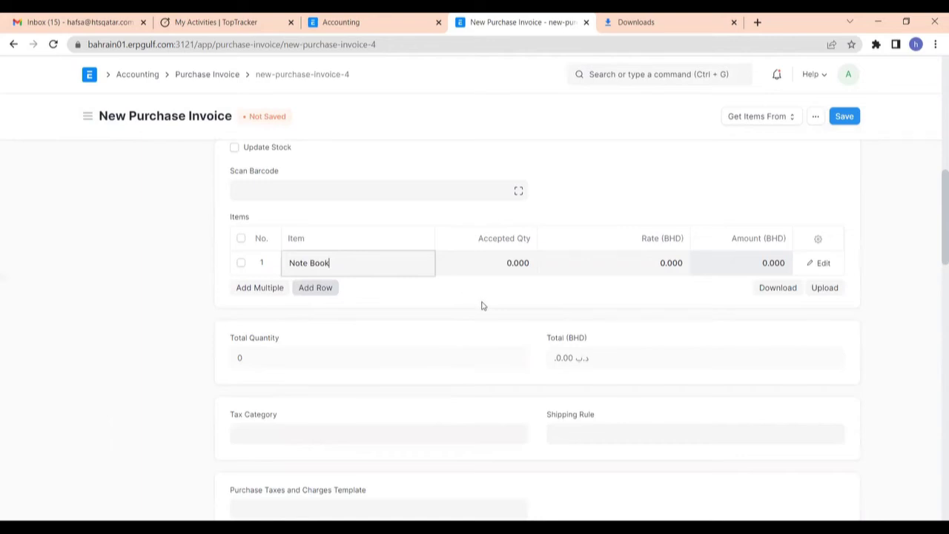
- Set the Note Book row's accepted quantity to 5 and its rate to 3 BHD
scroll(448, 289, down, 3)
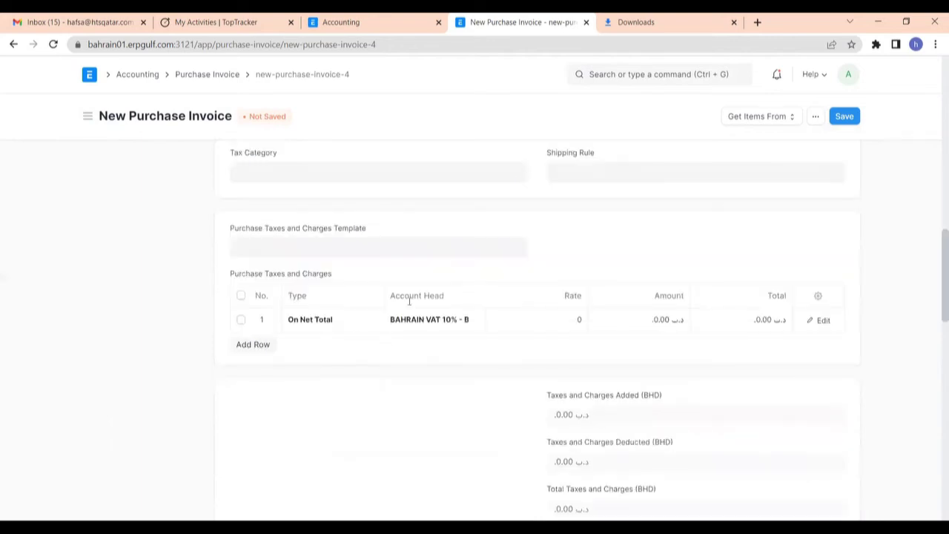
scroll(502, 312, up, 1)
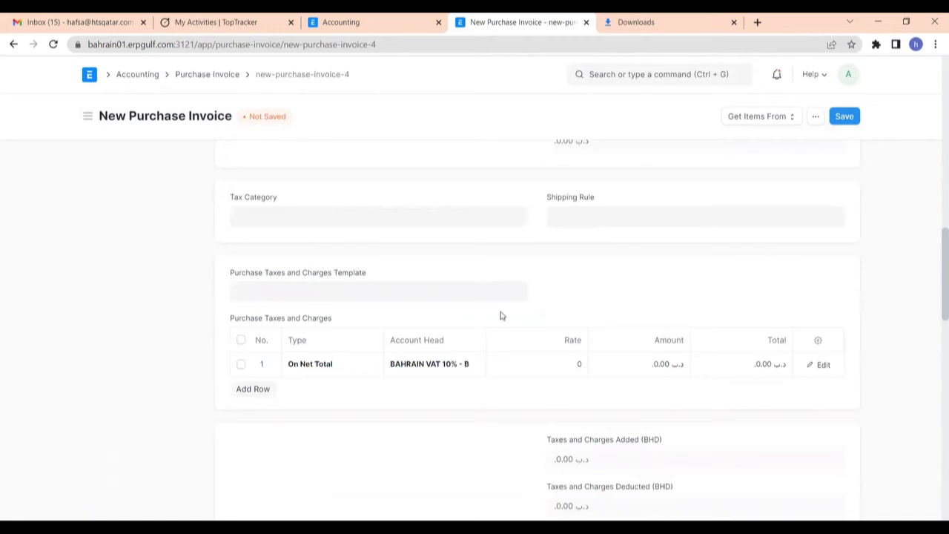
scroll(501, 316, up, 3)
click(520, 261)
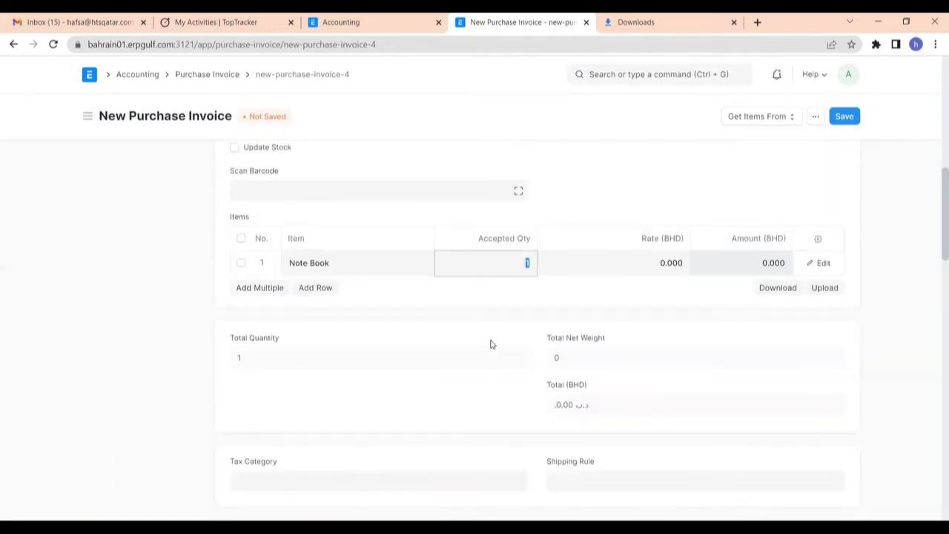
text(5)
click(671, 261)
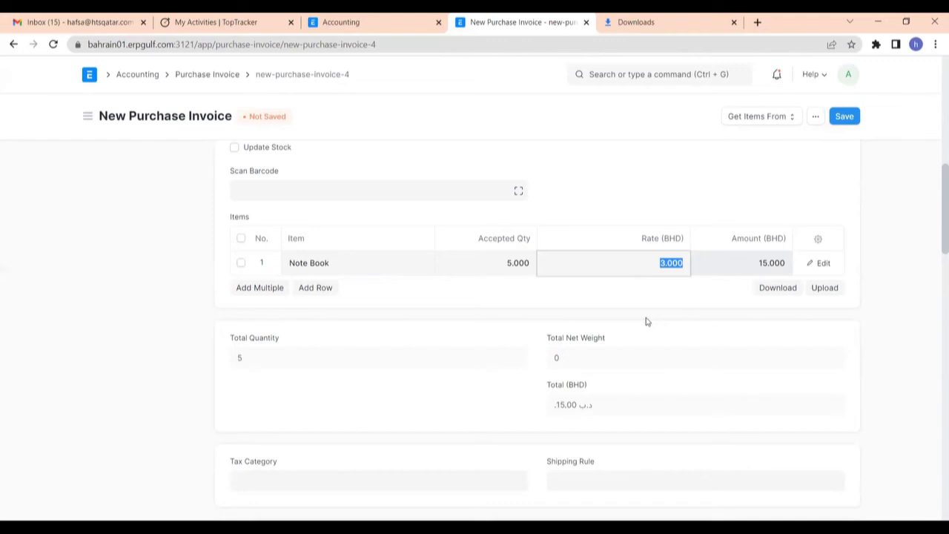
- Check the invoice's Purchase Taxes and Charges, then save and permanently submit the invoice
scroll(646, 321, down, 2)
scroll(646, 321, down, 2)
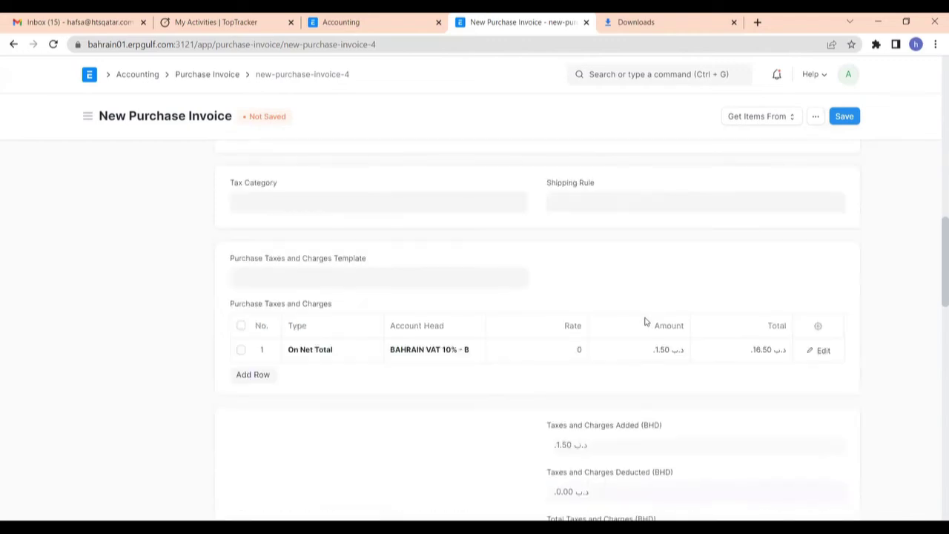
scroll(646, 322, down, 1)
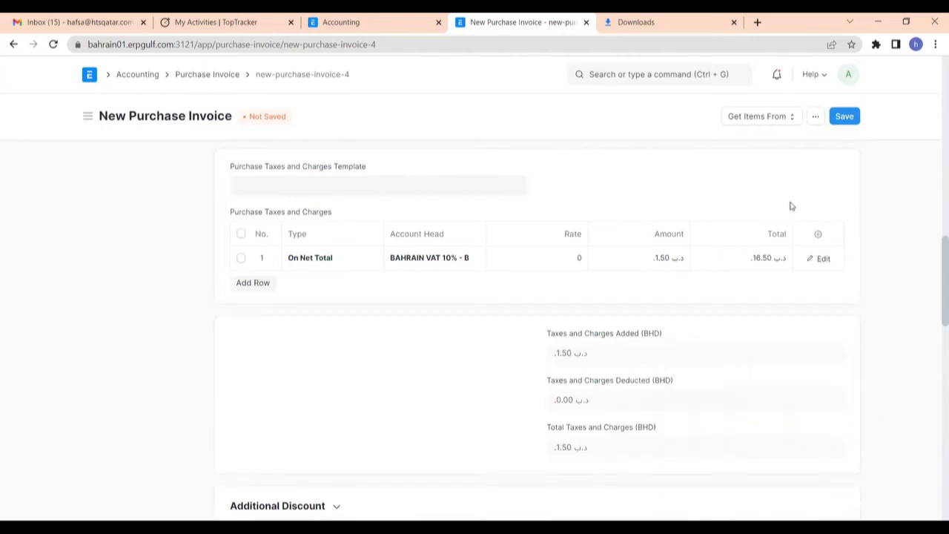
scroll(843, 149, down, 1)
scroll(844, 126, up, 1)
click(844, 117)
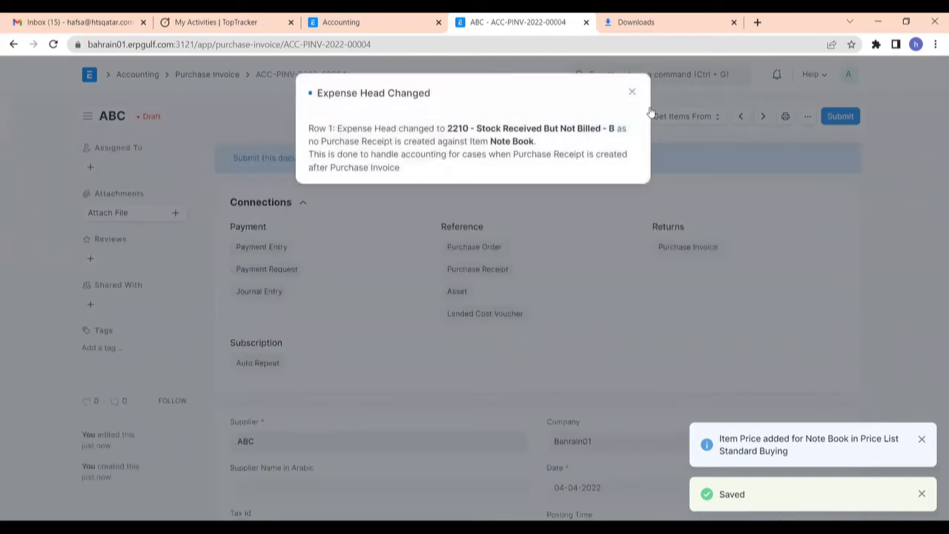
click(837, 117)
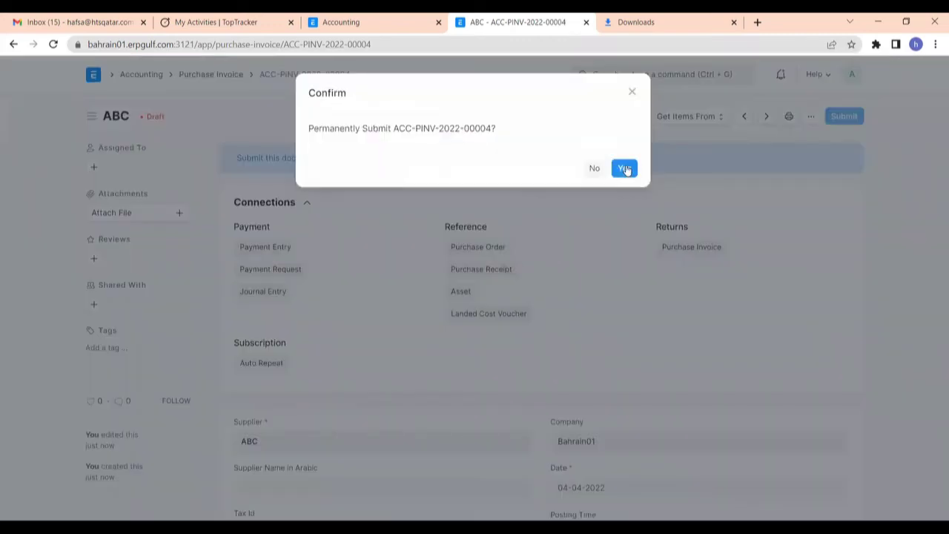
click(624, 169)
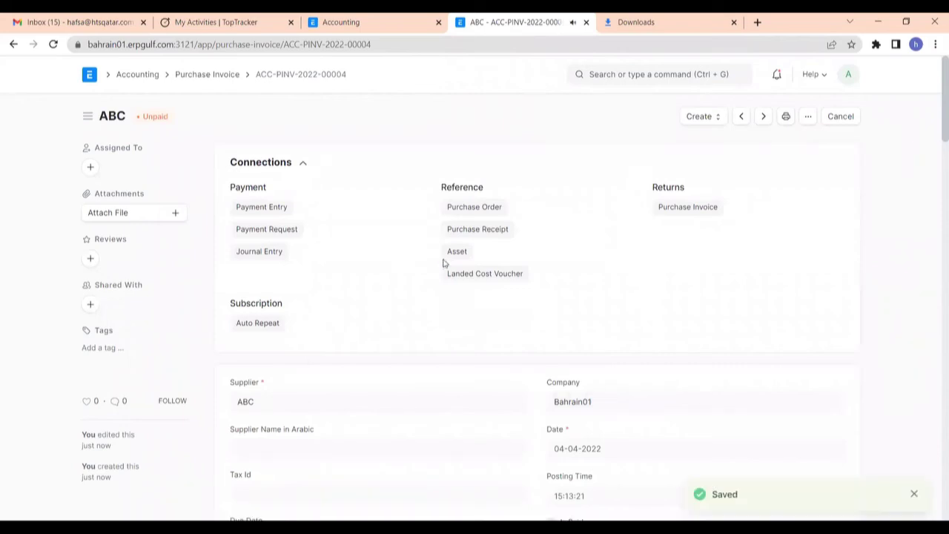
- Create a payment entry from the submitted purchase invoice's connections
scroll(363, 309, down, 3)
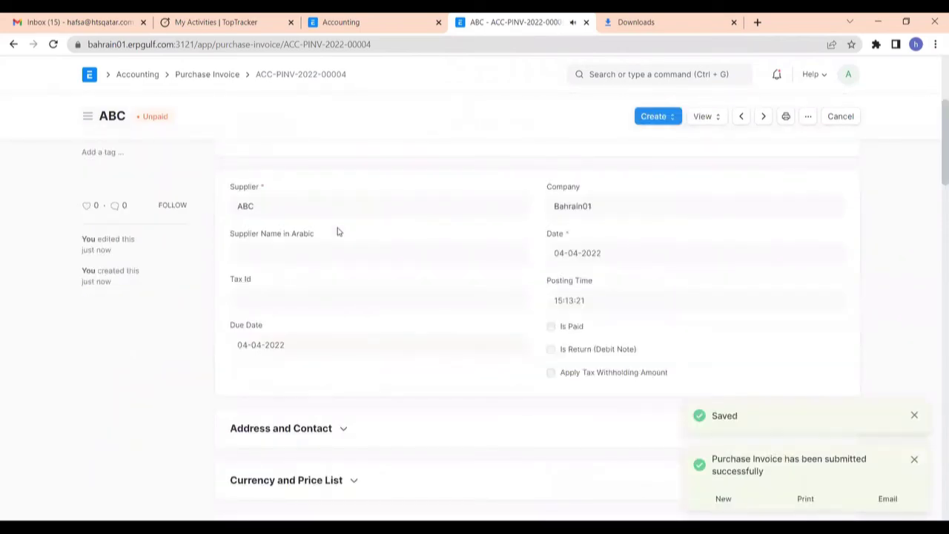
scroll(326, 227, up, 2)
scroll(305, 212, up, 1)
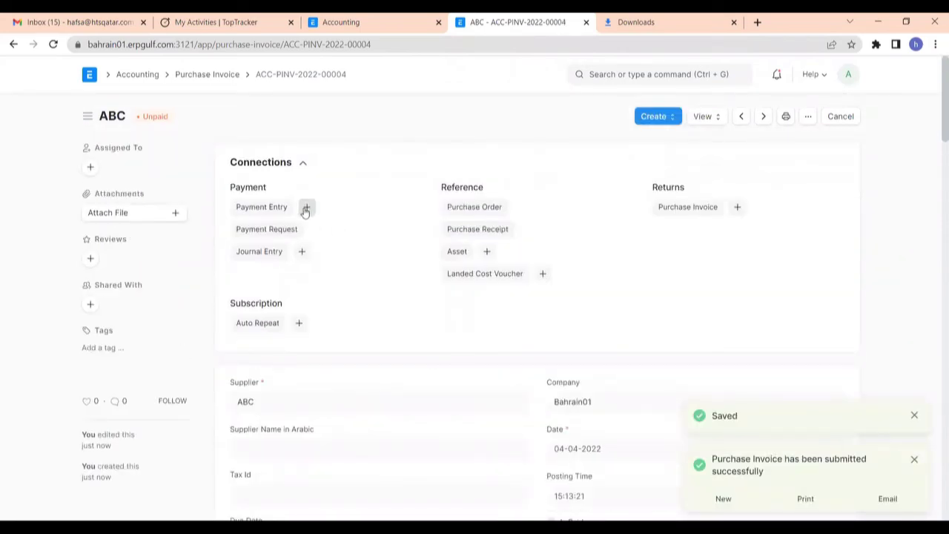
click(305, 208)
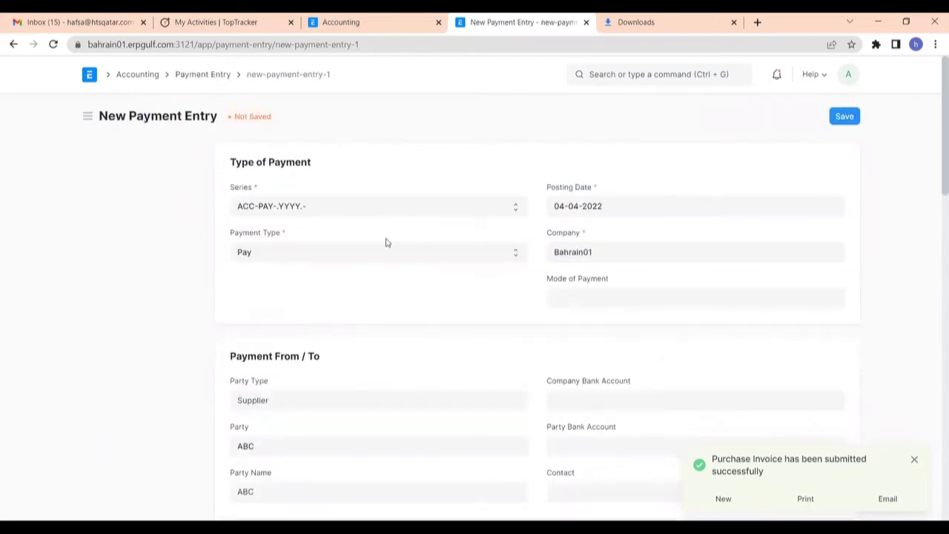
- Set the payment entry's Cheque/Reference No to 123344 and its Cheque/Reference Date to 4 April 2022
scroll(415, 353, down, 15)
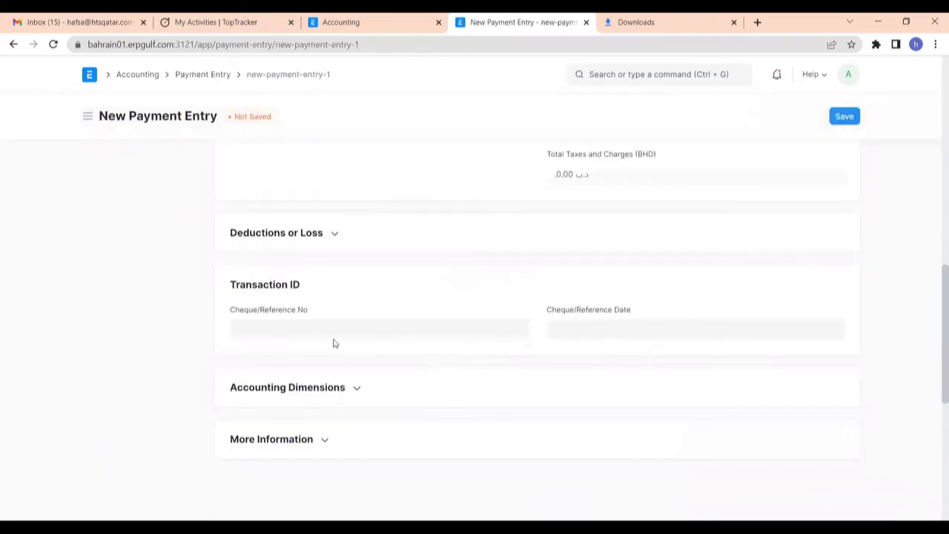
click(352, 310)
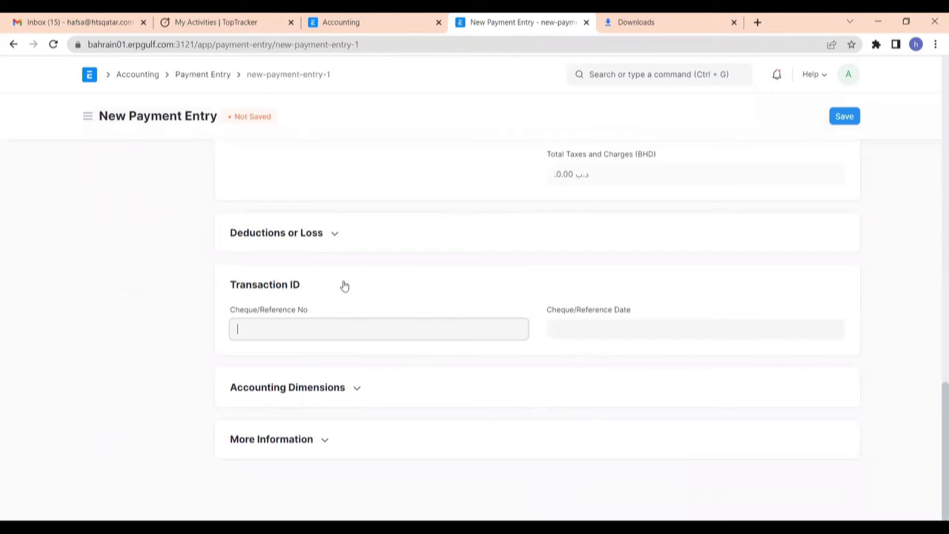
text(123344)
click(606, 325)
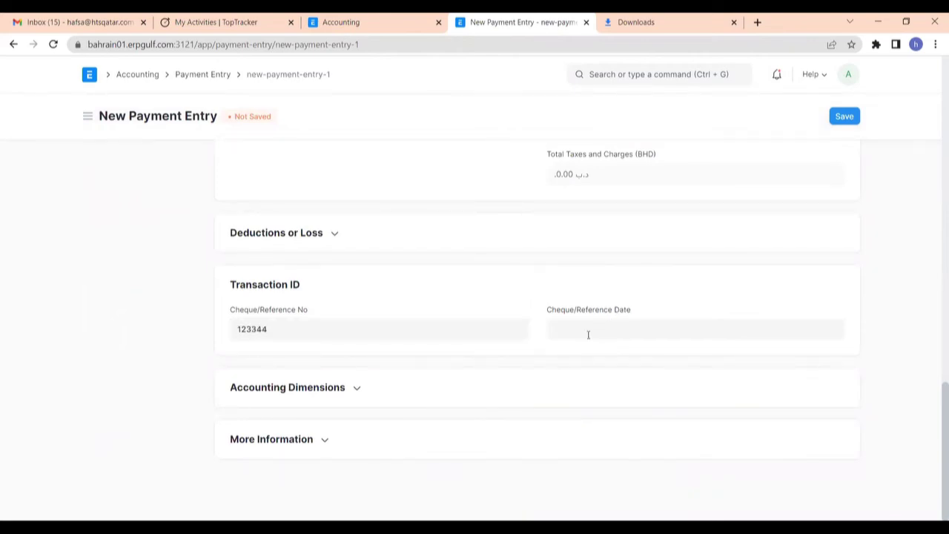
click(588, 334)
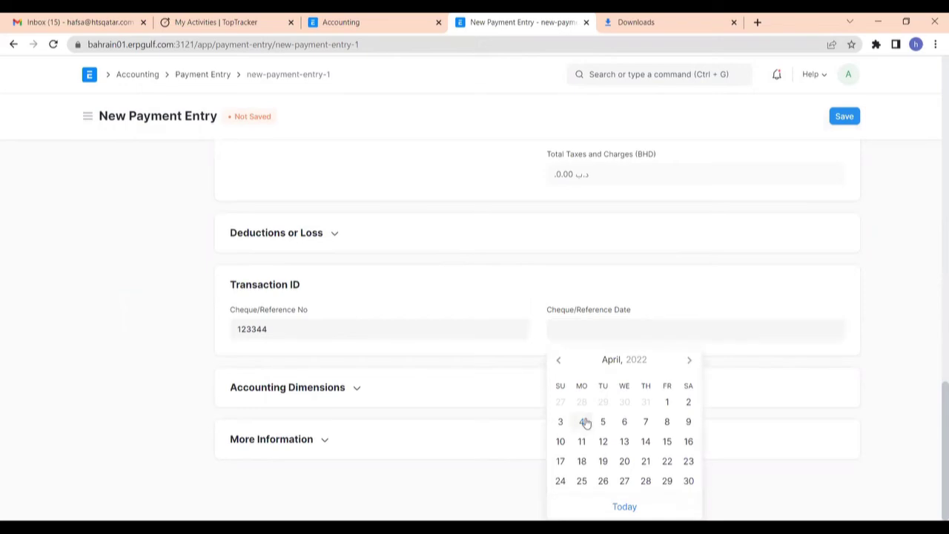
click(585, 423)
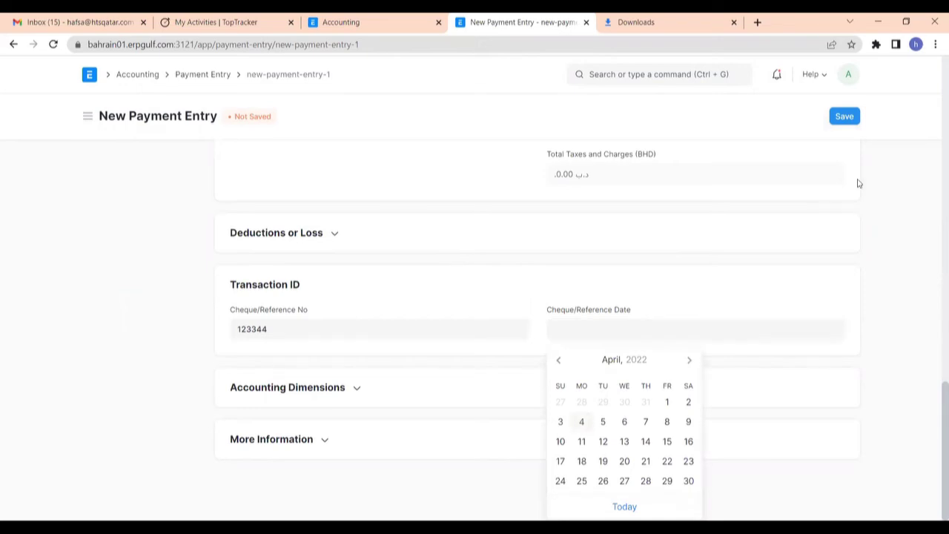
- Save and permanently submit the payment entry, and return to the purchase invoice
click(842, 122)
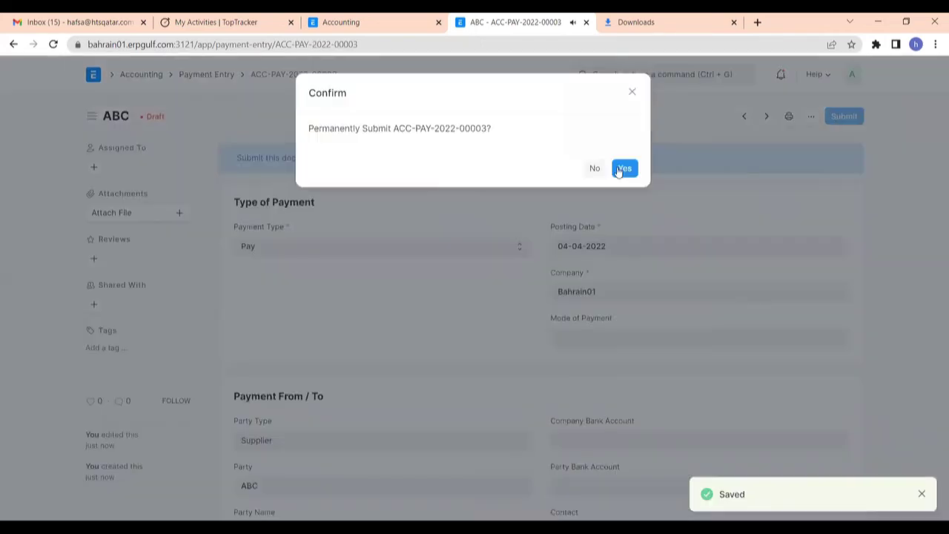
click(601, 169)
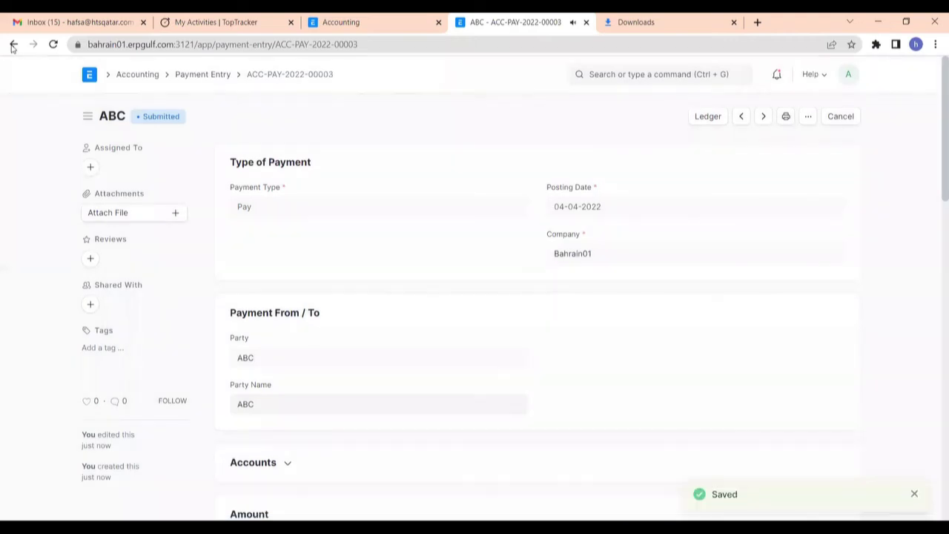
click(13, 44)
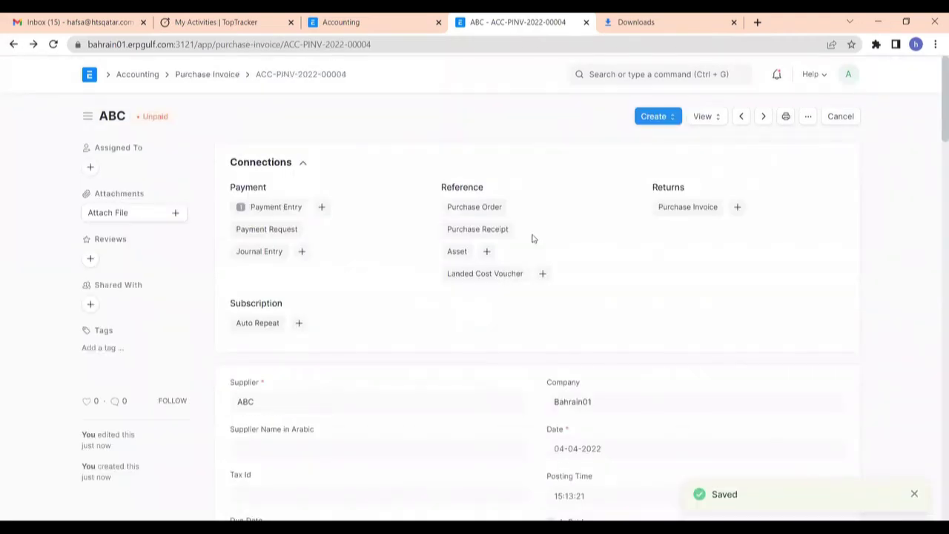
- Create a purchase receipt from the submitted purchase invoice and check its contents
click(706, 121)
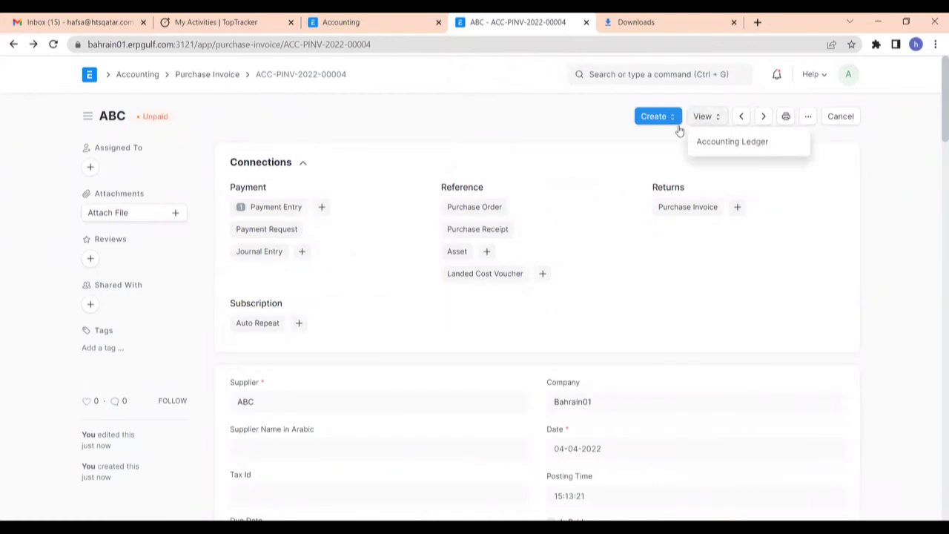
click(676, 117)
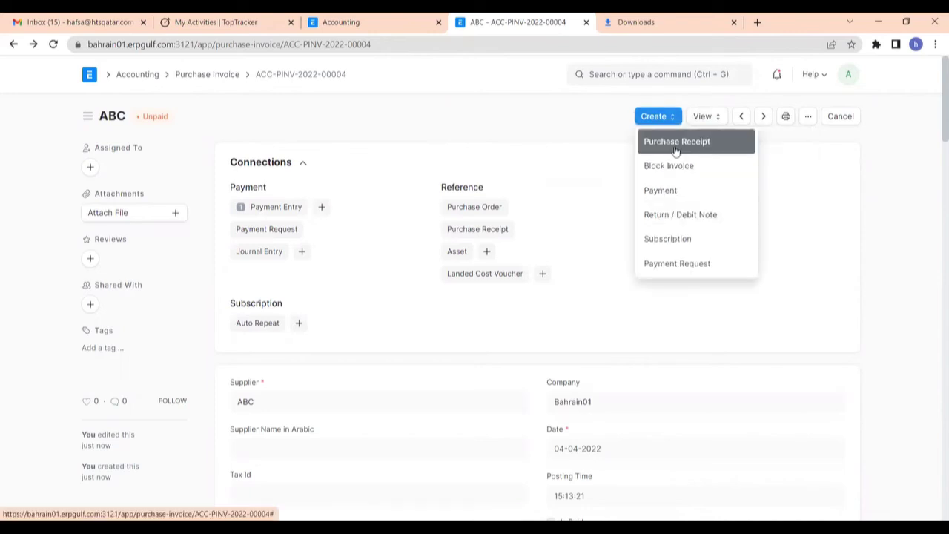
click(675, 151)
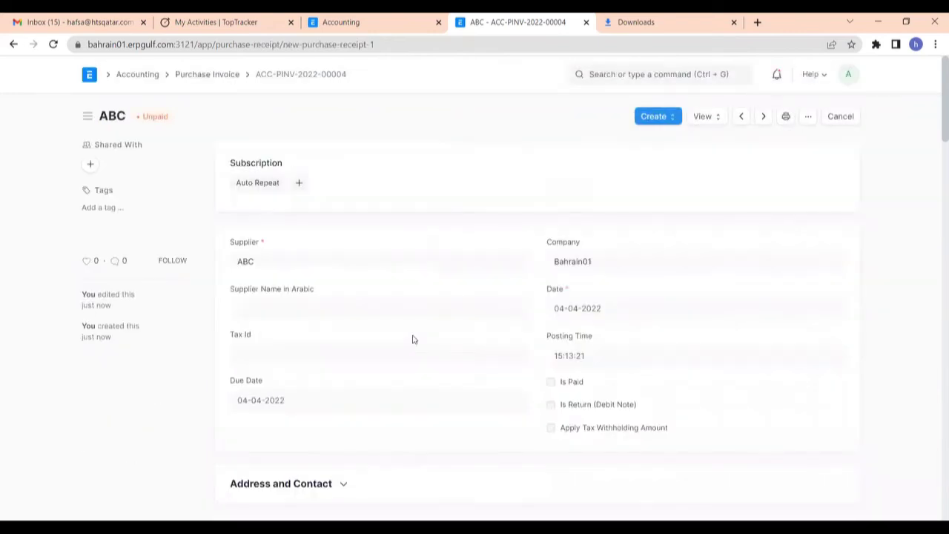
scroll(754, 188, down, 5)
scroll(754, 189, down, 5)
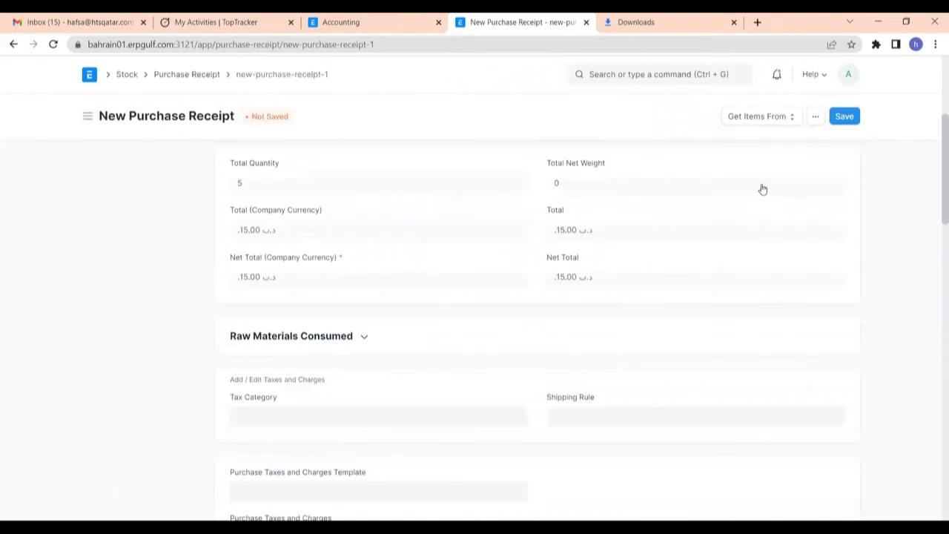
- Save and permanently submit the purchase receipt, dismissing any message shown
click(844, 119)
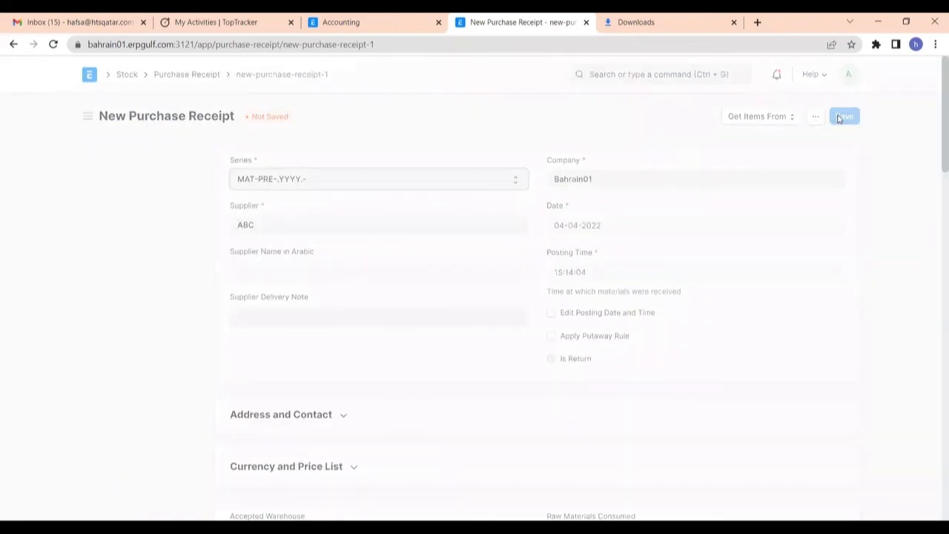
click(838, 118)
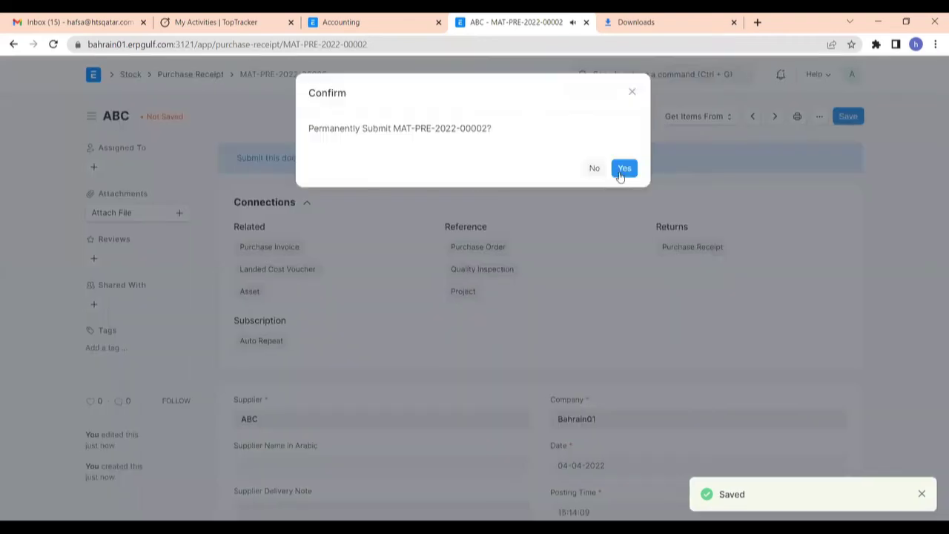
click(624, 169)
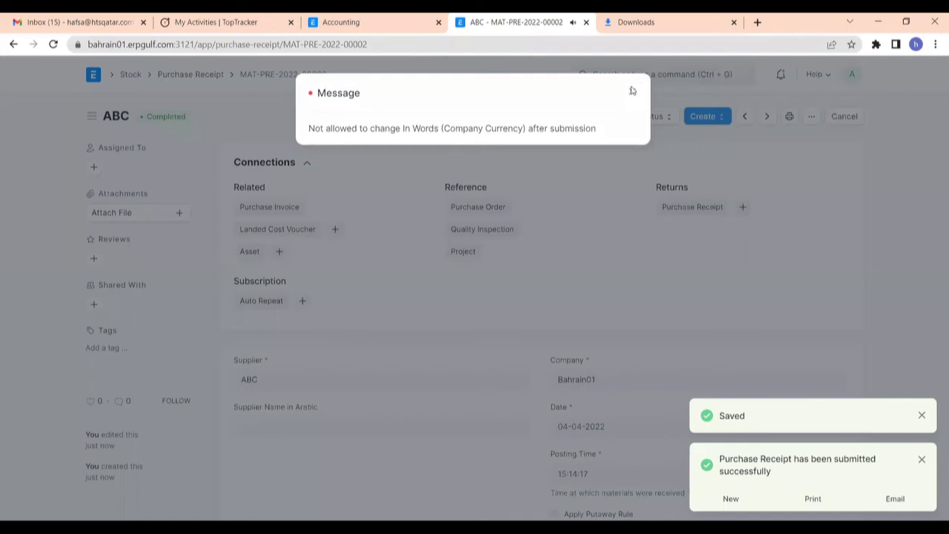
click(633, 91)
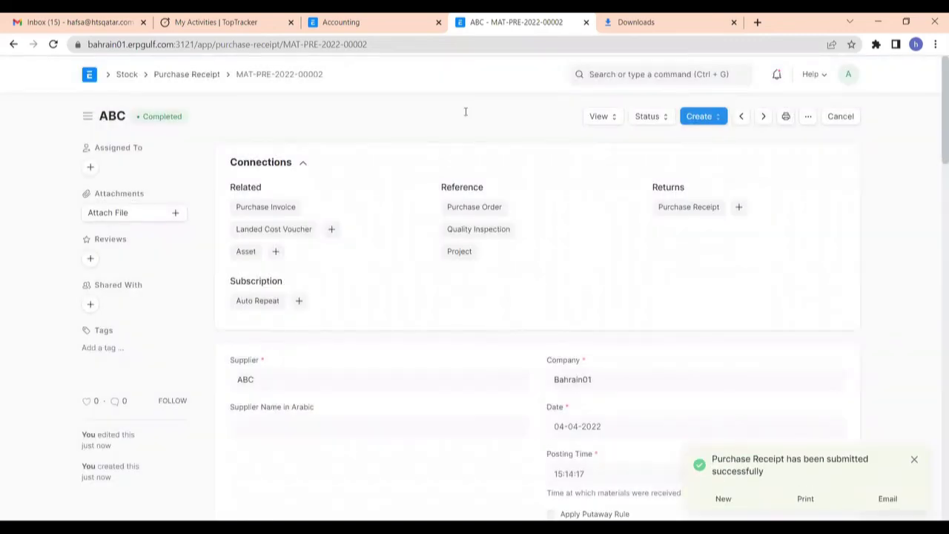
- Open the BAHRAIN VAT Report from the Accounting workspace's Simplified BAHRAIN VAT section
key(ctrl+g)
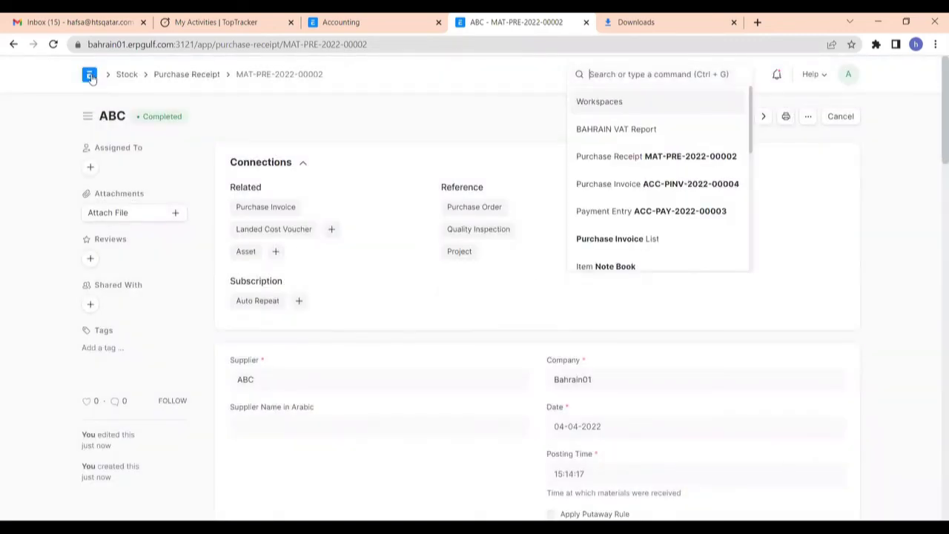
click(90, 77)
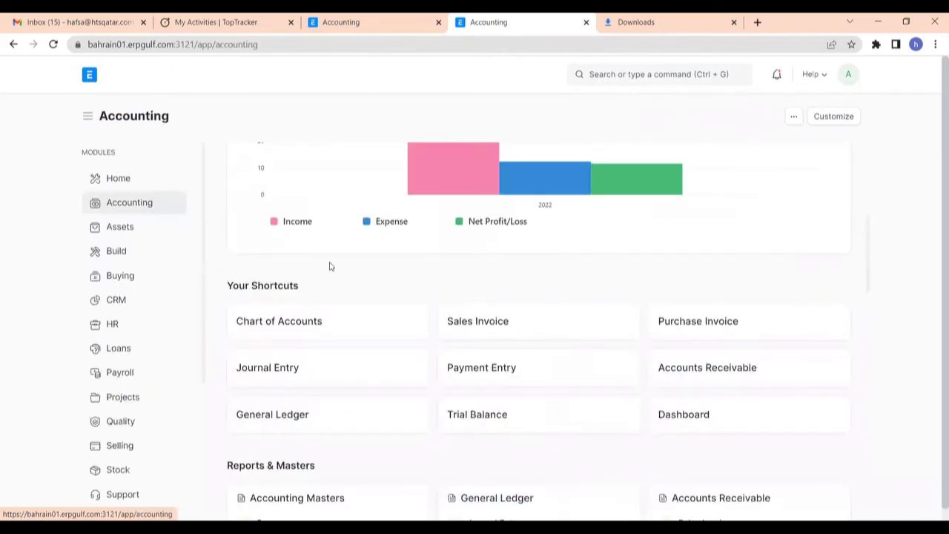
scroll(338, 278, down, 2)
scroll(375, 383, down, 5)
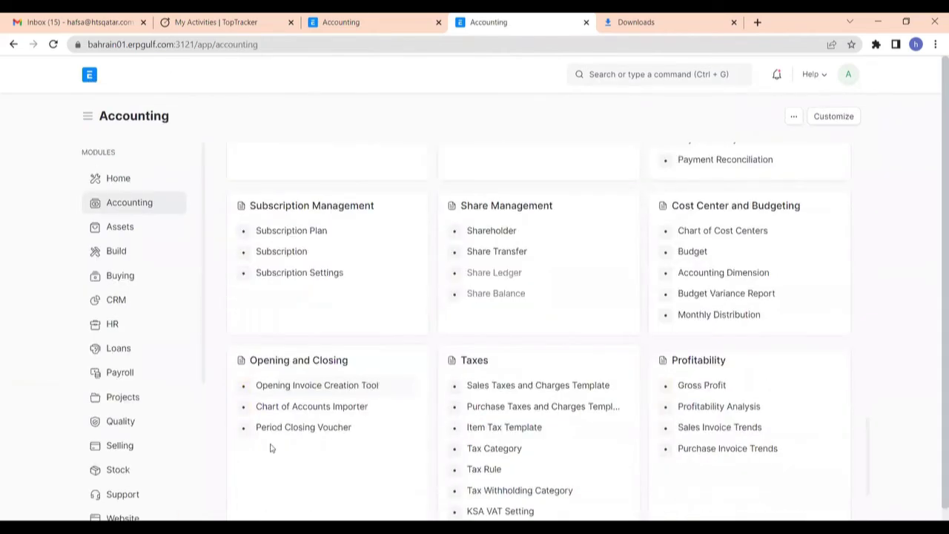
scroll(282, 463, down, 2)
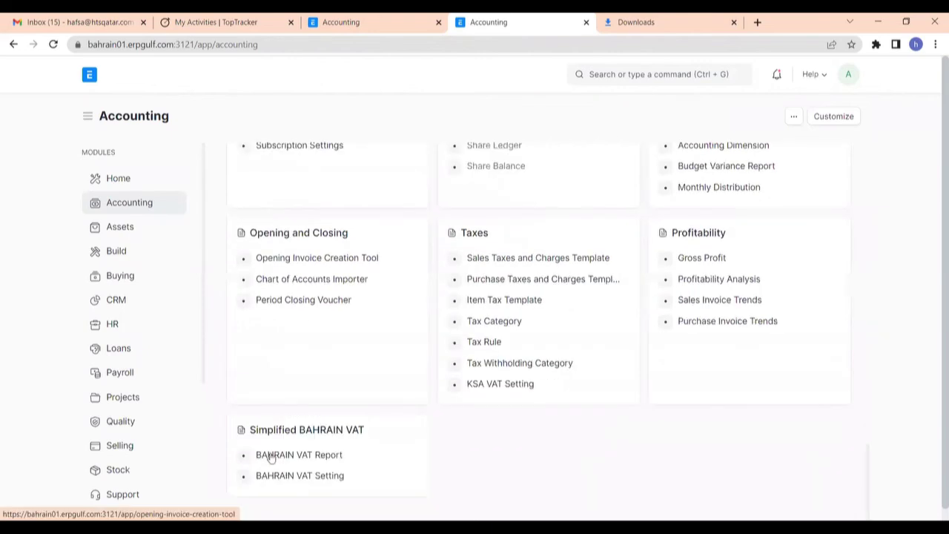
click(271, 456)
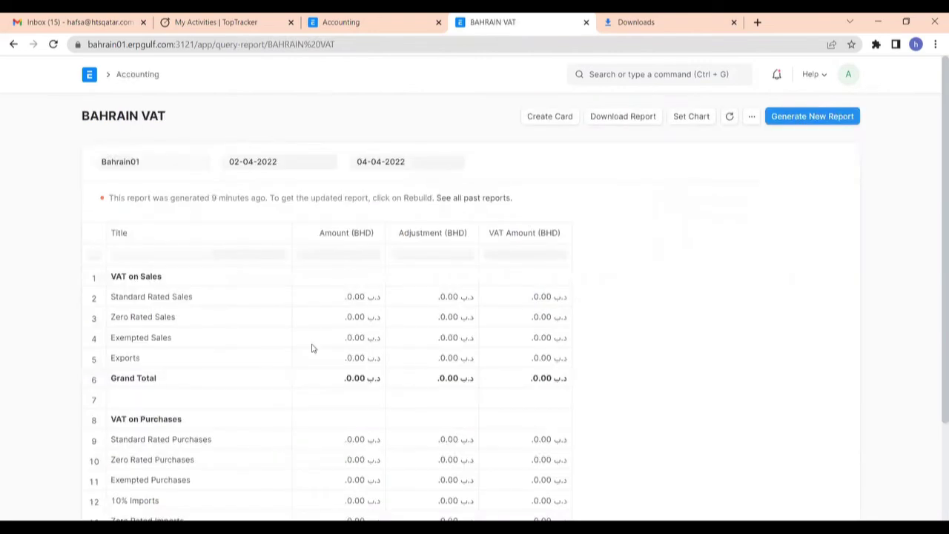
- Set the report's start date to 04-04-2022, generate a new report and review the VAT on Purchases rows
click(288, 159)
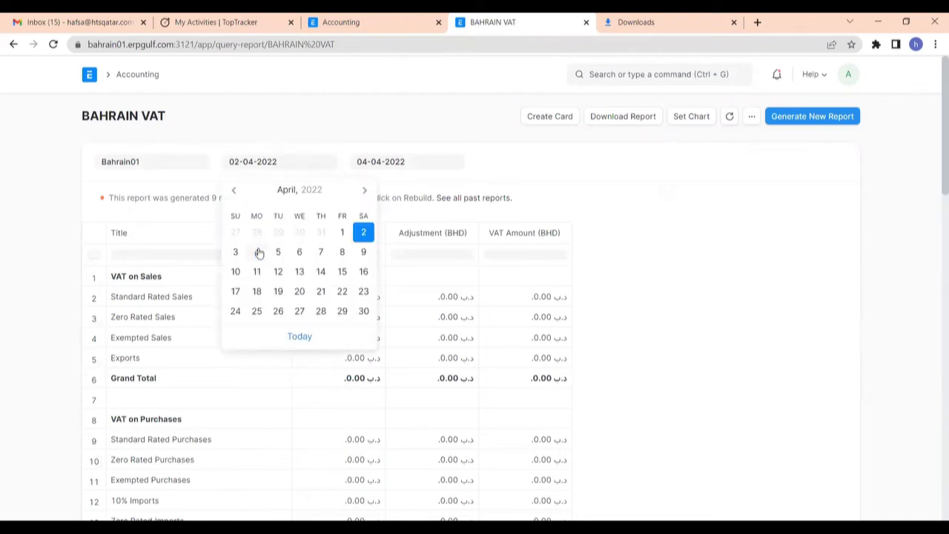
click(259, 253)
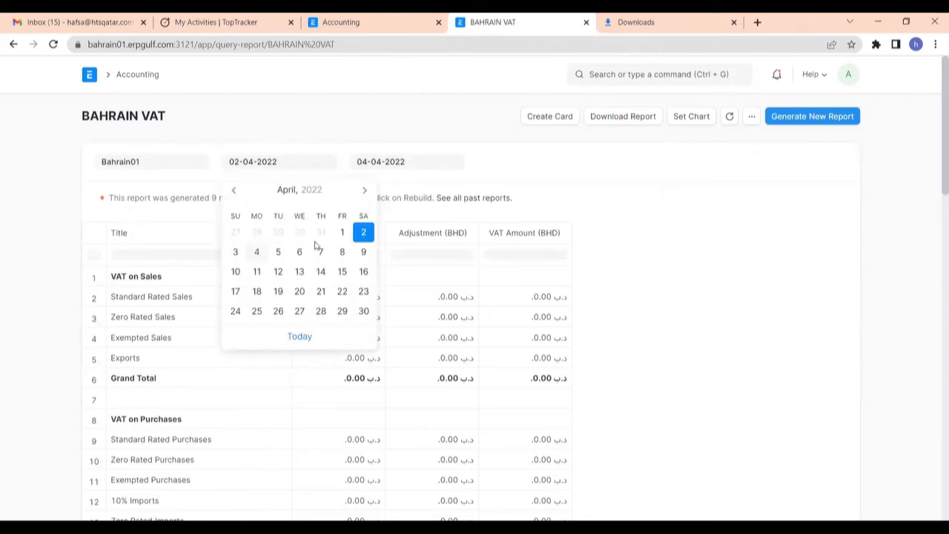
click(801, 121)
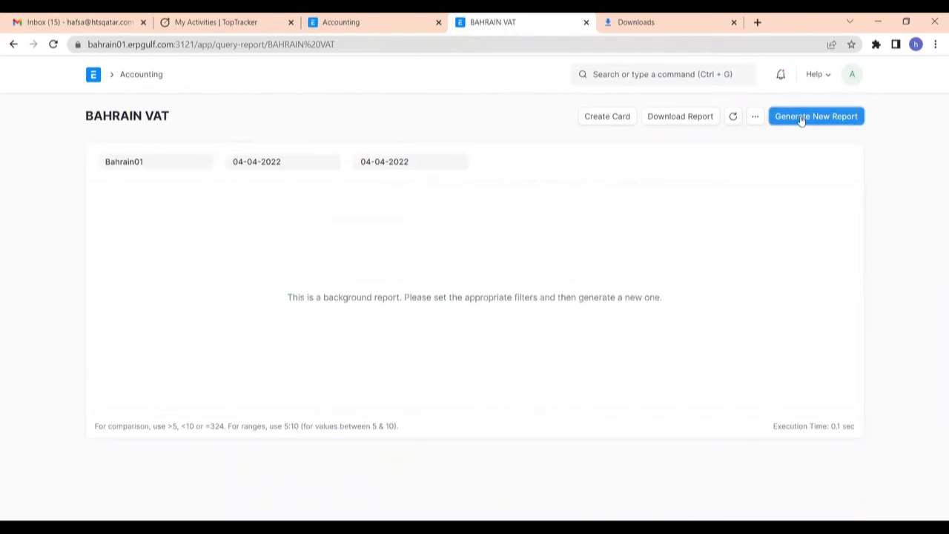
scroll(648, 300, down, 2)
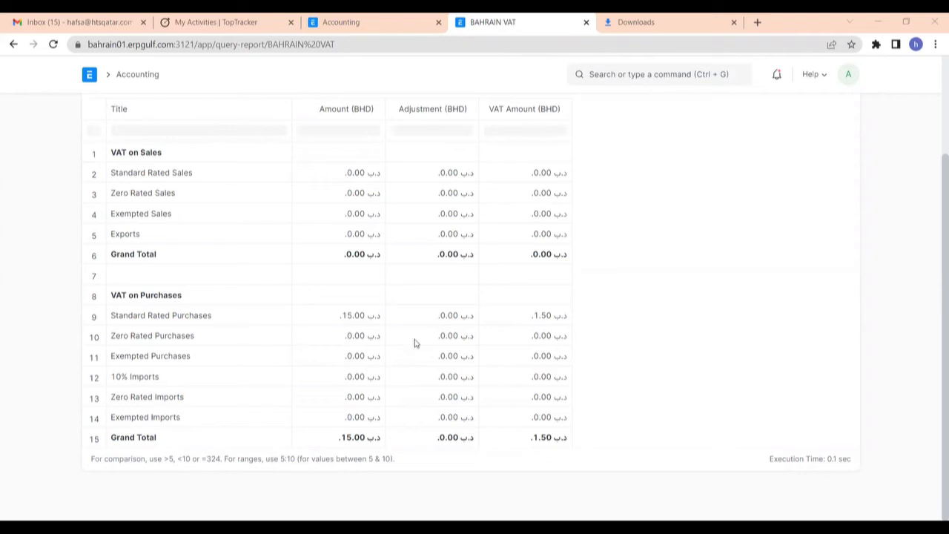
scroll(562, 323, up, 3)
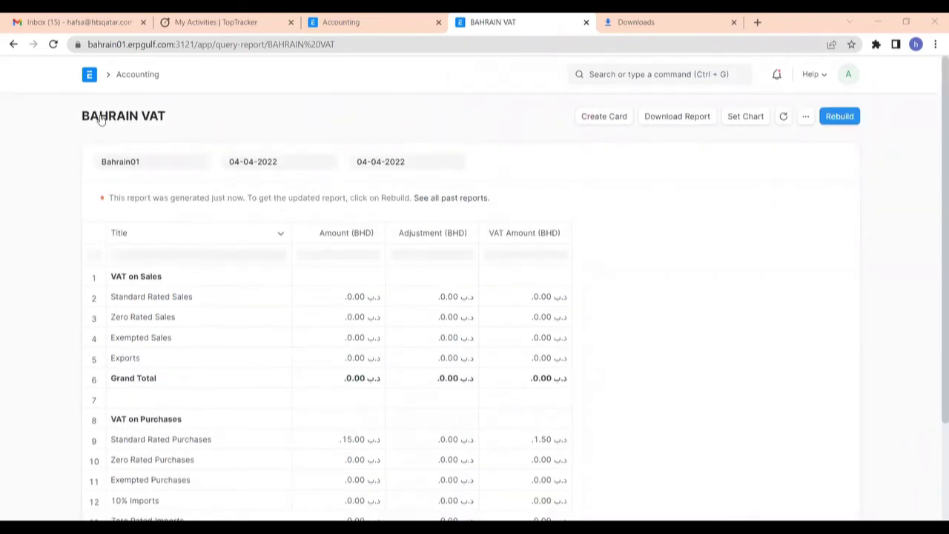
- Return to the home workspace, search for "item" and open the Item List
click(89, 77)
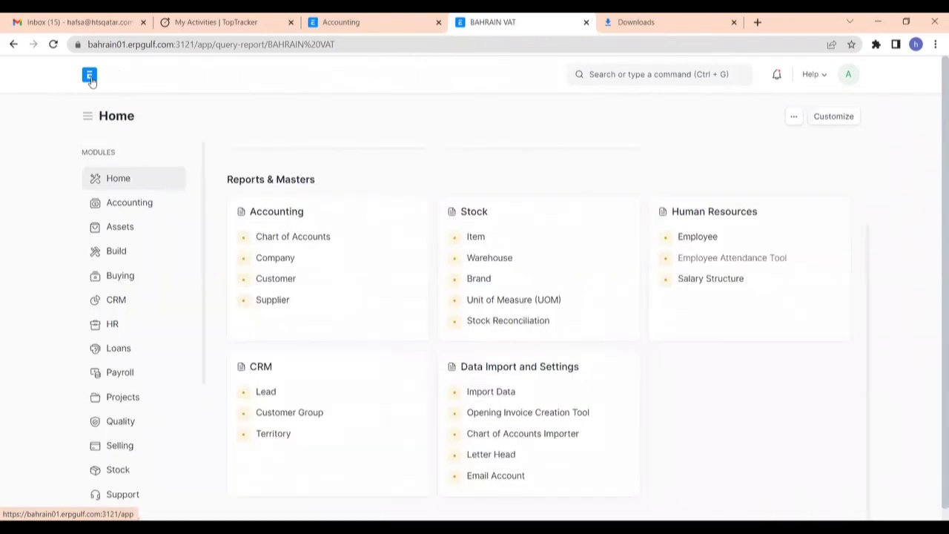
click(606, 74)
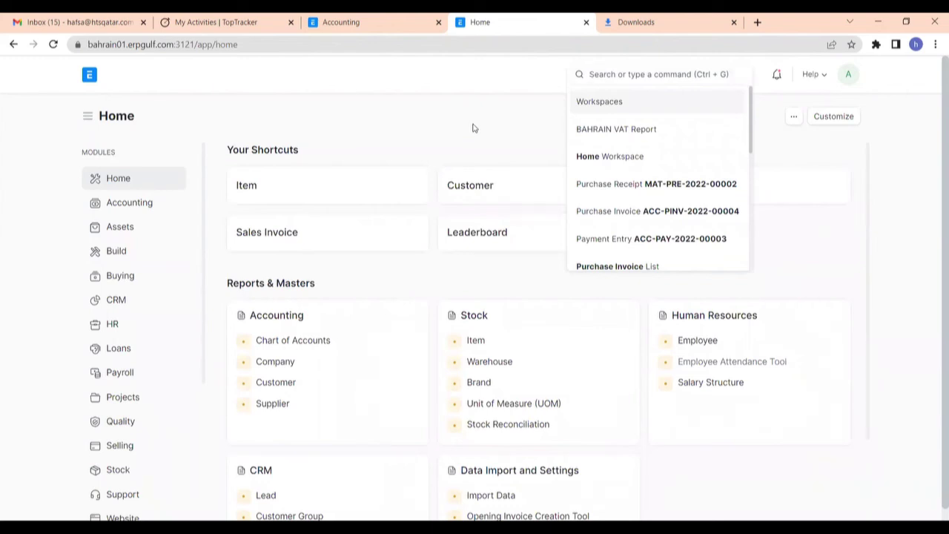
text(ite)
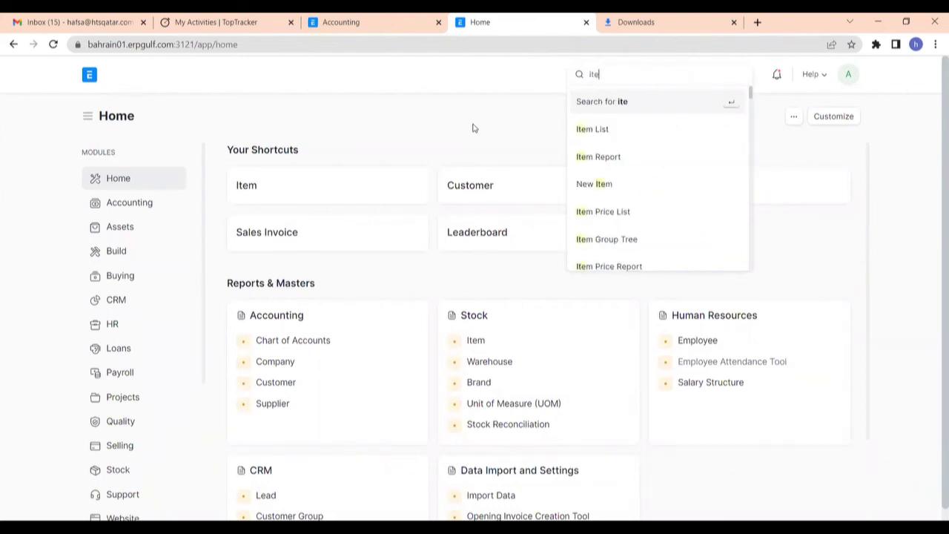
text(m)
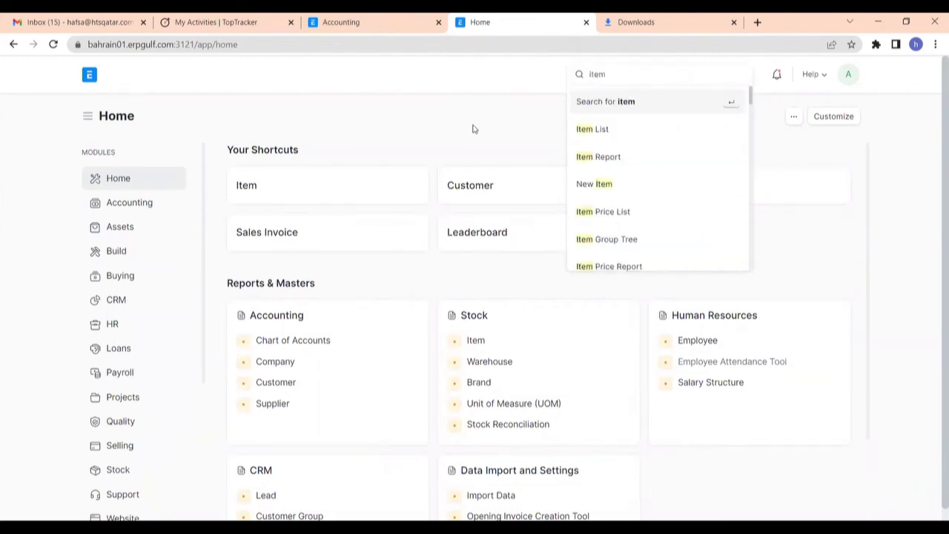
click(593, 130)
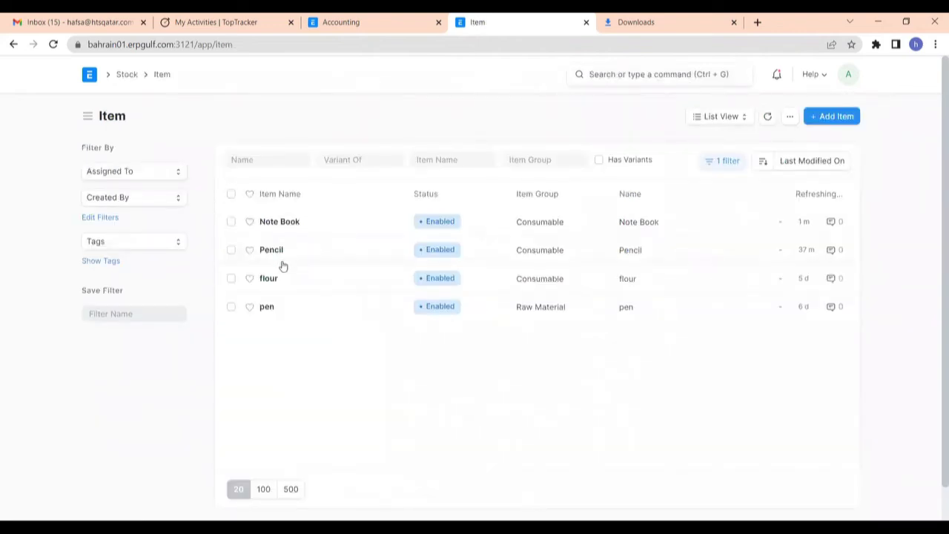
- Open the pen item and expand its Item Tax section
click(291, 311)
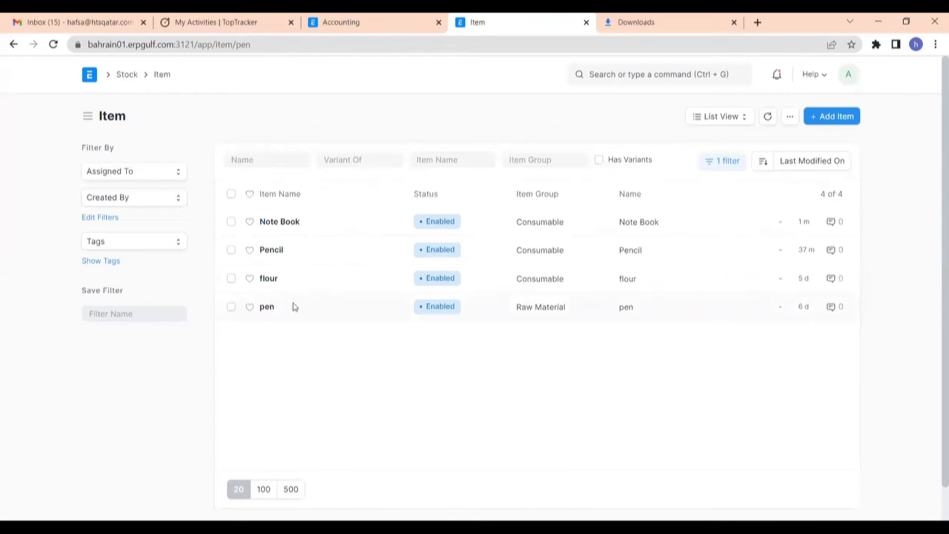
scroll(328, 296, down, 3)
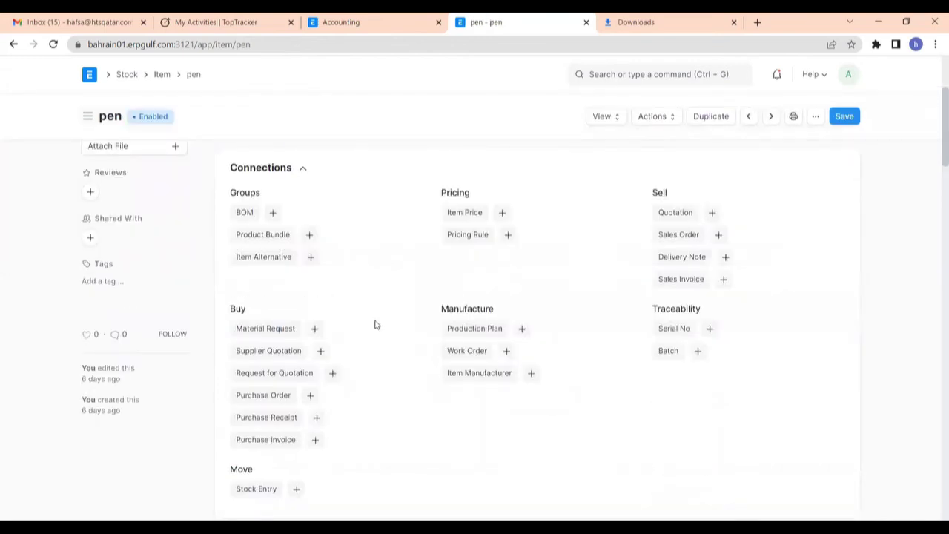
scroll(375, 318, down, 10)
scroll(426, 399, down, 15)
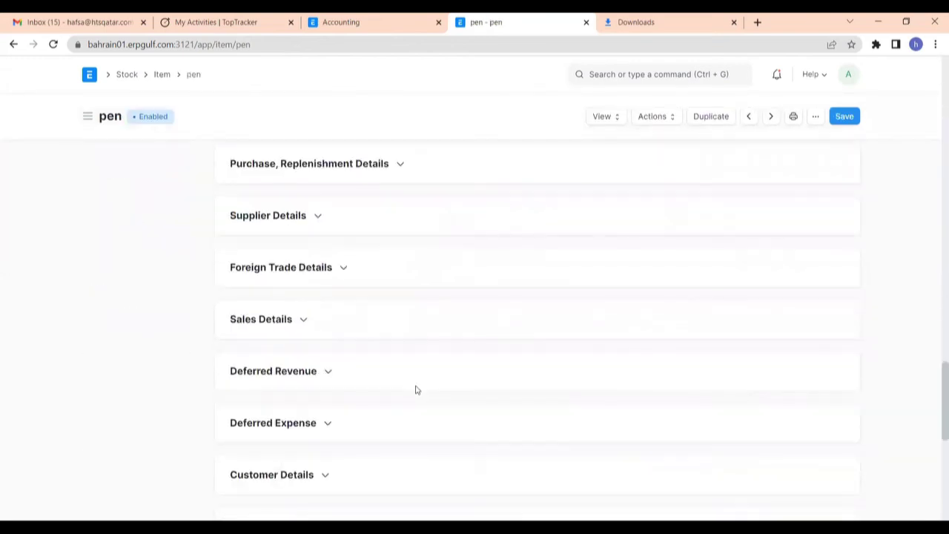
scroll(411, 383, down, 4)
click(278, 217)
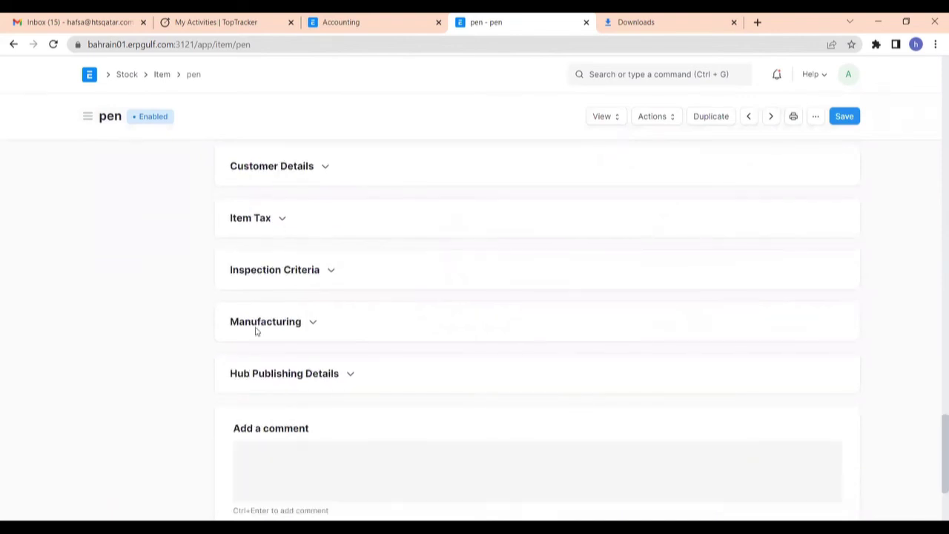
- Add an Item Tax row with the BAHRAIN VAT Zero - B template to the pen item and save it
click(252, 372)
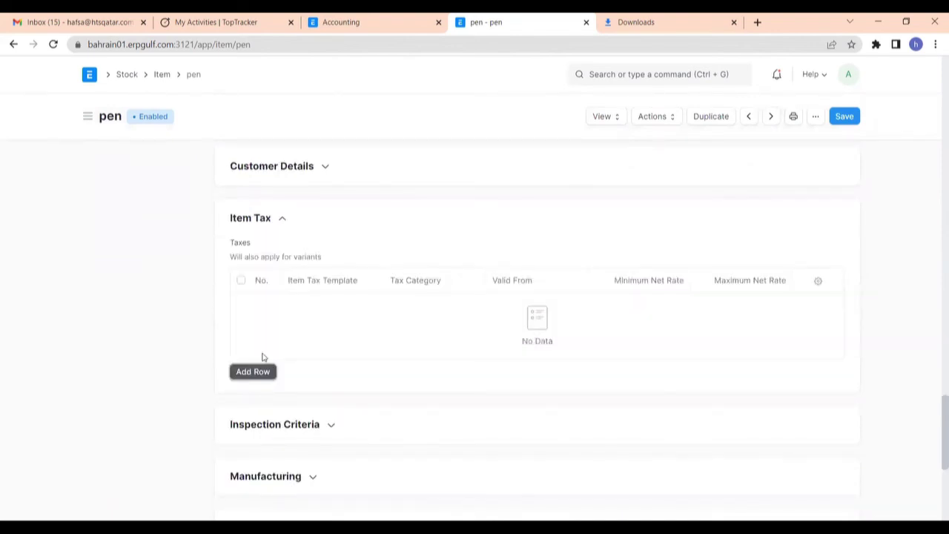
click(310, 207)
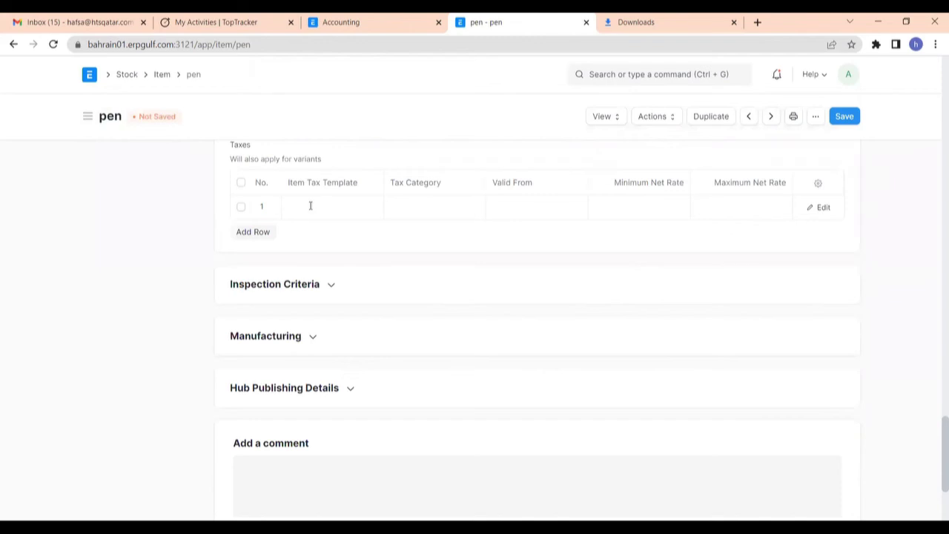
click(311, 206)
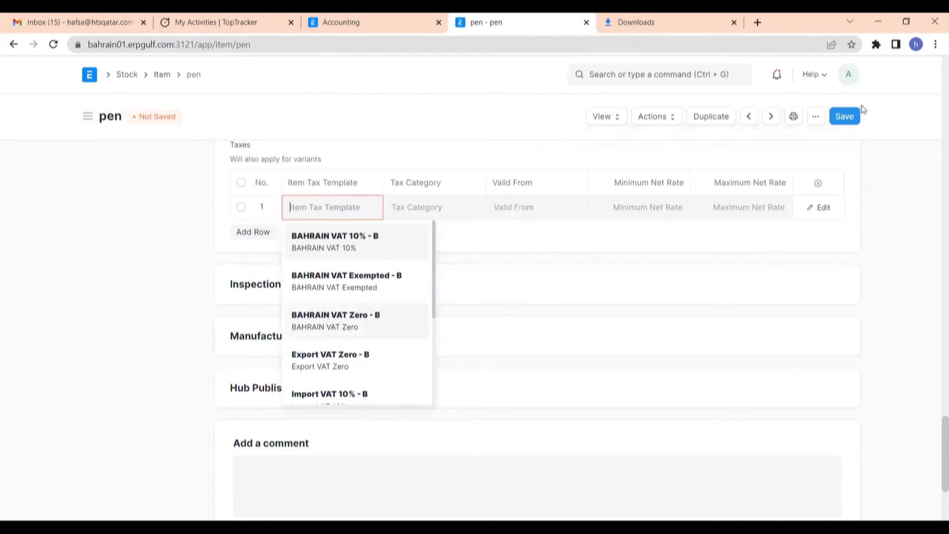
click(844, 120)
click(844, 120)
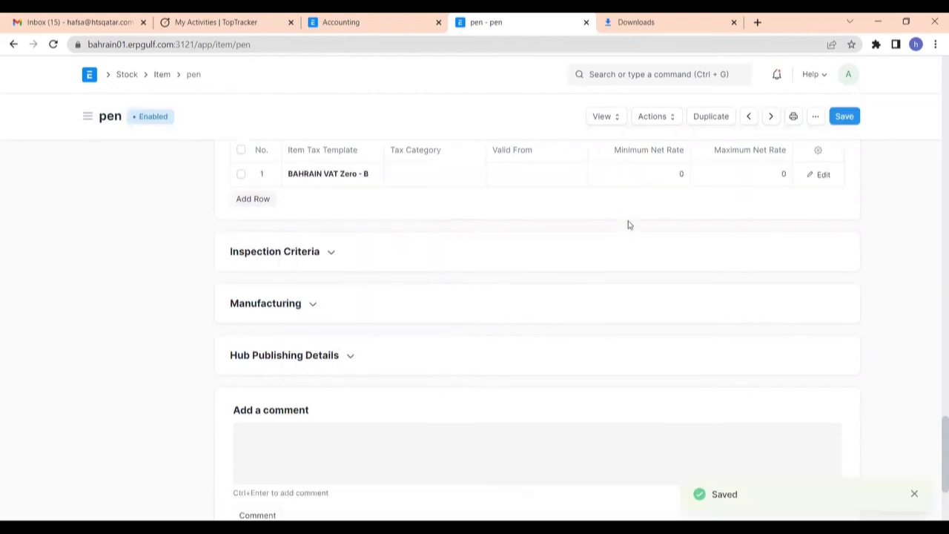
- Search for "sales in", open the Sales Invoice List and start a new sales invoice
scroll(611, 93, up, 3)
scroll(514, 80, up, 3)
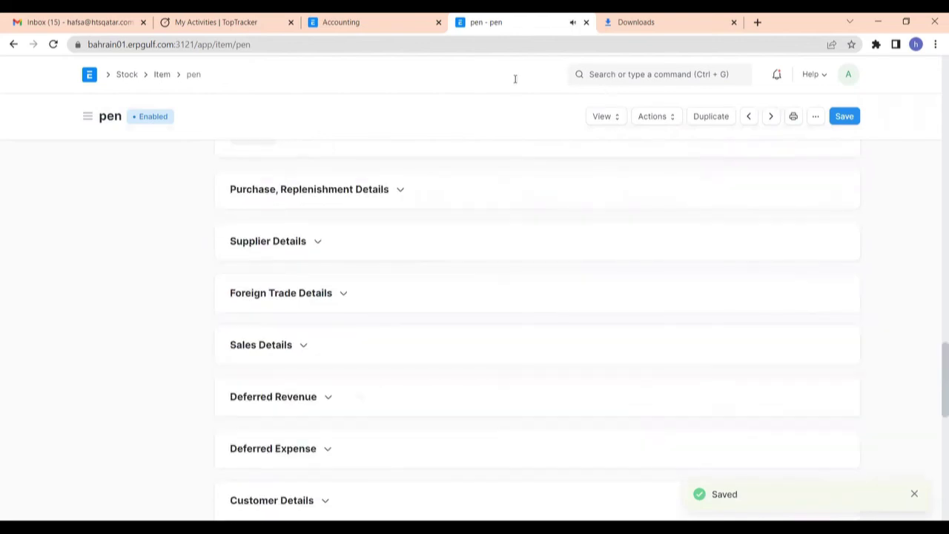
key(ctrl+g)
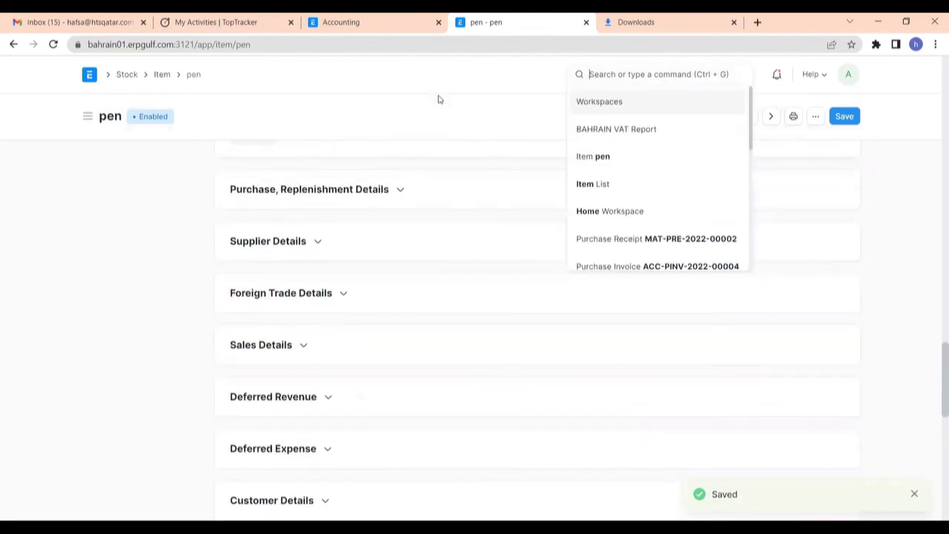
text(sa)
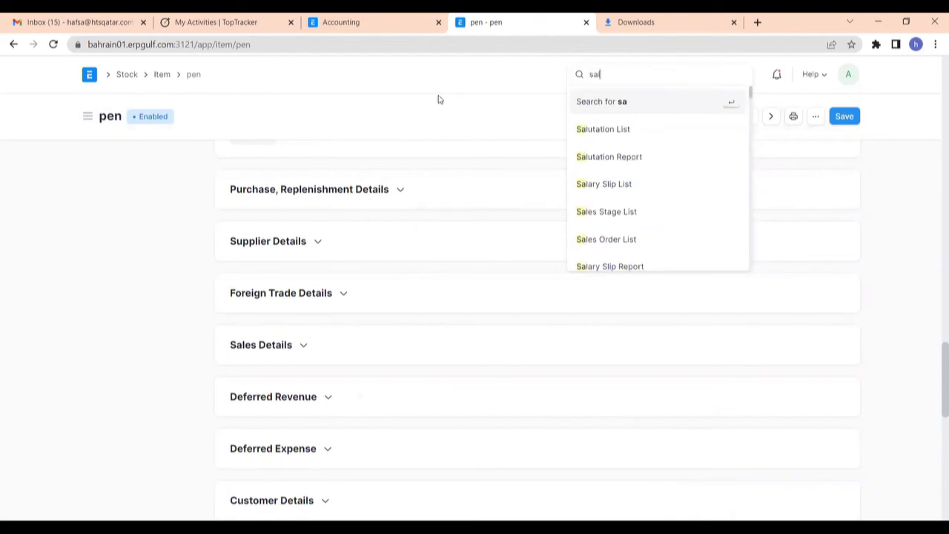
text(les)
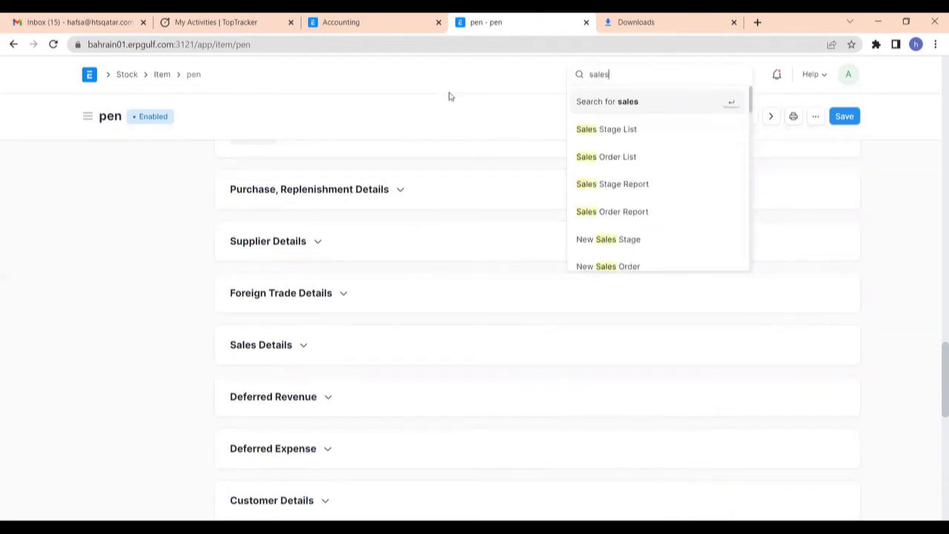
text( in)
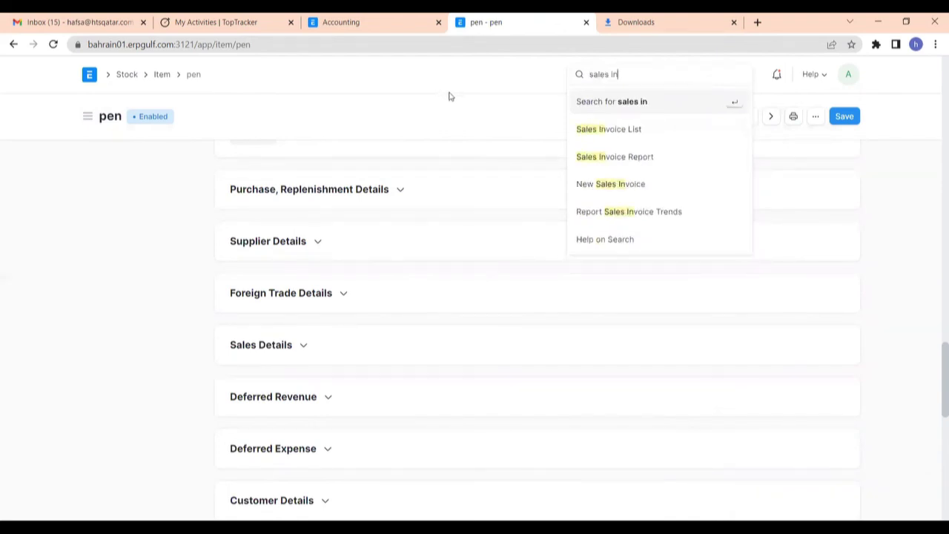
click(614, 133)
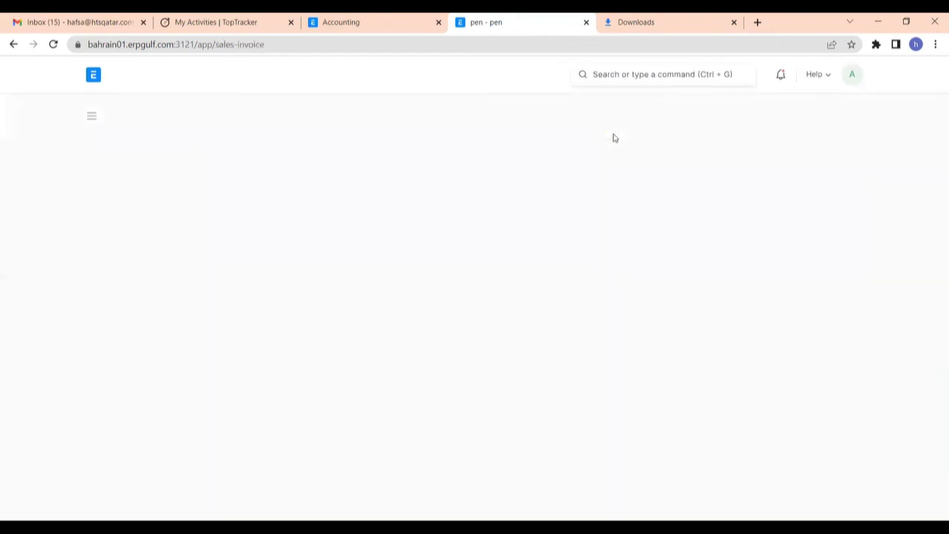
click(796, 118)
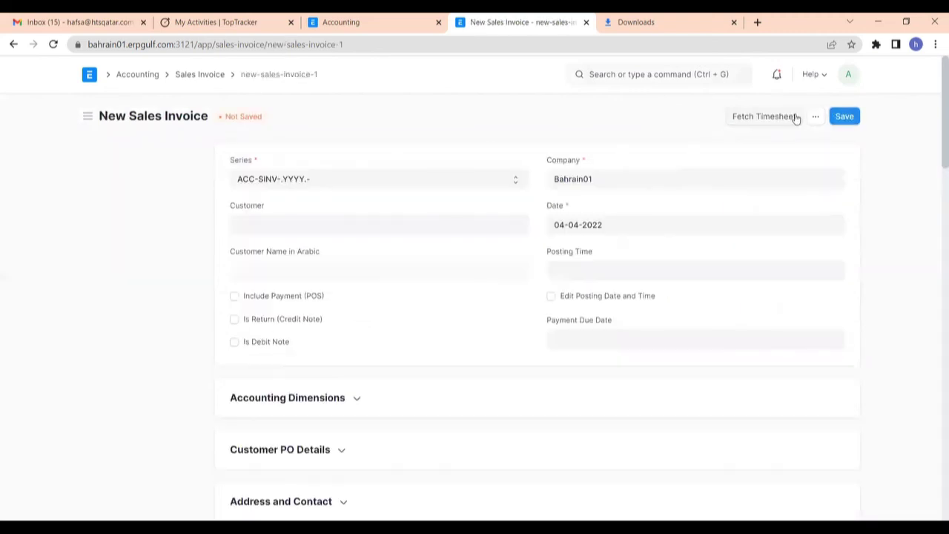
- Set the invoice's customer to Customer 1 and choose pen as the item in the first Items row
click(314, 227)
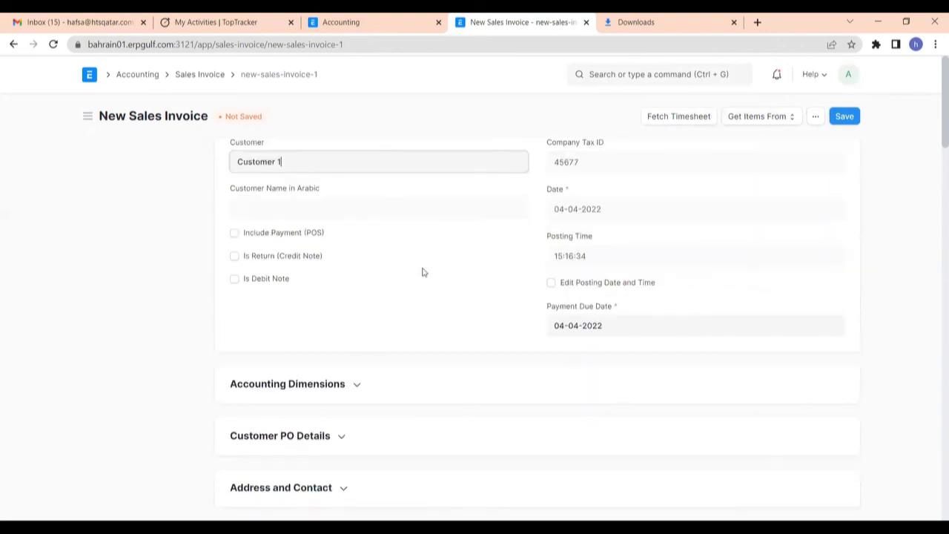
scroll(338, 201, down, 7)
scroll(328, 185, up, 3)
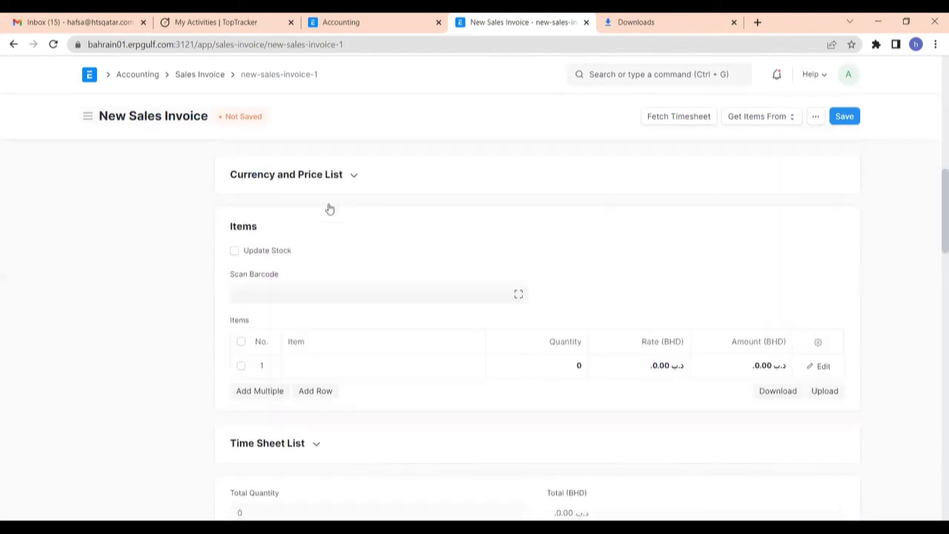
click(305, 365)
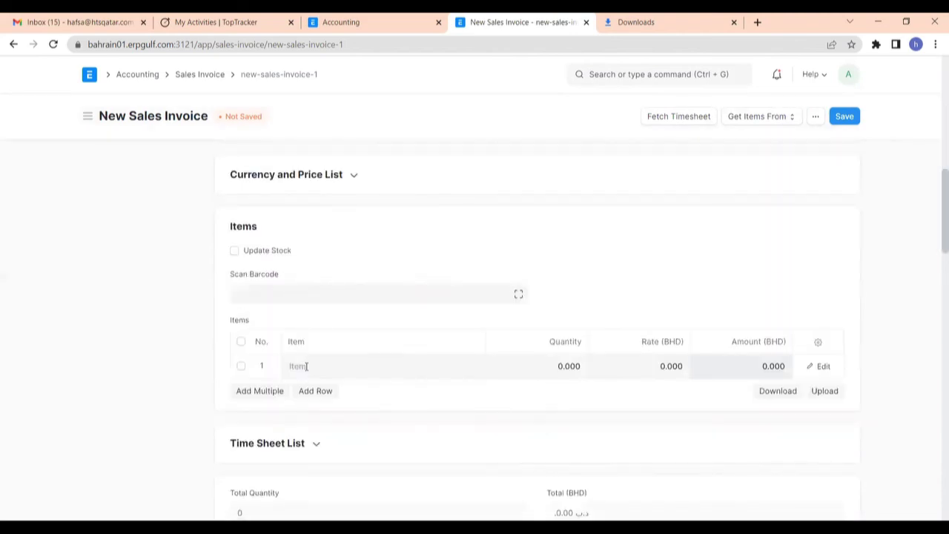
text(P)
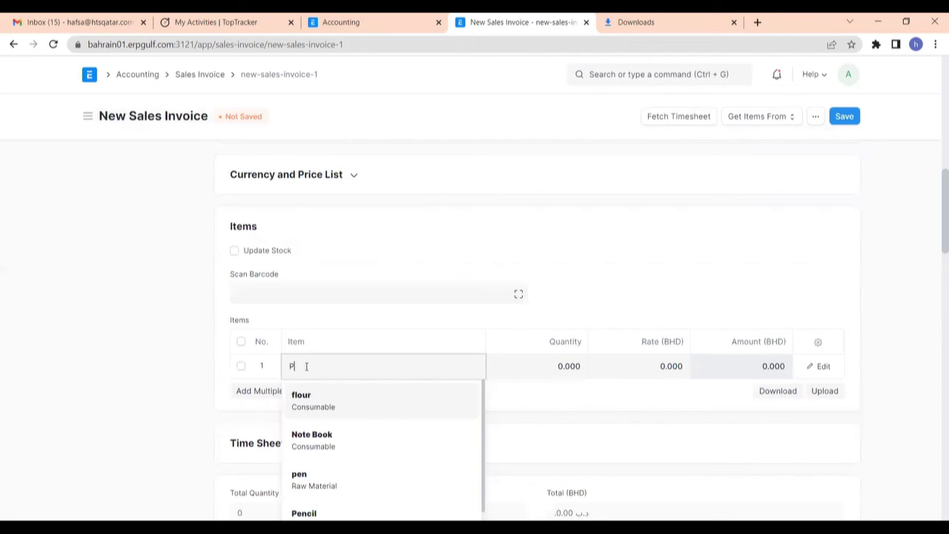
text(en)
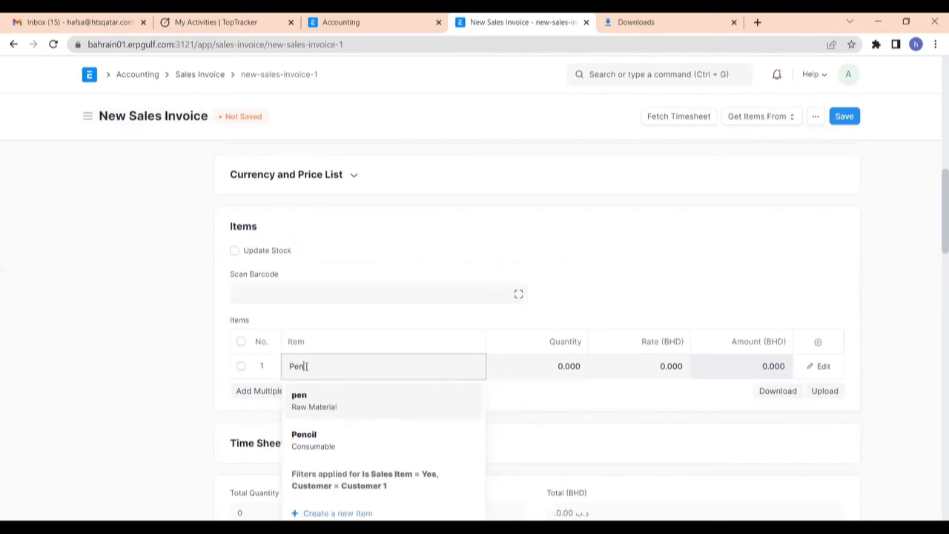
click(314, 400)
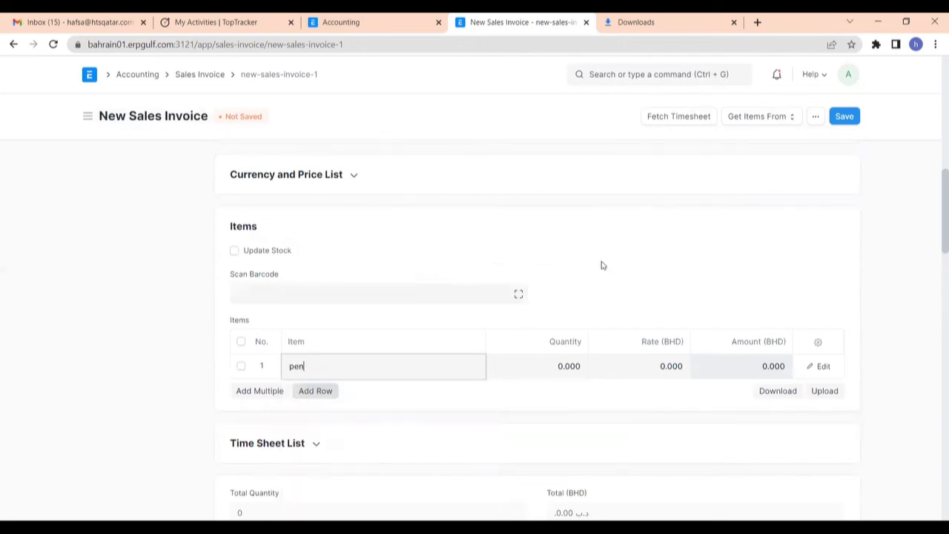
- Set the pen row's quantity to 1 and its rate to 2 BHD
scroll(561, 201, down, 2)
click(570, 176)
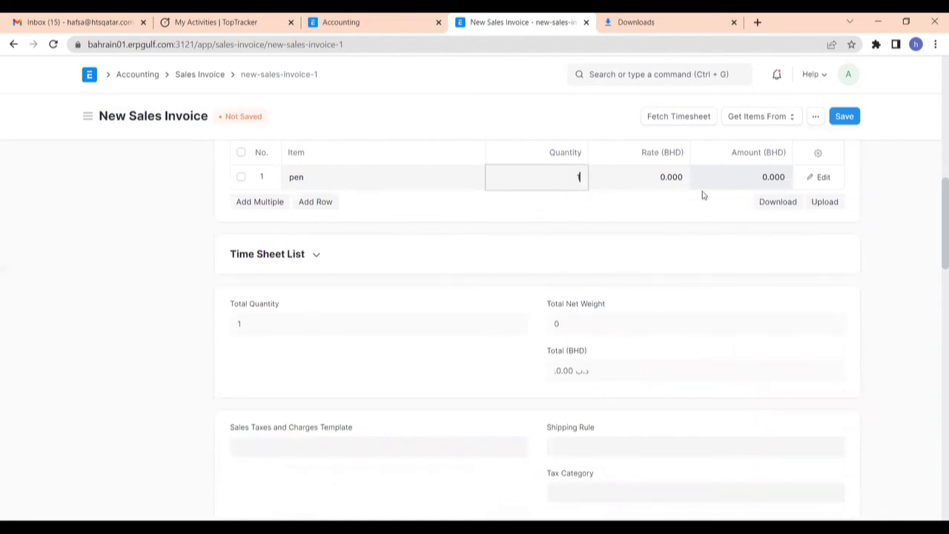
click(676, 184)
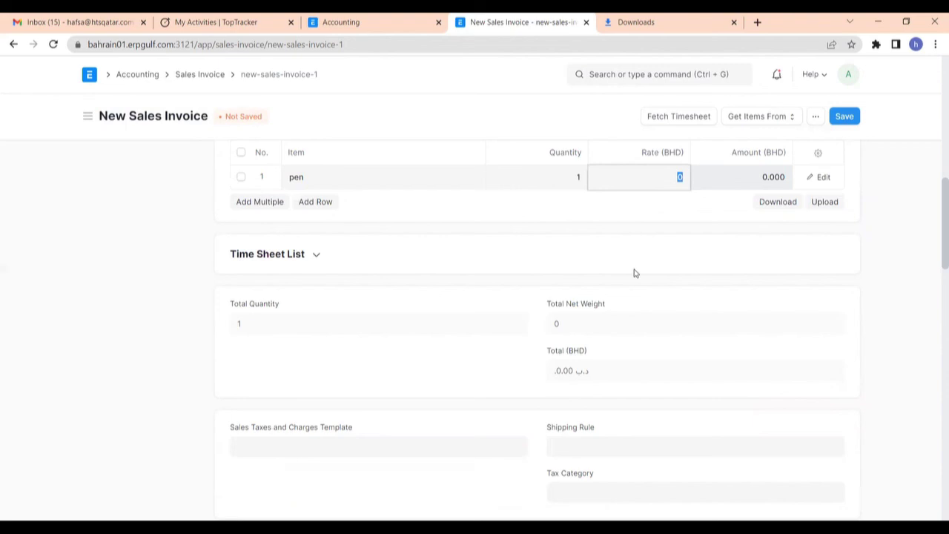
text(2)
click(754, 268)
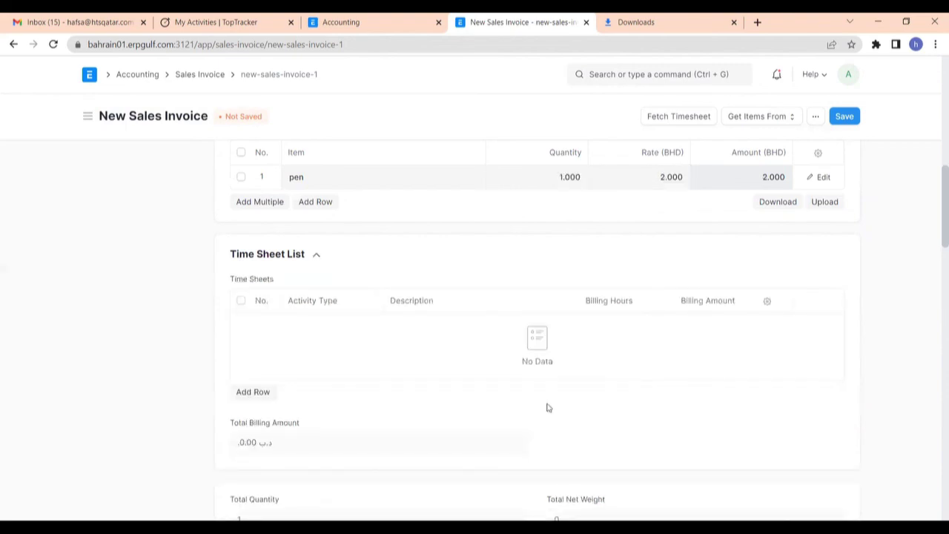
- Check the invoice's Sales Taxes and Charges table, and save and permanently submit the sales invoice
scroll(364, 378, down, 5)
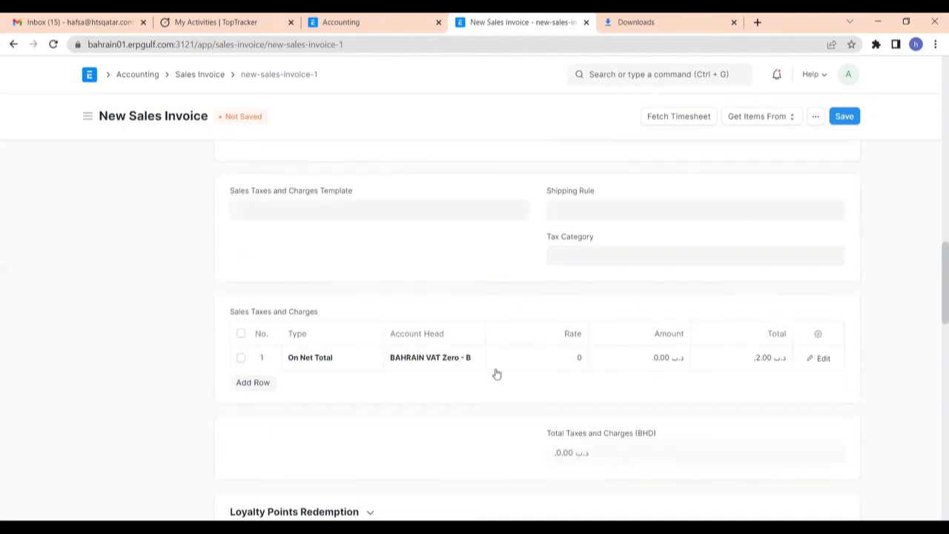
scroll(684, 368, up, 1)
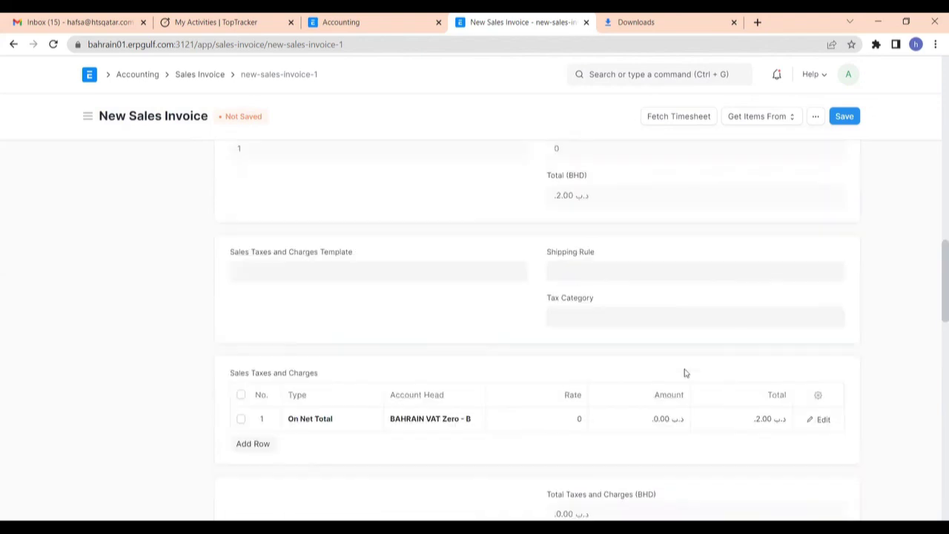
scroll(883, 111, up, 6)
click(845, 118)
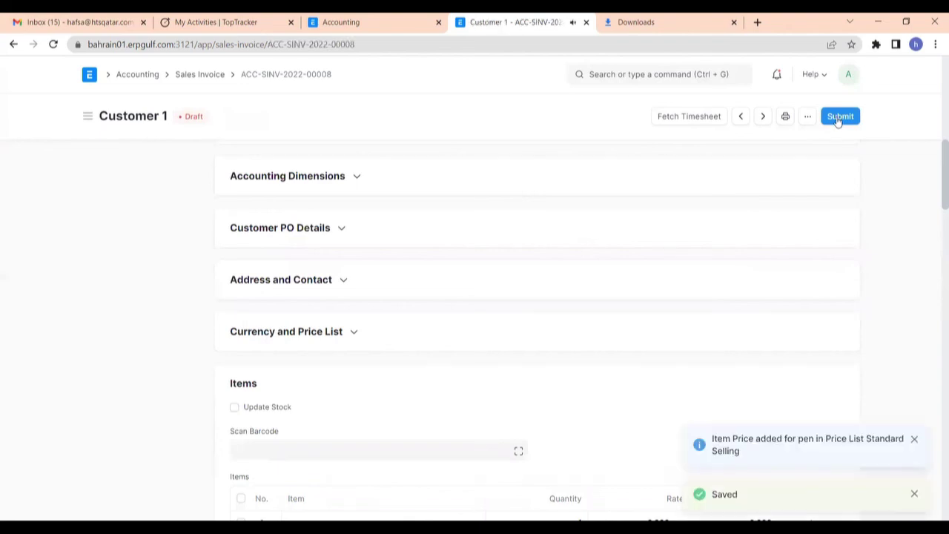
click(840, 117)
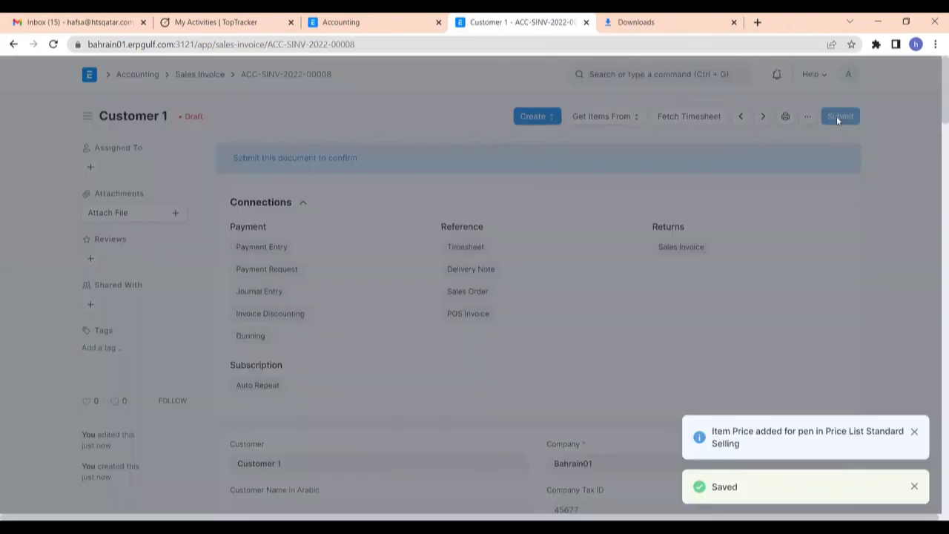
click(620, 169)
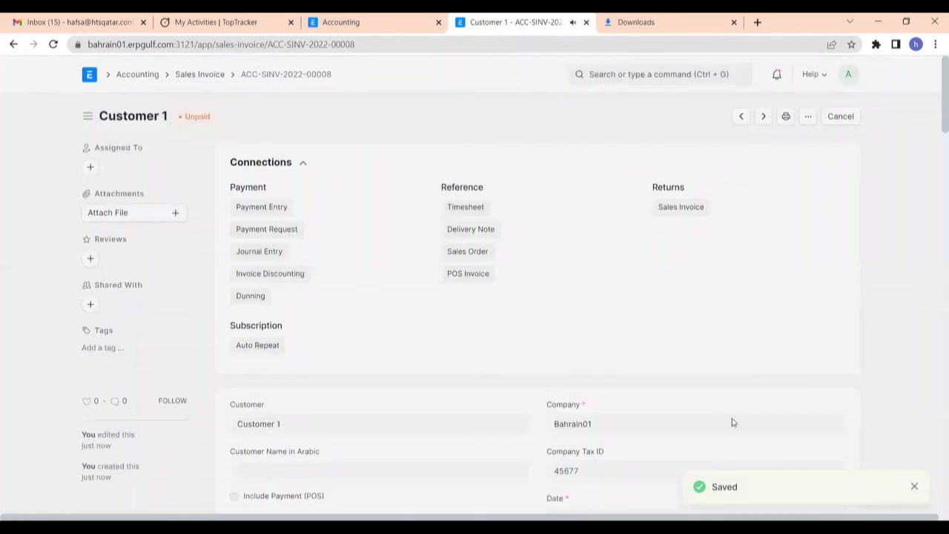
- Create a payment entry from the sales invoice with cheque/reference number 123455 and reference date 04-04-2022
scroll(507, 314, up, 6)
scroll(508, 314, up, 2)
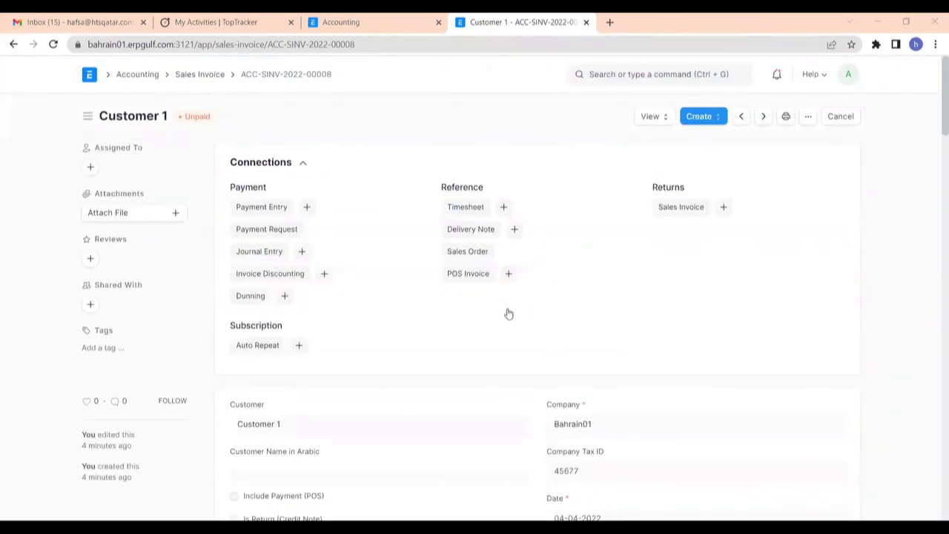
click(307, 209)
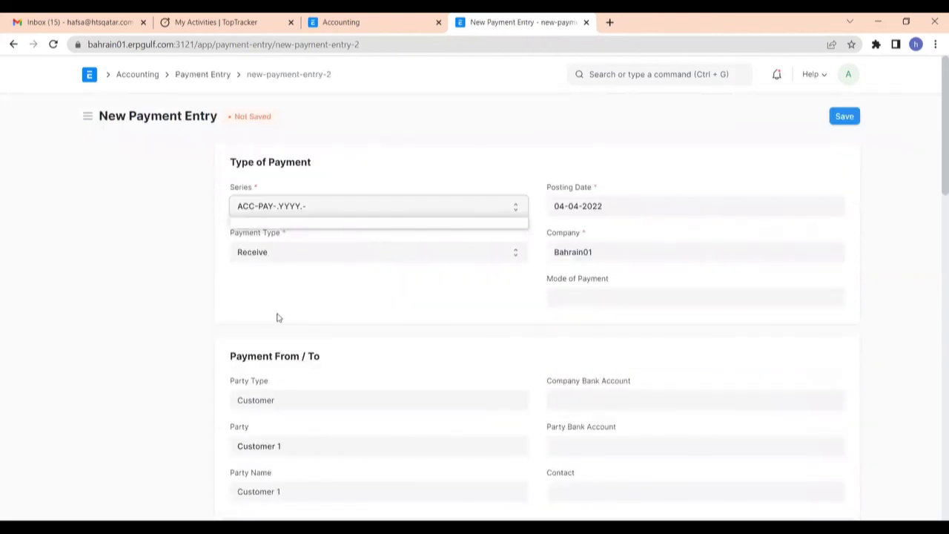
scroll(276, 317, down, 3)
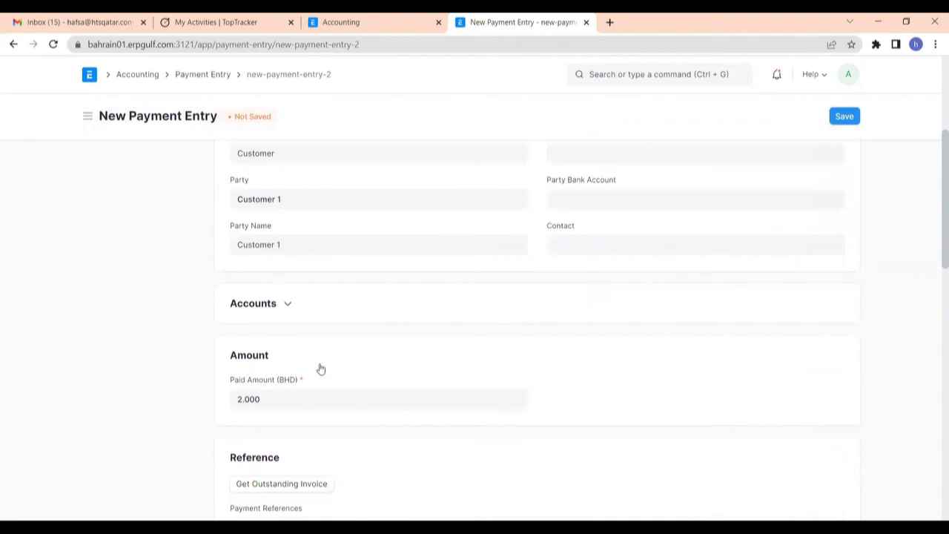
scroll(315, 360, down, 5)
click(374, 369)
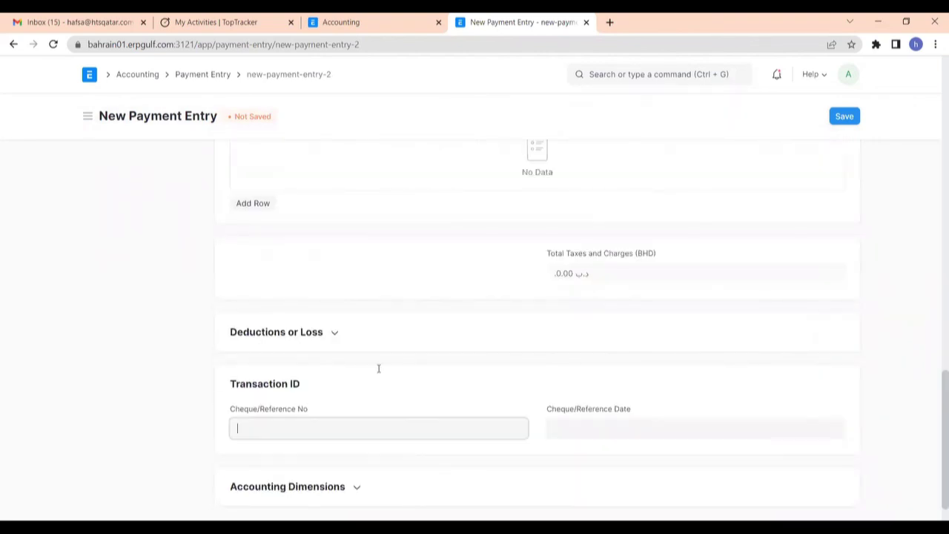
text(123455)
click(723, 417)
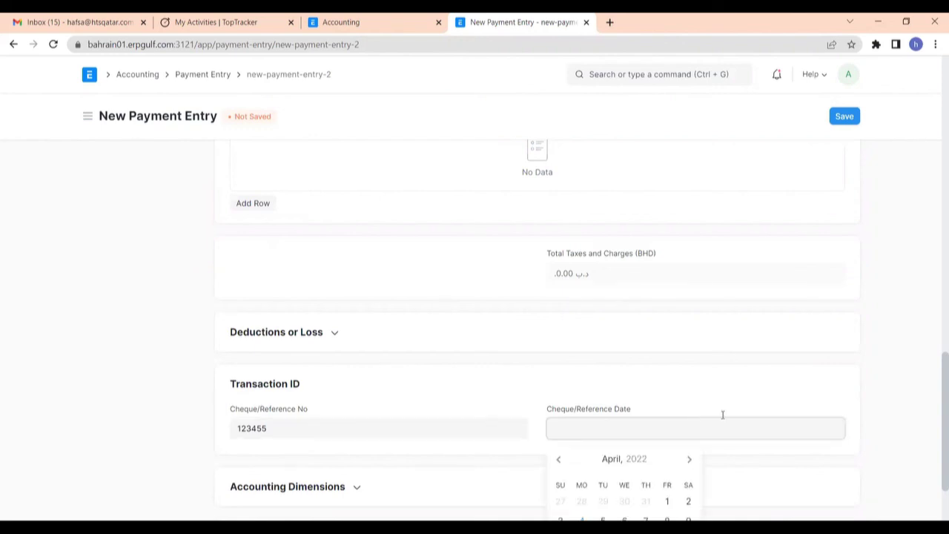
scroll(585, 426, down, 2)
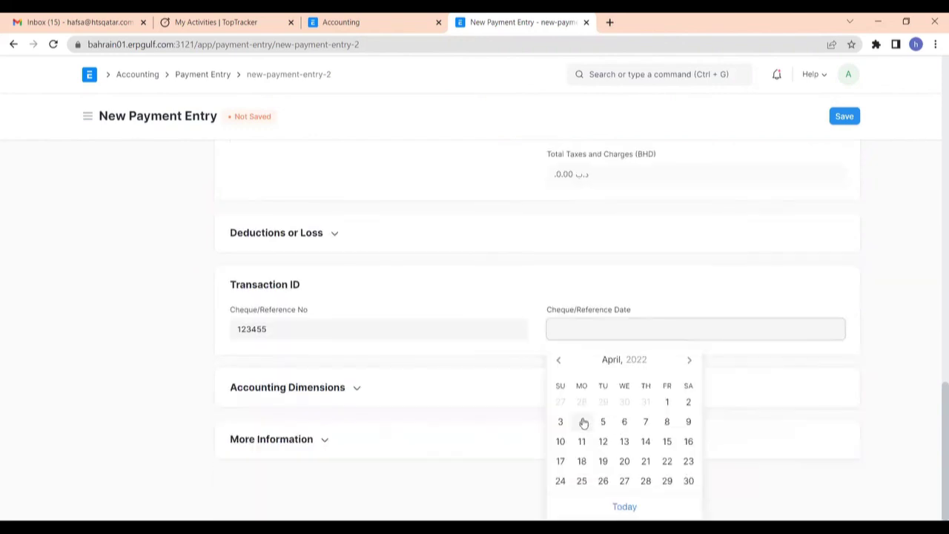
click(582, 421)
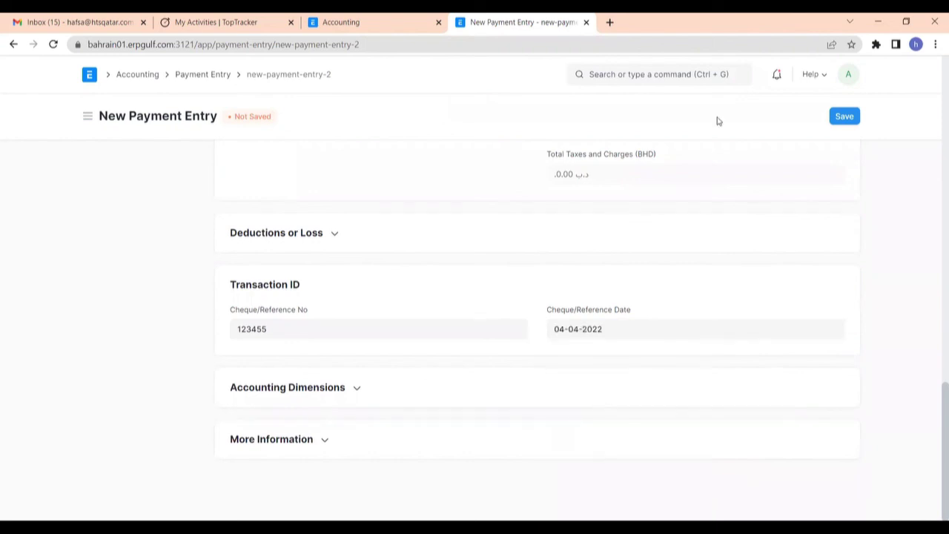
- Save the customer's payment entry and permanently submit it
click(846, 123)
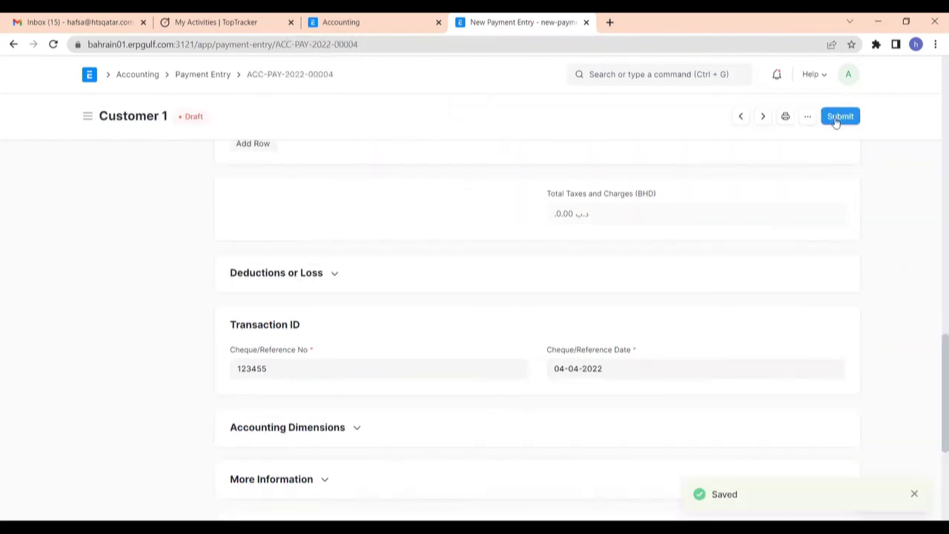
click(835, 121)
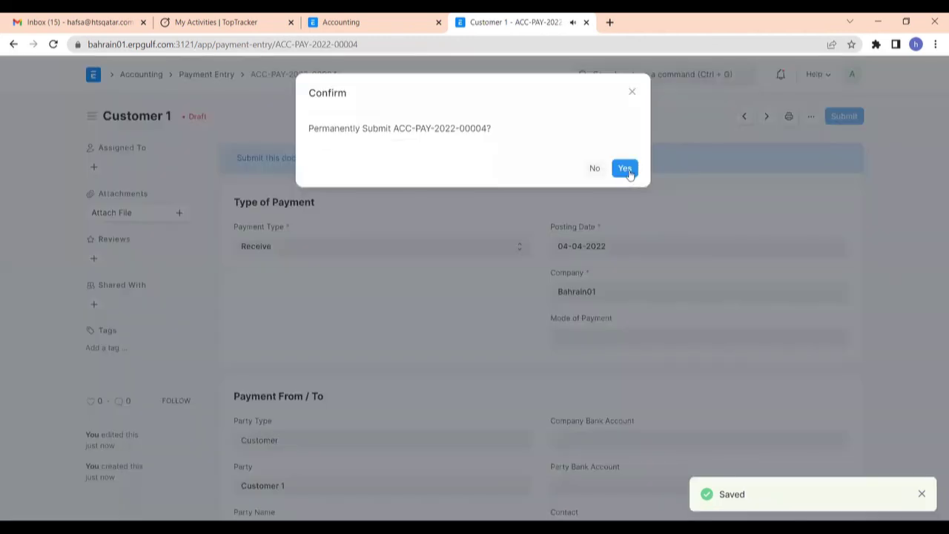
click(628, 172)
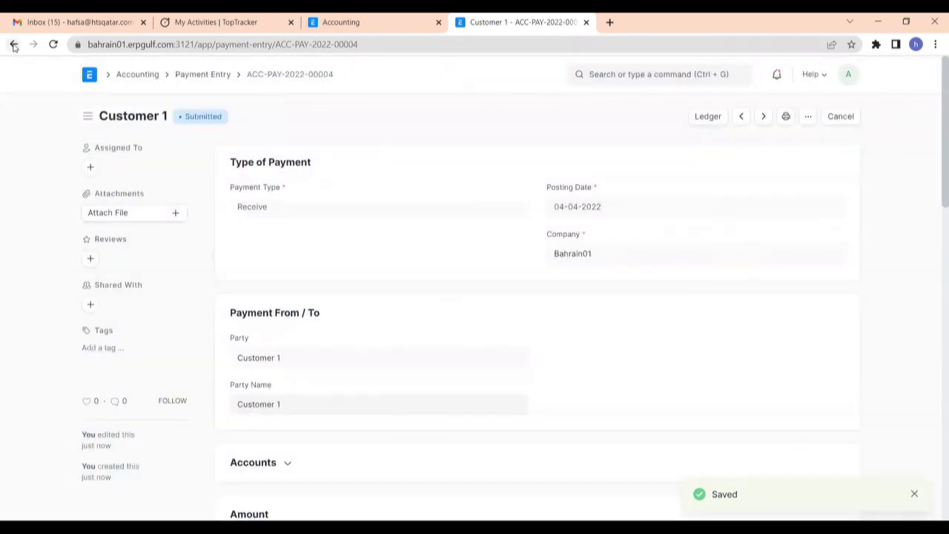
- Return to the submitted pen sales invoice and create a delivery note from its connections
click(14, 46)
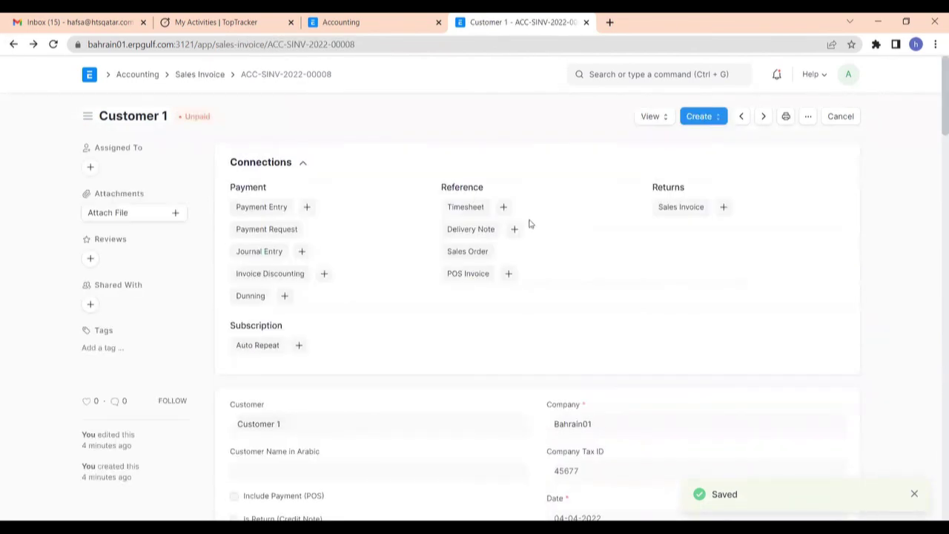
scroll(534, 240, down, 10)
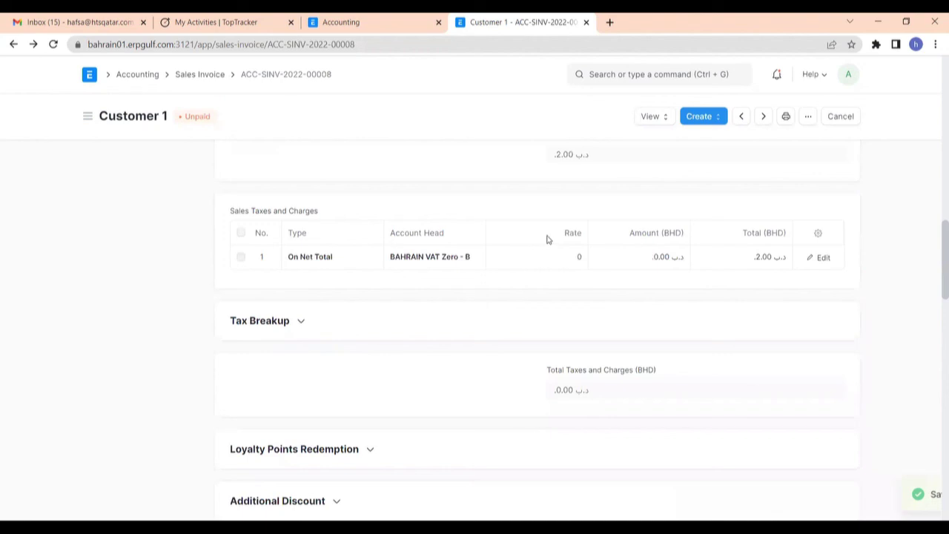
scroll(549, 240, up, 5)
scroll(549, 240, up, 5)
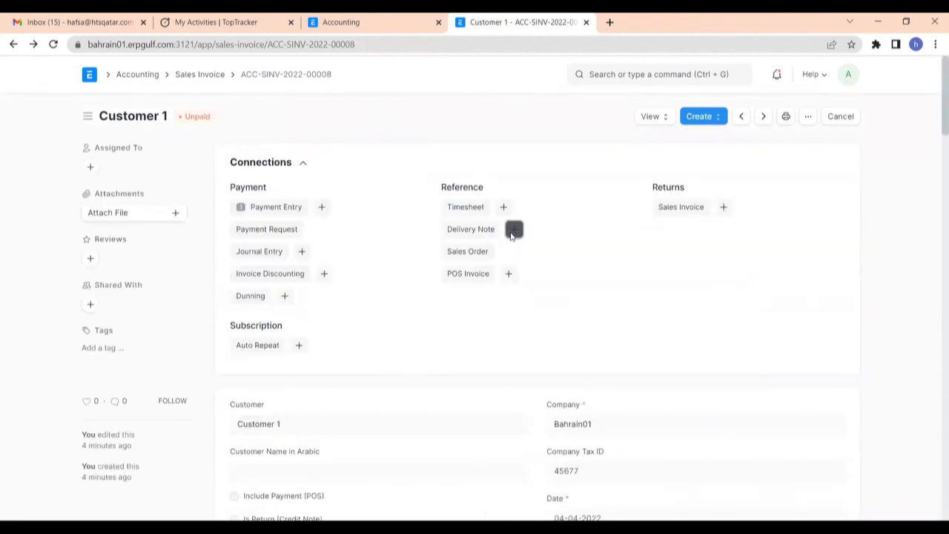
click(513, 230)
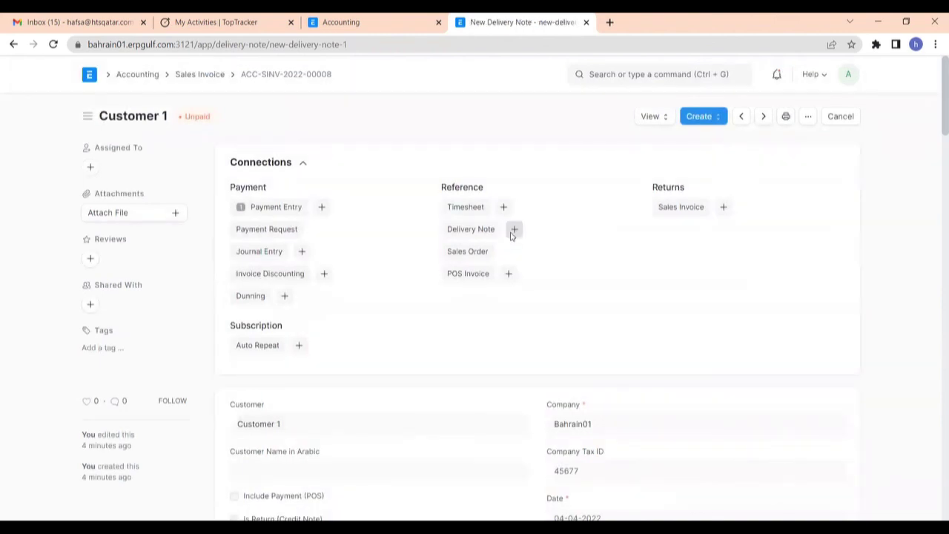
- Check the pen row in the new delivery note, and save and permanently submit the note
scroll(512, 237, down, 4)
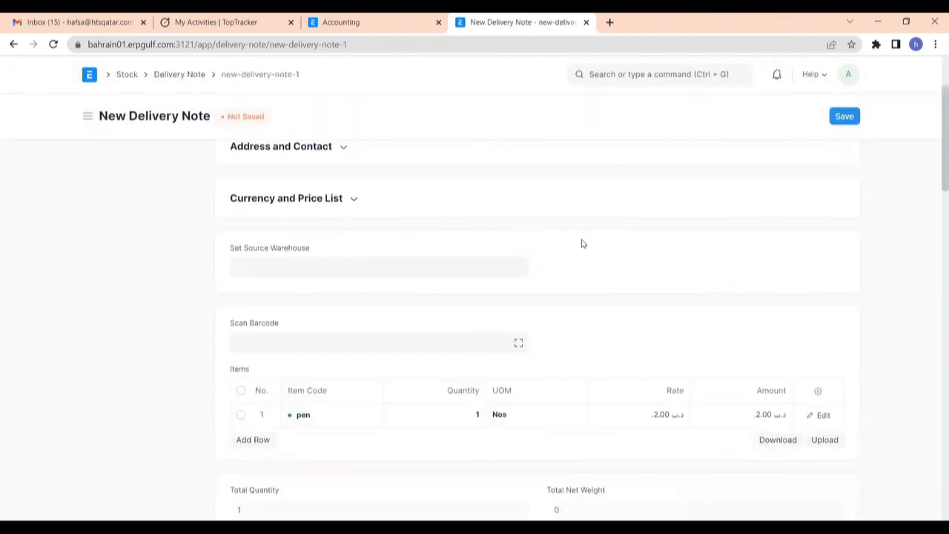
scroll(583, 244, down, 5)
click(843, 117)
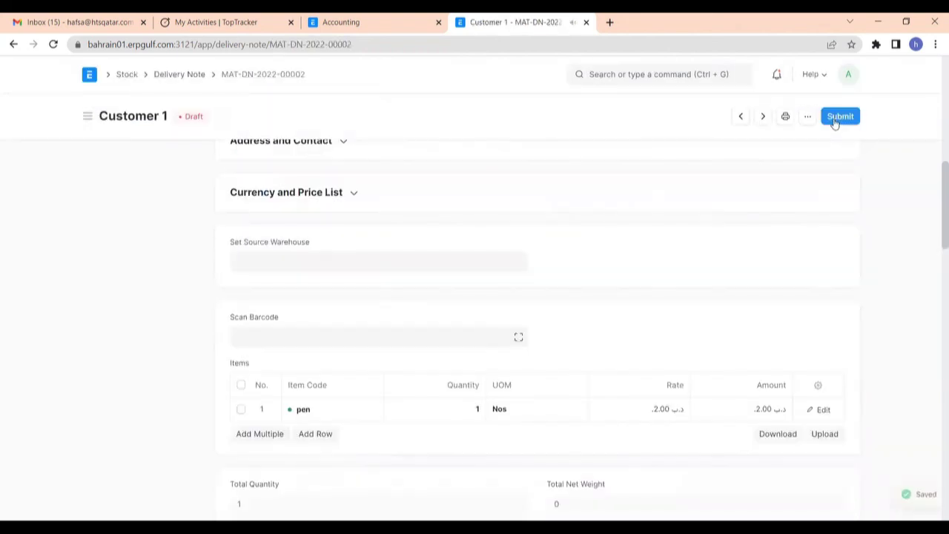
click(835, 119)
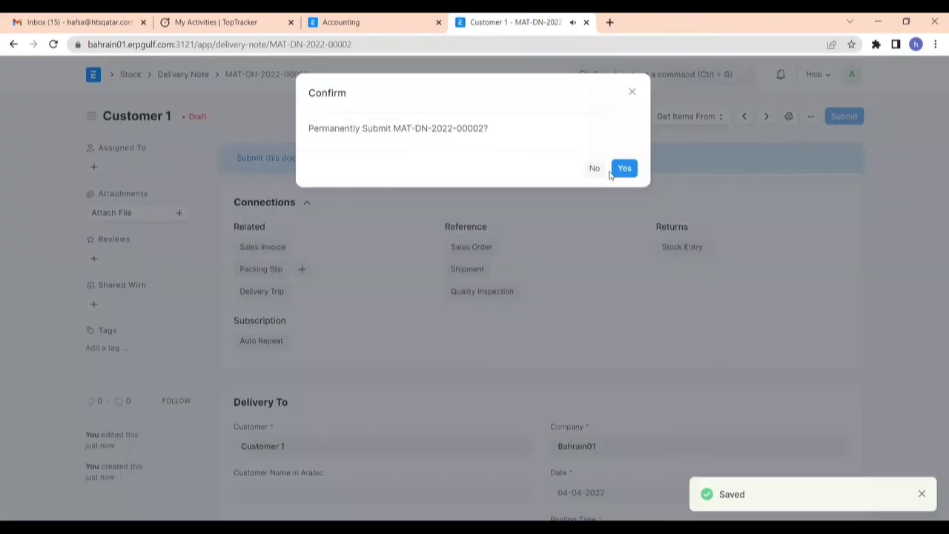
click(623, 169)
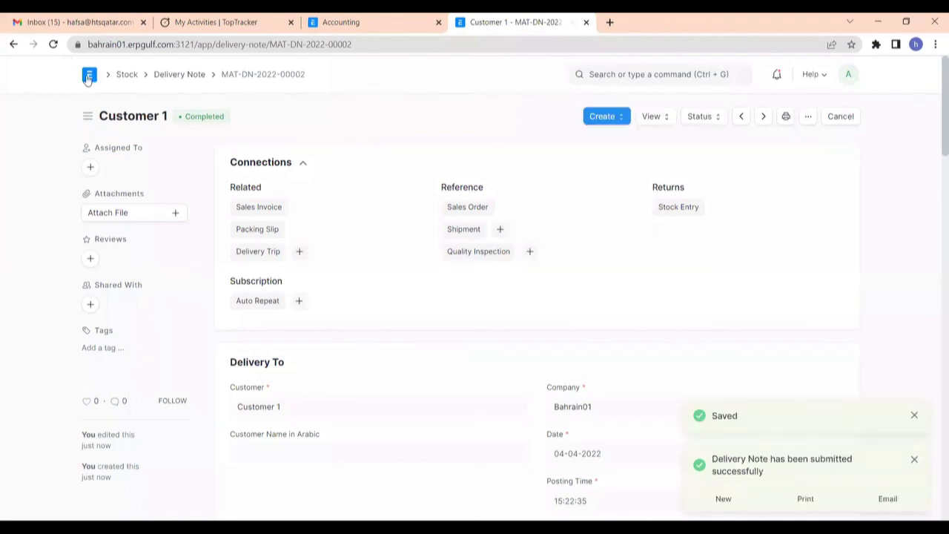
- Open the BAHRAIN VAT report from the Accounting module
click(87, 78)
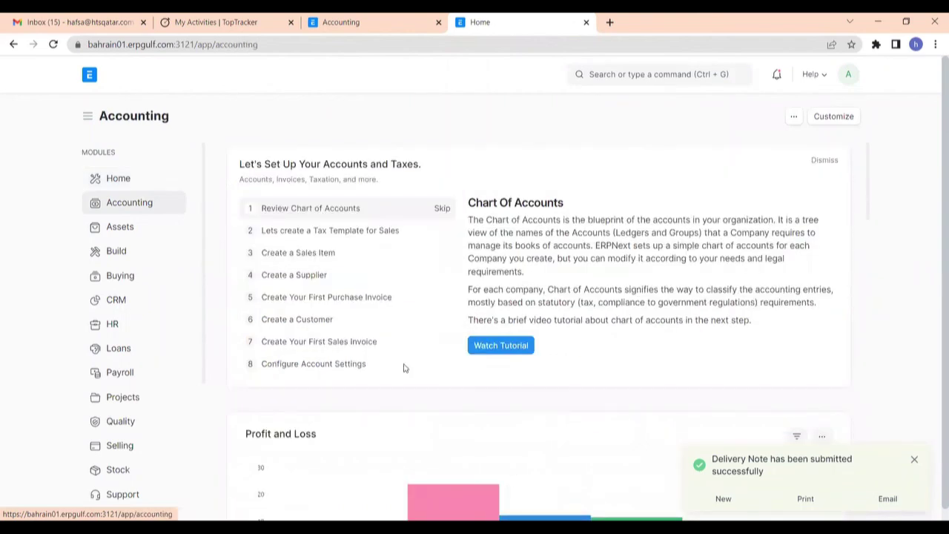
scroll(332, 424, down, 10)
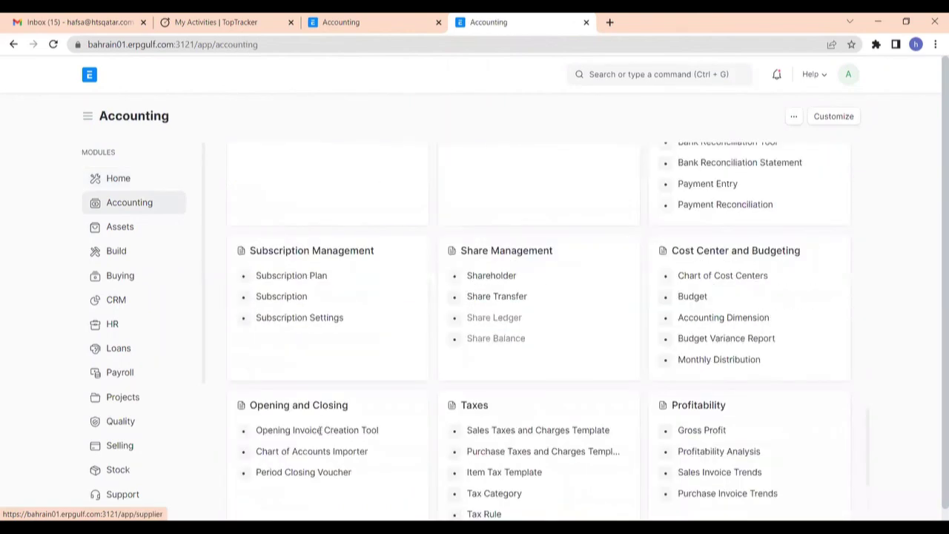
scroll(253, 452, down, 2)
click(259, 455)
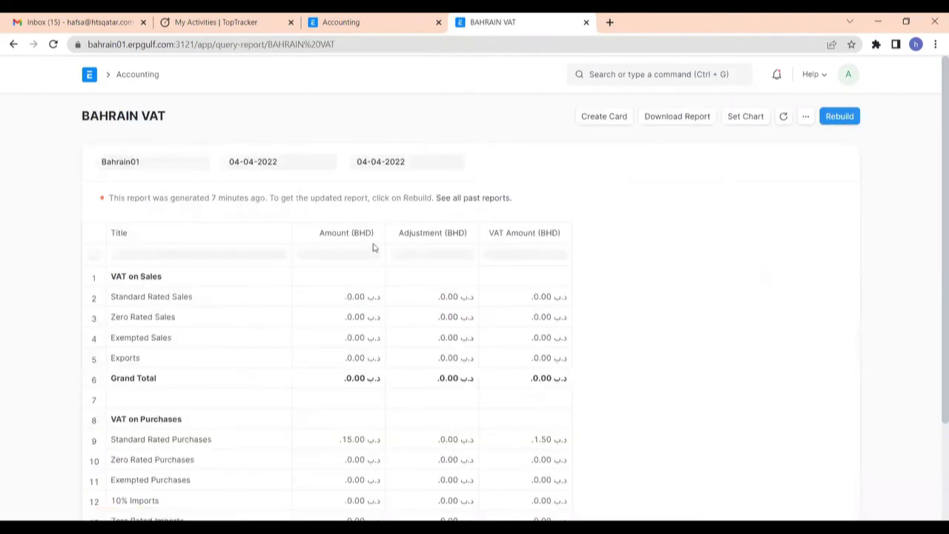
- Review the sales and purchase VAT rows for Bahrain01 and rebuild the BAHRAIN VAT report
scroll(814, 190, down, 1)
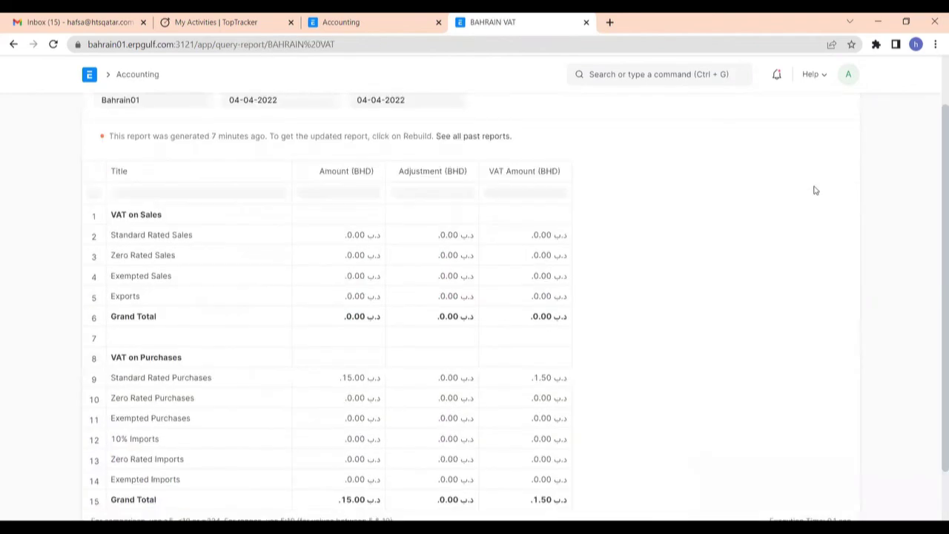
scroll(828, 149, up, 1)
scroll(828, 119, up, 1)
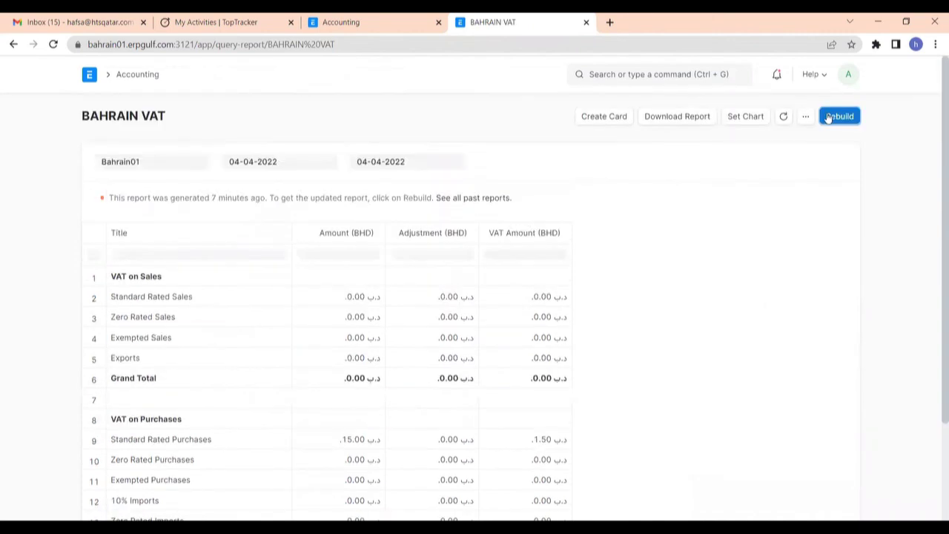
click(829, 116)
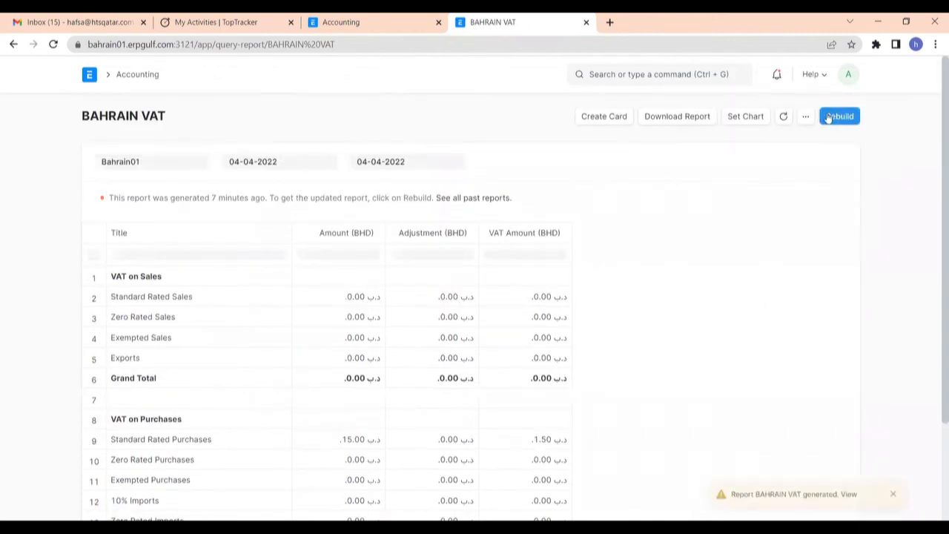
click(829, 117)
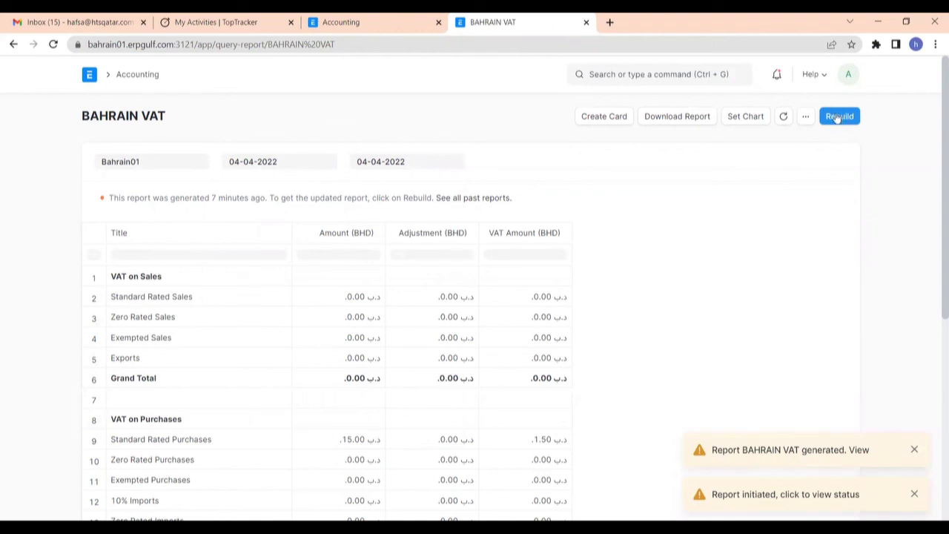
click(837, 118)
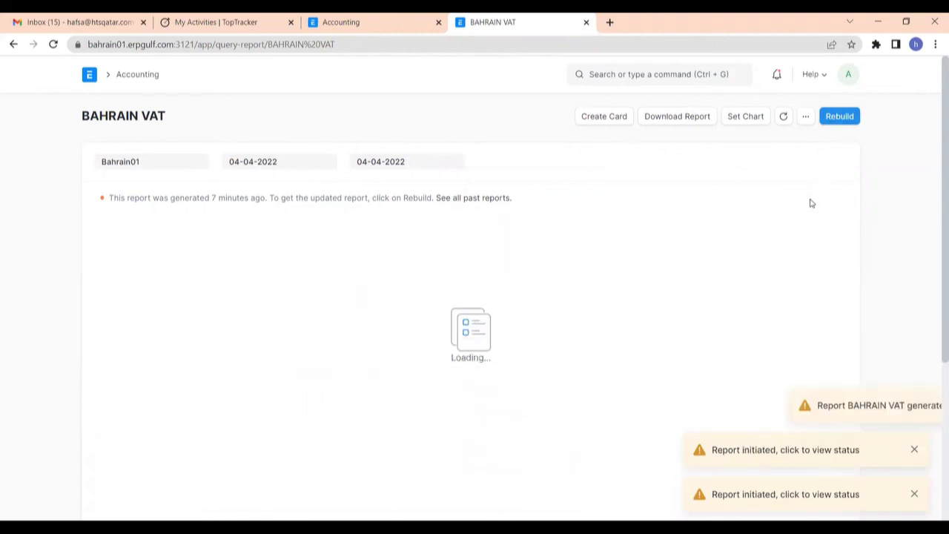